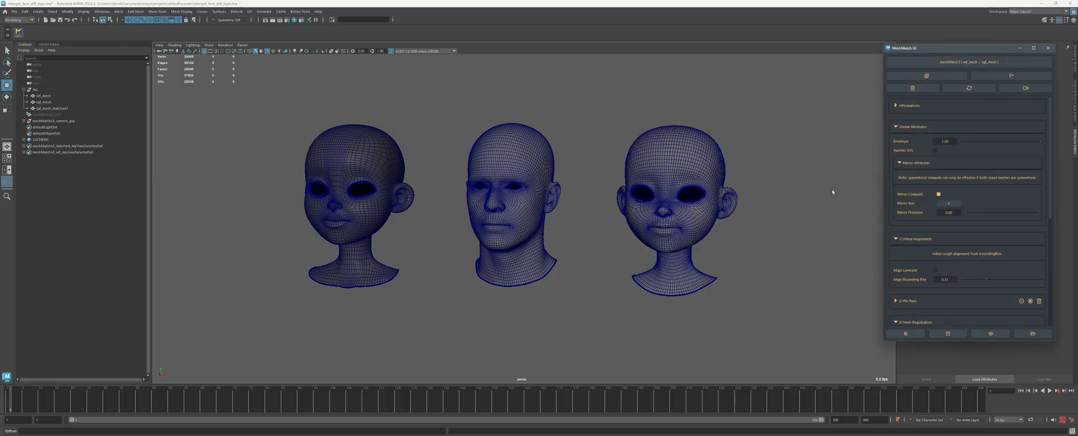
Reposition the MeshMatch window and lengthen it so the Main Registration settings fit inside.
drag(933, 49, 859, 33)
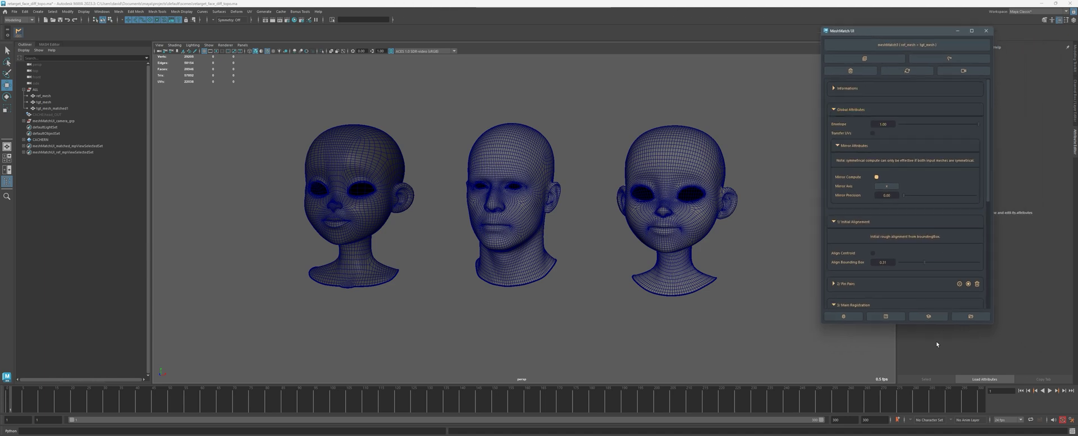
drag(911, 324, 912, 387)
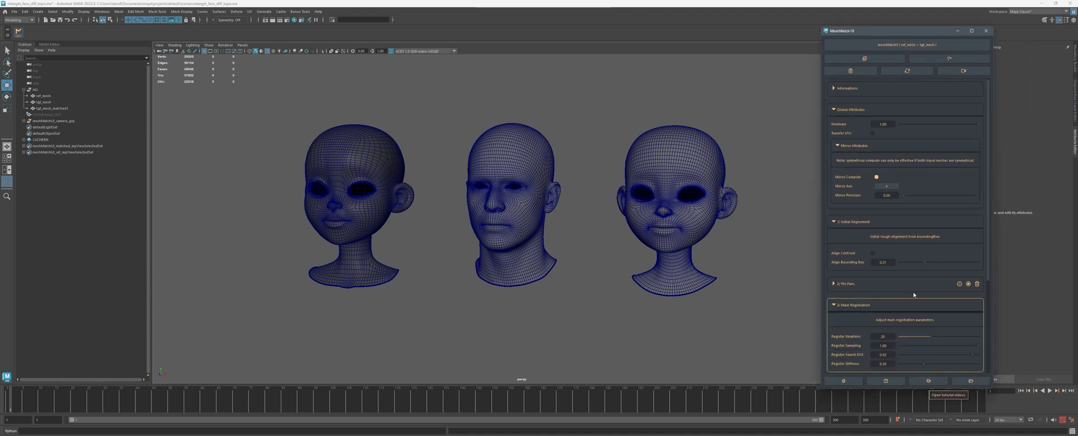
Compare the reference, target and matched head meshes from the front, highlighting individual heads to tell them apart.
alt+drag(578, 237, 589, 238)
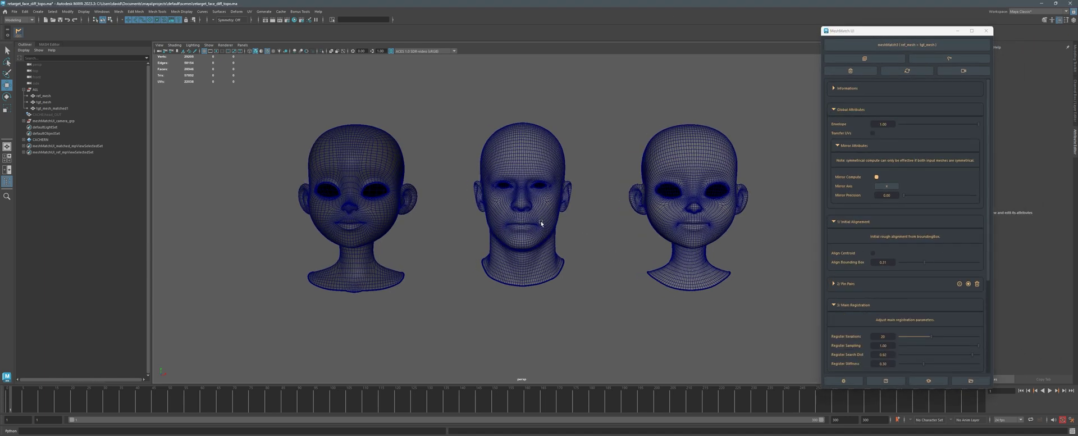
scroll(541, 223, up, 5)
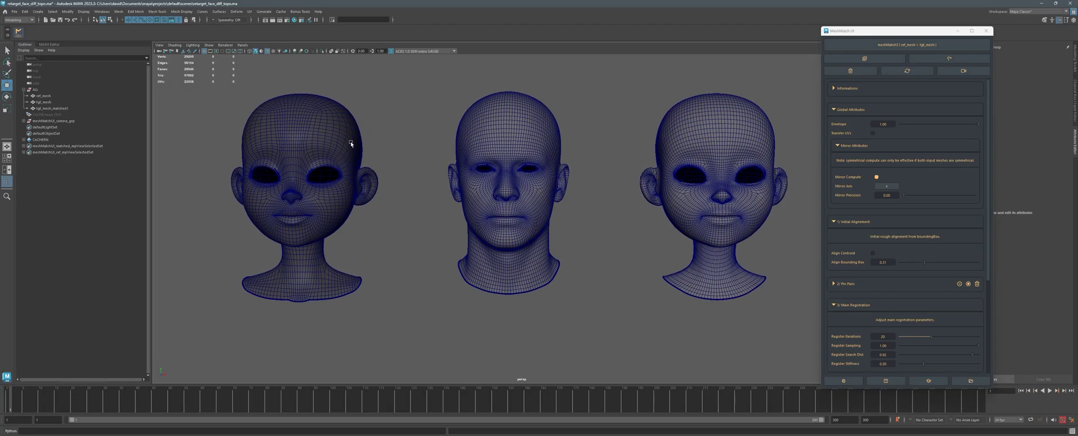
alt+drag(430, 156, 431, 159)
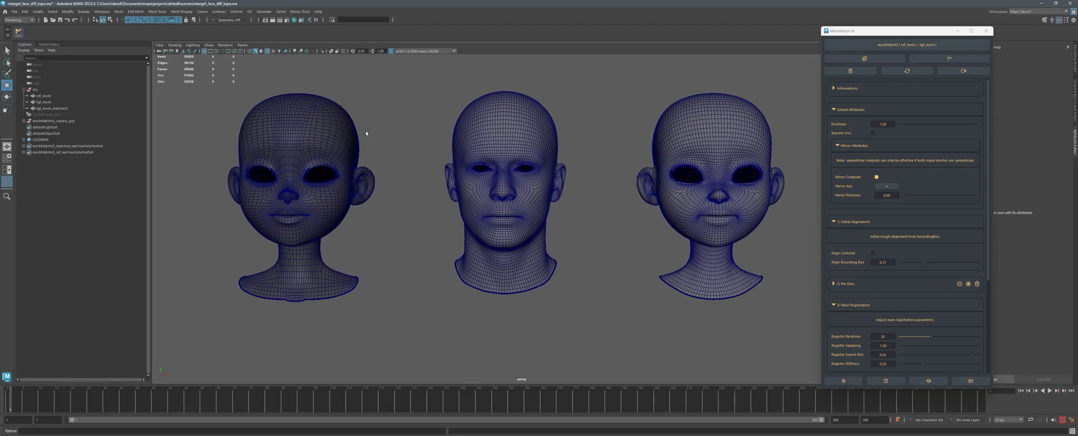
click(321, 129)
click(416, 158)
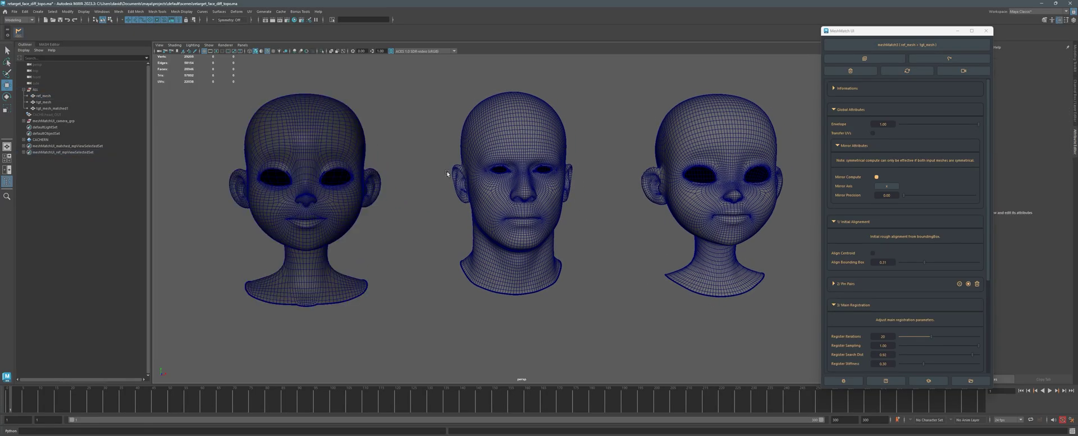
alt+middle_drag(427, 158, 460, 159)
click(534, 143)
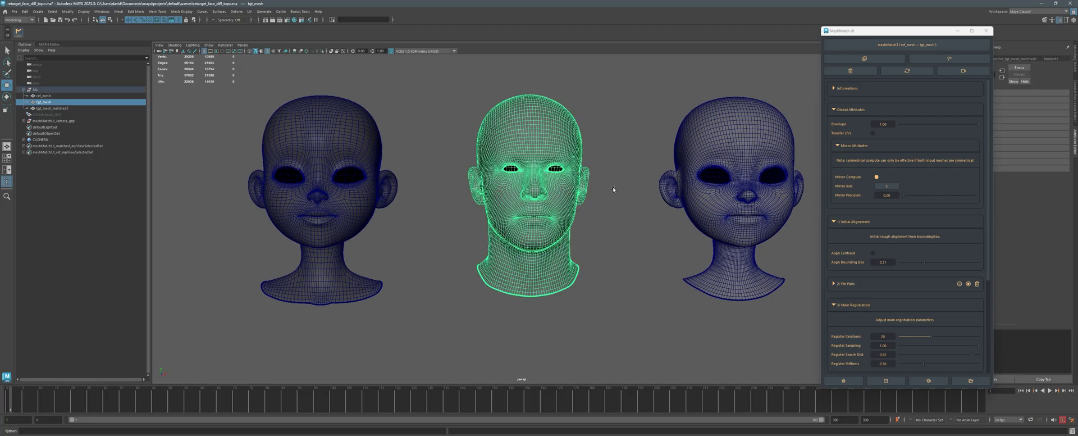
alt+middle_drag(612, 186, 608, 188)
click(623, 197)
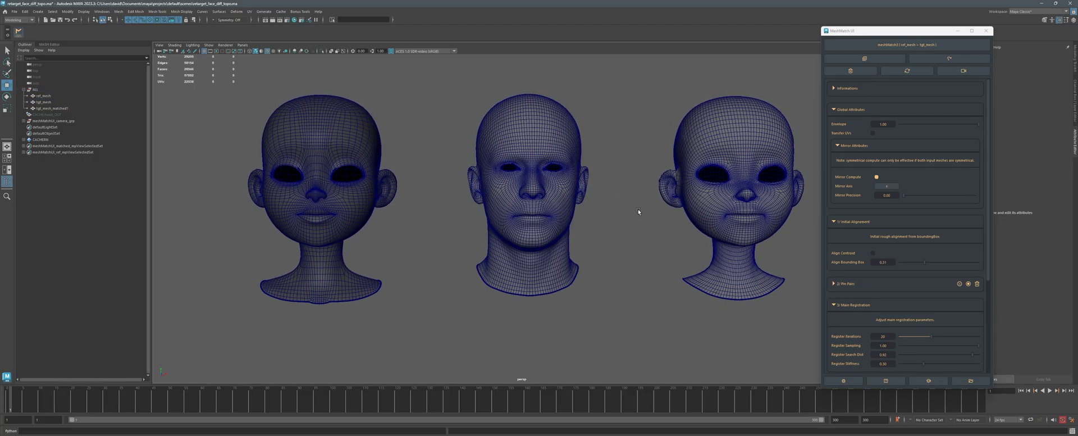
alt+right_drag(638, 209, 594, 197)
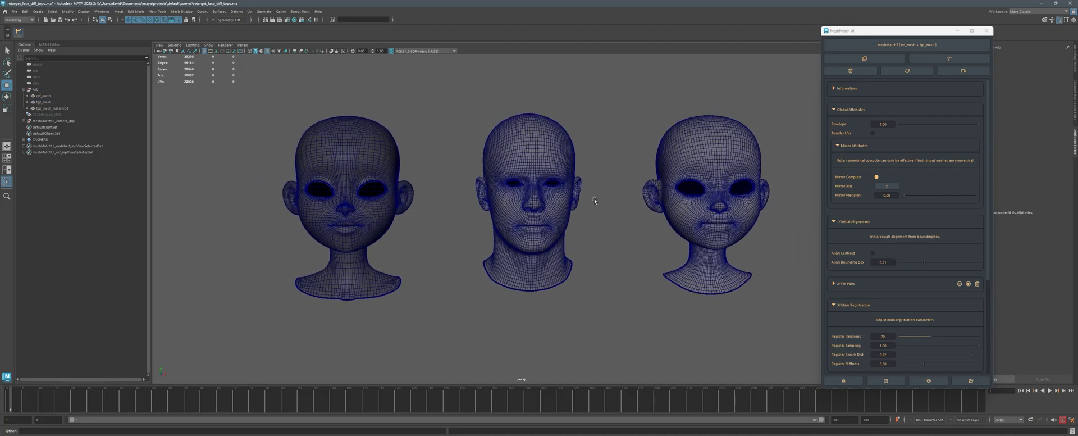
click(535, 139)
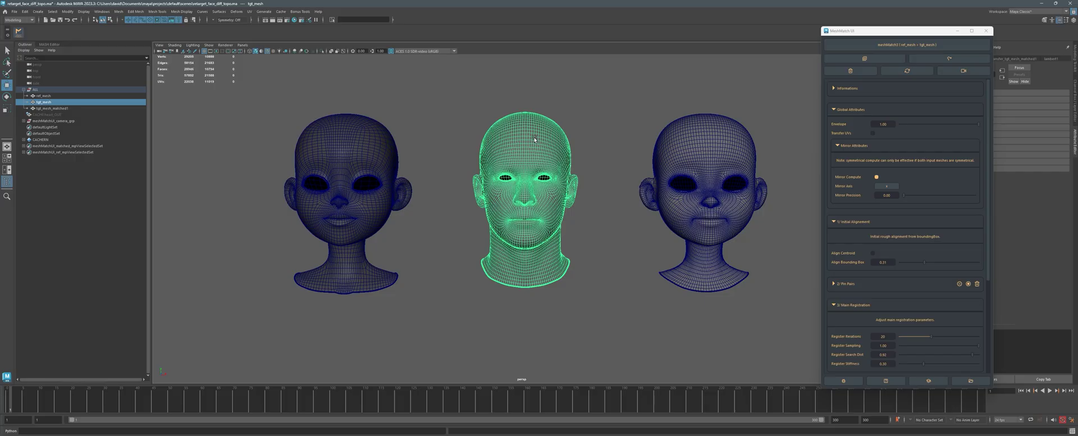
click(381, 156)
click(458, 229)
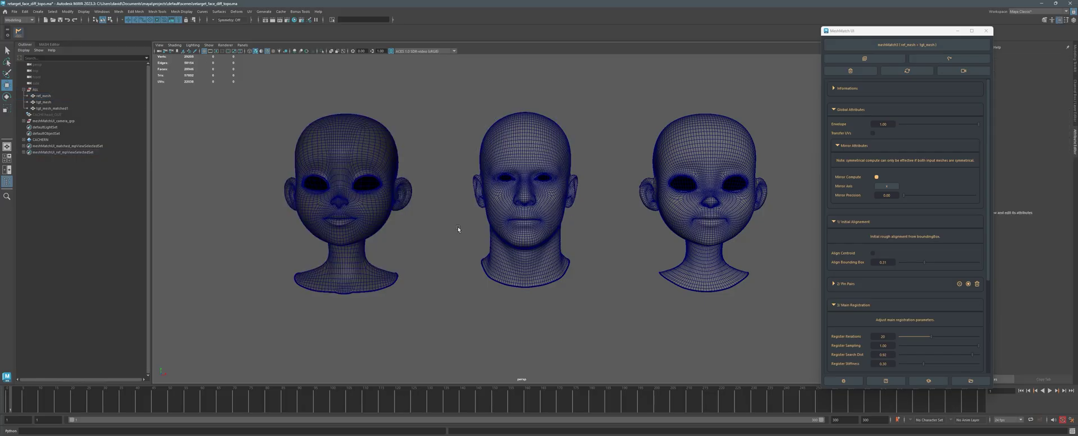
Inspect the matched head's topology up close beside the target head.
click(726, 145)
alt+drag(789, 232, 642, 243)
click(787, 255)
alt+right_drag(643, 245, 947, 294)
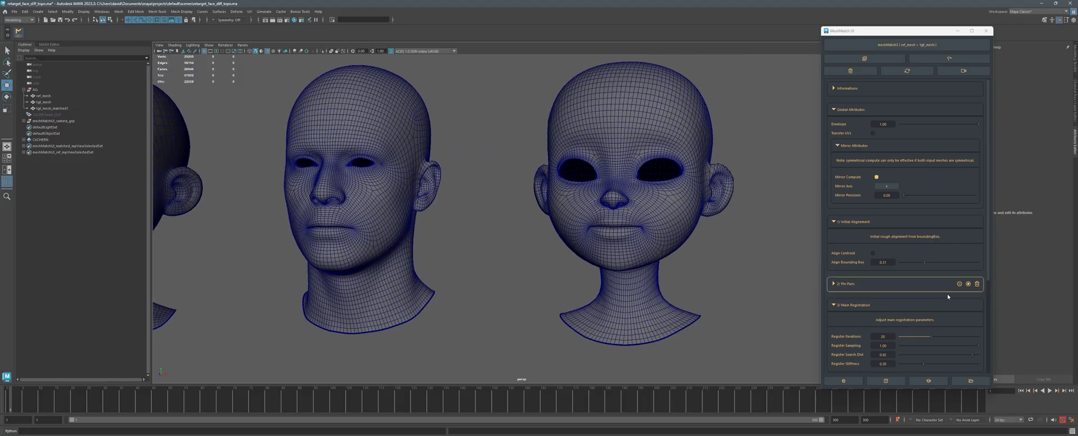
Set Refine Iterations to 0 in the Post Registration Refinement settings and check the matched head from several angles.
scroll(962, 306, down, 2)
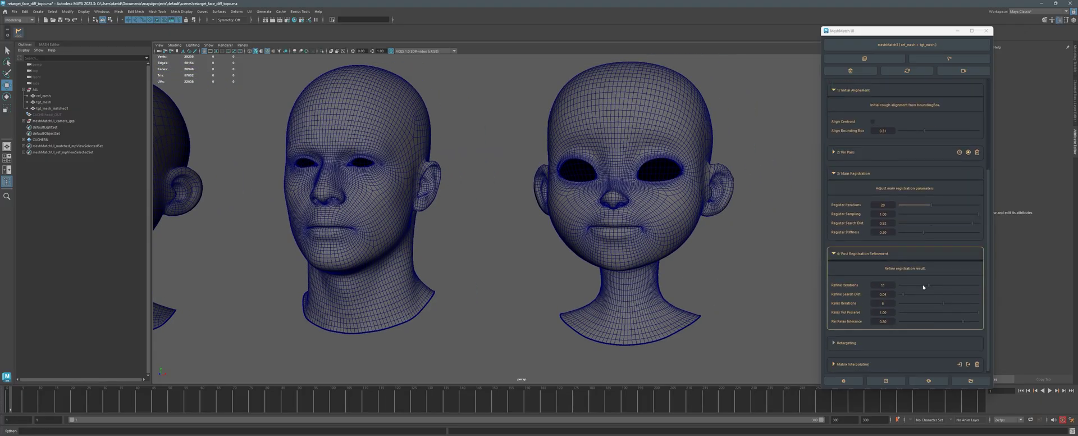
drag(928, 286, 892, 286)
mouse_move(728, 244)
alt+mouse_down()
mouse_move(744, 245)
mouse_move(717, 246)
alt+mouse_up()
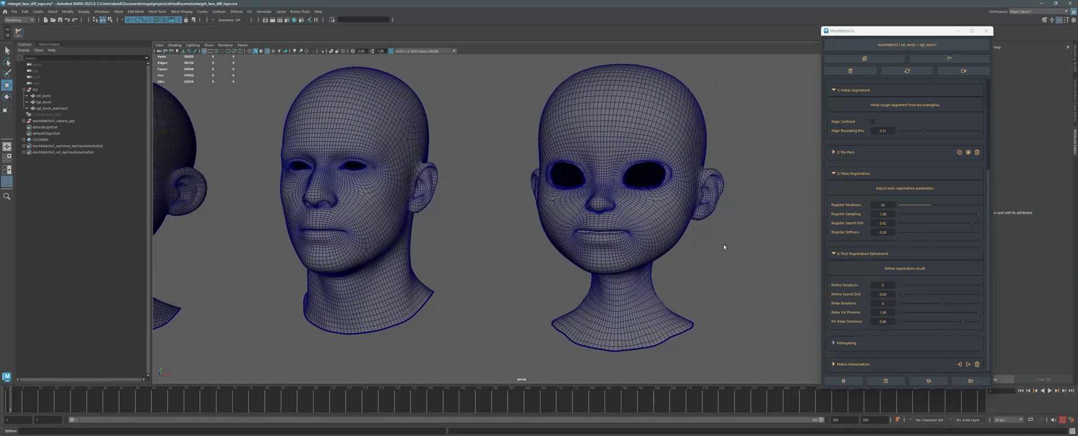
alt+right_drag(723, 246, 584, 226)
alt+drag(584, 225, 602, 227)
alt+right_drag(601, 227, 791, 262)
alt+drag(792, 262, 734, 260)
alt+right_drag(733, 260, 566, 224)
alt+drag(566, 224, 665, 242)
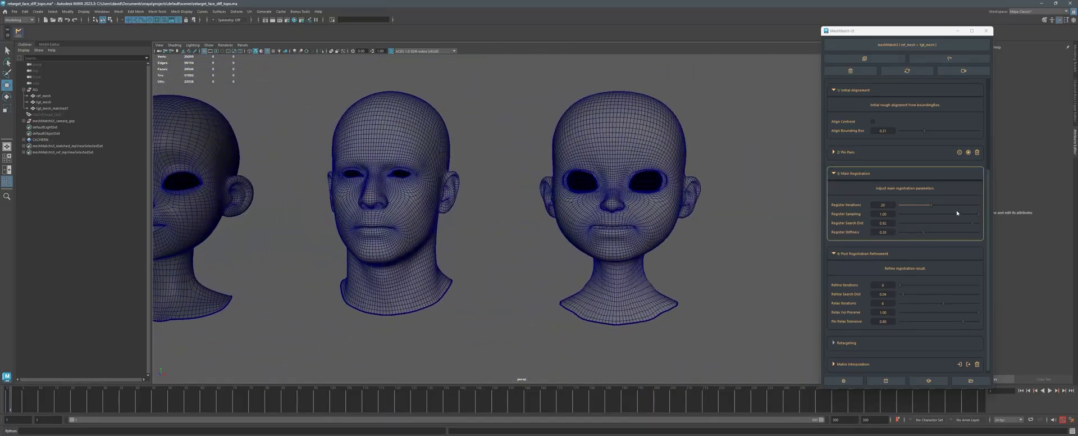
Examine the main registration result on the matched head in profile and from the front against the target head.
mouse_move(925, 206)
mouse_down()
mouse_move(897, 208)
mouse_move(929, 208)
mouse_up()
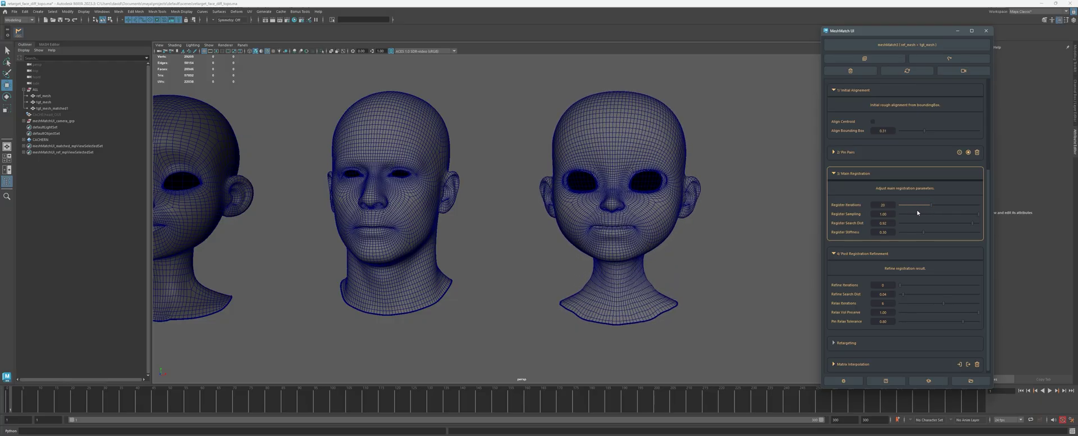
mouse_move(709, 257)
alt+mouse_down()
mouse_move(746, 254)
mouse_move(722, 248)
alt+mouse_up()
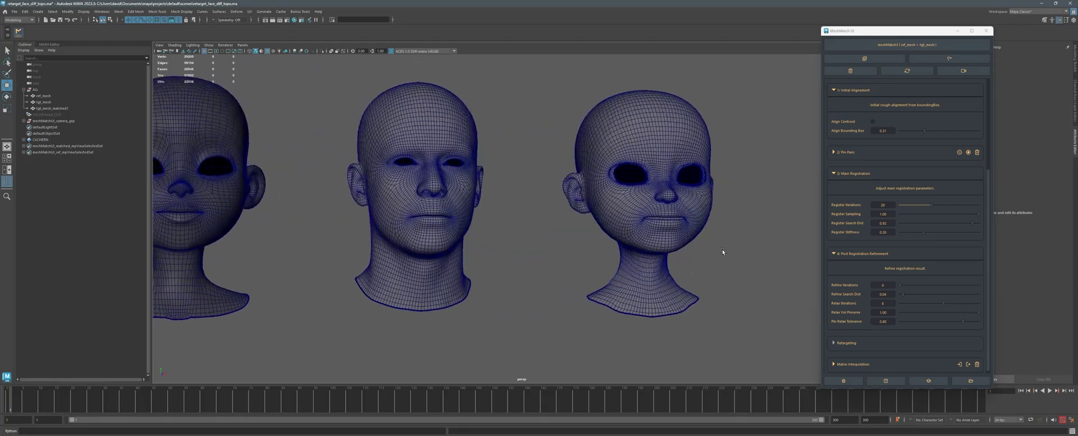
click(651, 147)
alt+drag(753, 208, 685, 234)
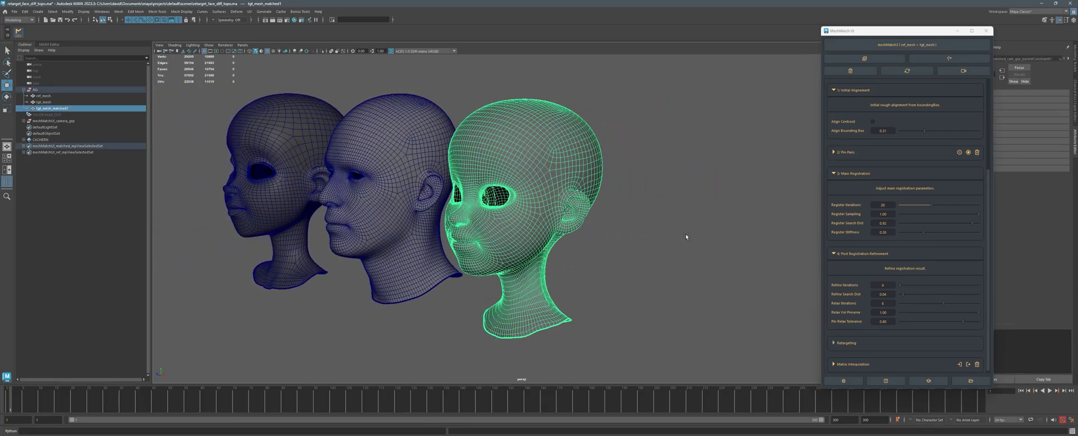
scroll(736, 221, up, 8)
click(732, 220)
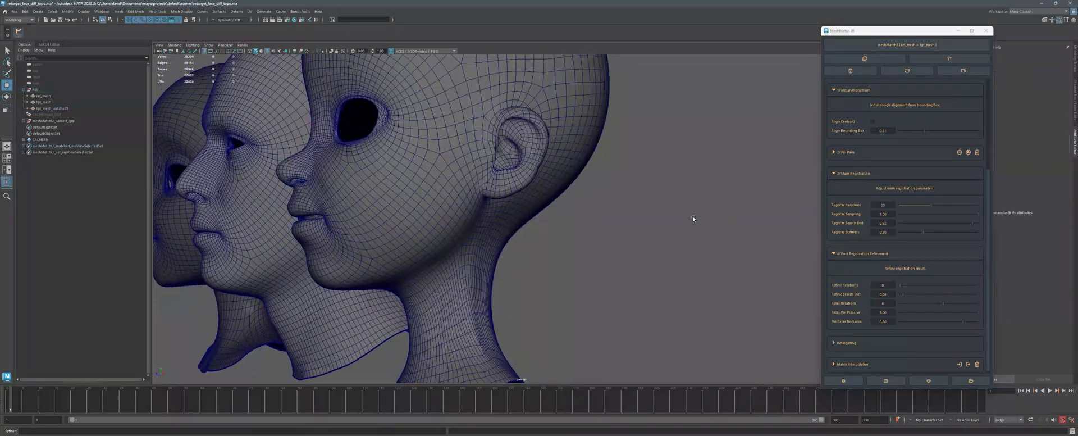
alt+right_drag(692, 219, 625, 221)
alt+drag(625, 221, 671, 221)
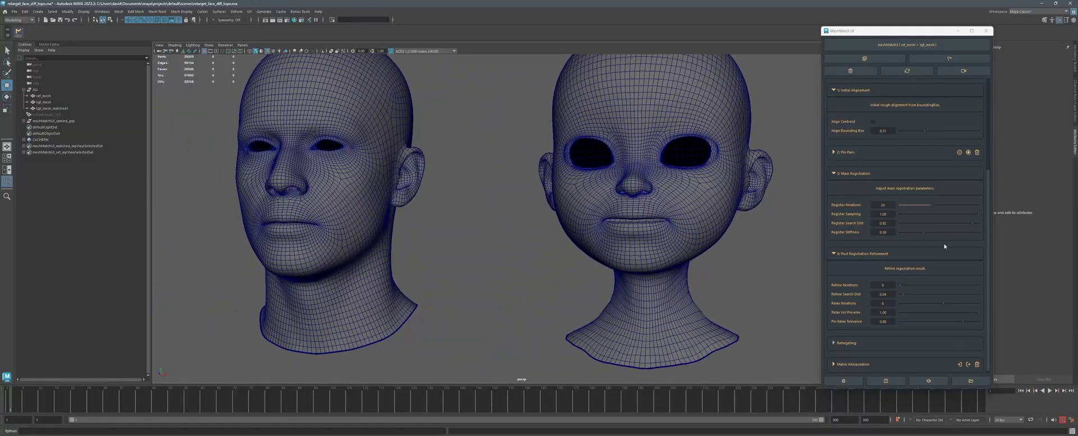
alt+drag(701, 195, 681, 224)
scroll(680, 224, up, 3)
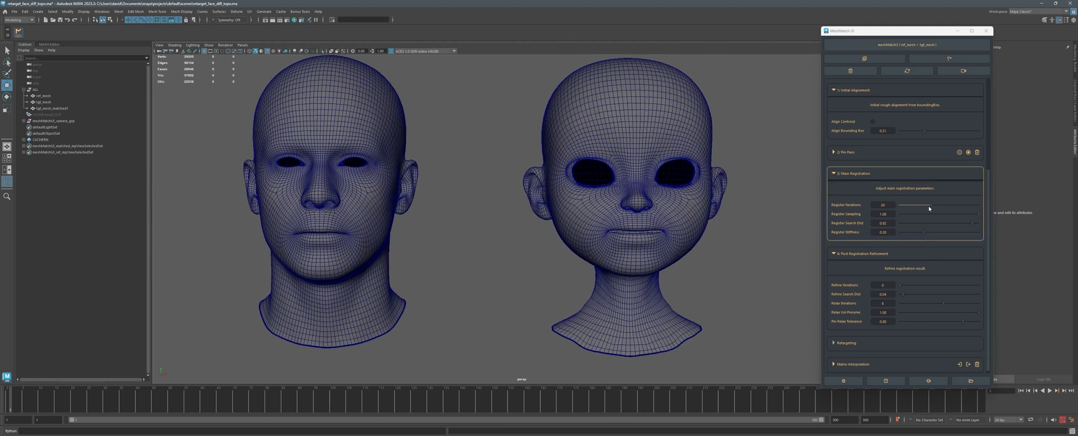
Try a lower Register Iterations value on the matched head, then restore it to 20.
mouse_move(929, 208)
mouse_down()
mouse_move(891, 206)
mouse_move(922, 205)
mouse_up()
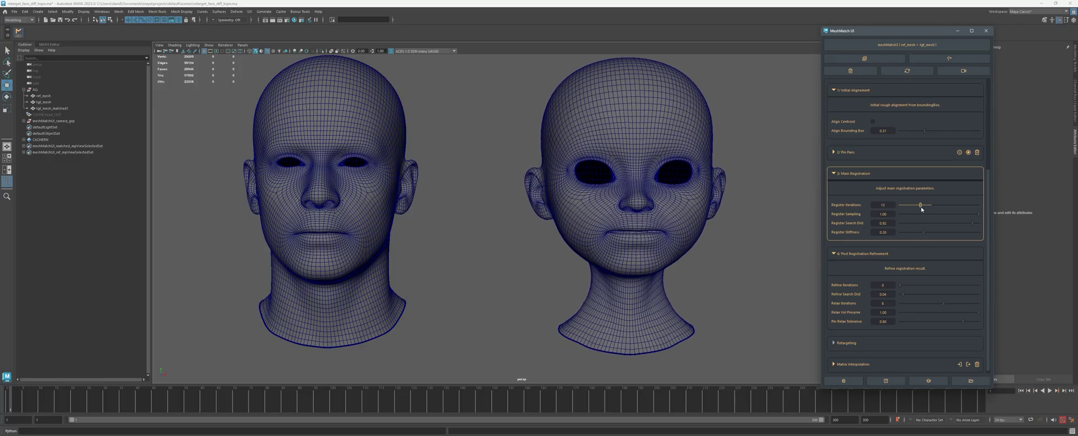
scroll(545, 168, down, 3)
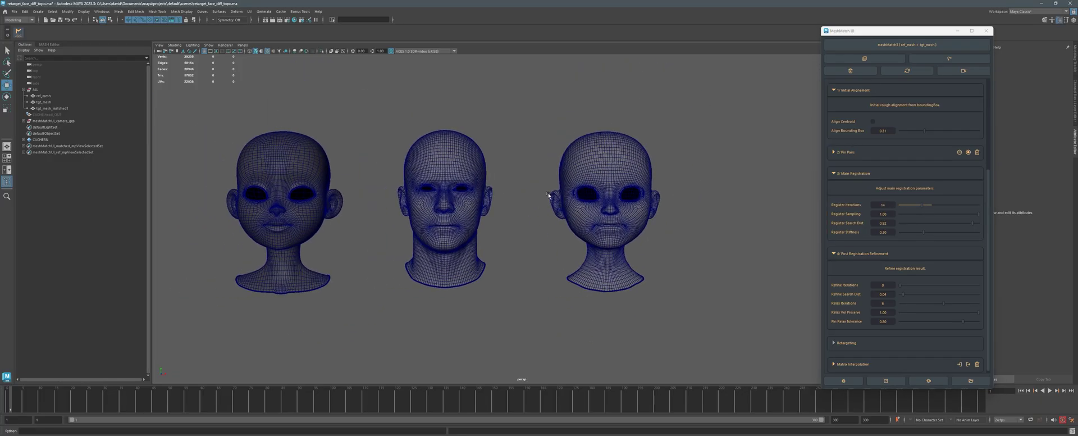
drag(914, 207, 926, 208)
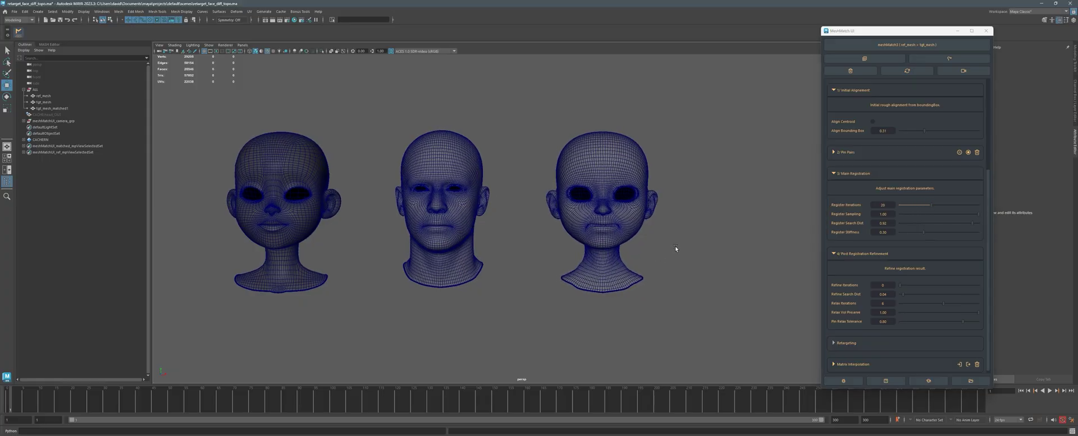
Set Refine Iterations to 10 to refine the matched head's registration.
scroll(642, 247, up, 5)
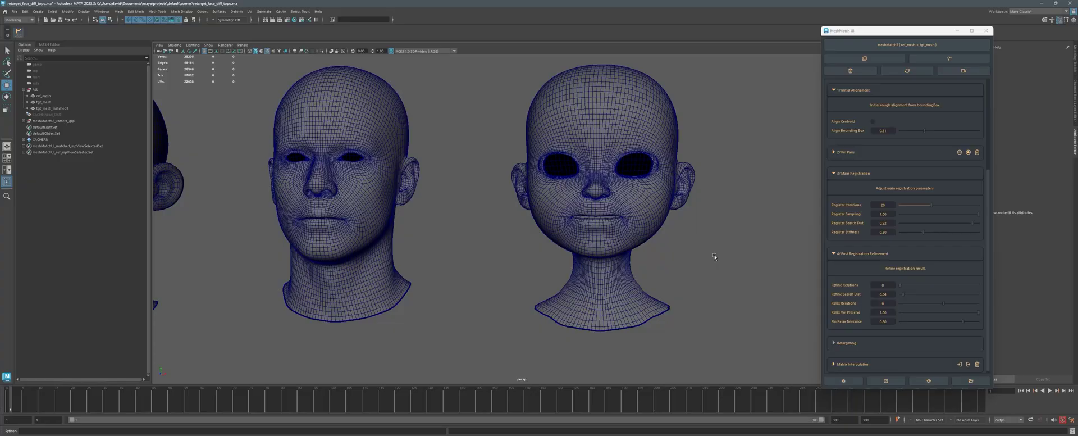
alt+drag(713, 256, 739, 260)
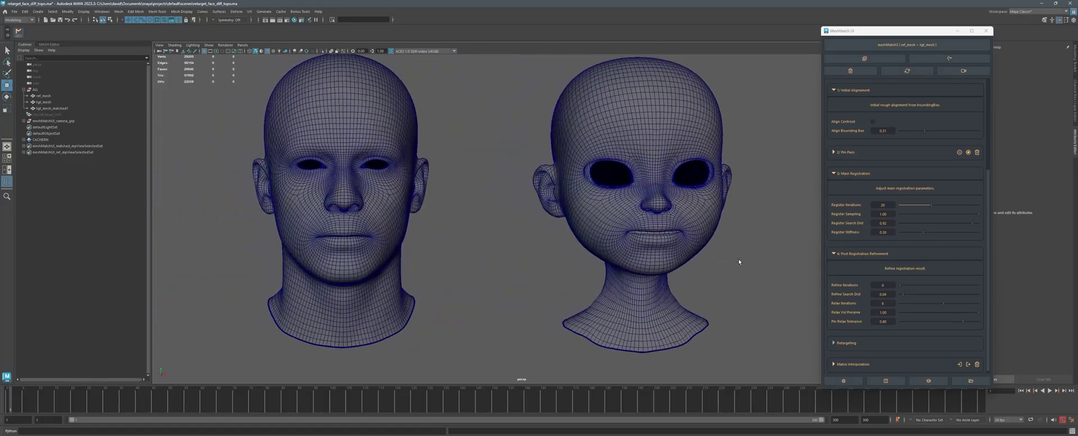
click(926, 285)
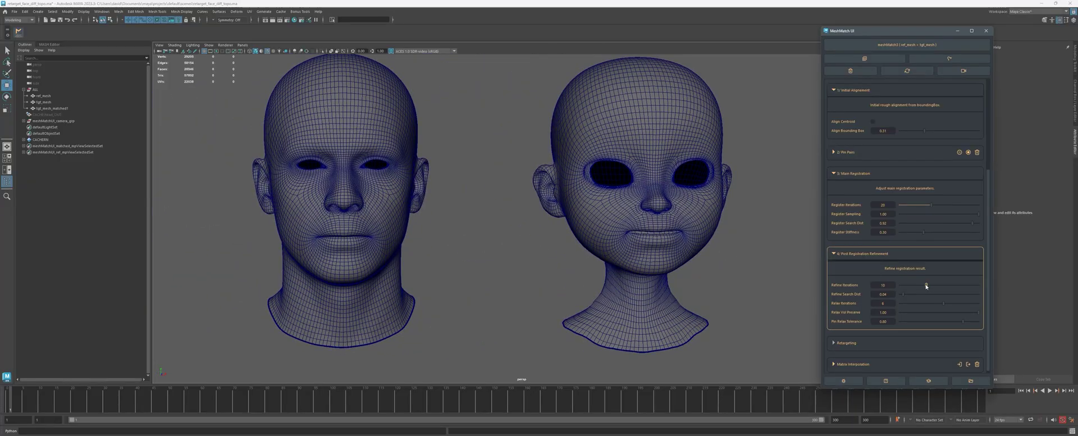
Examine the refined result from the side and front, highlighting the target, matched and reference heads in turn.
alt+drag(756, 287, 423, 234)
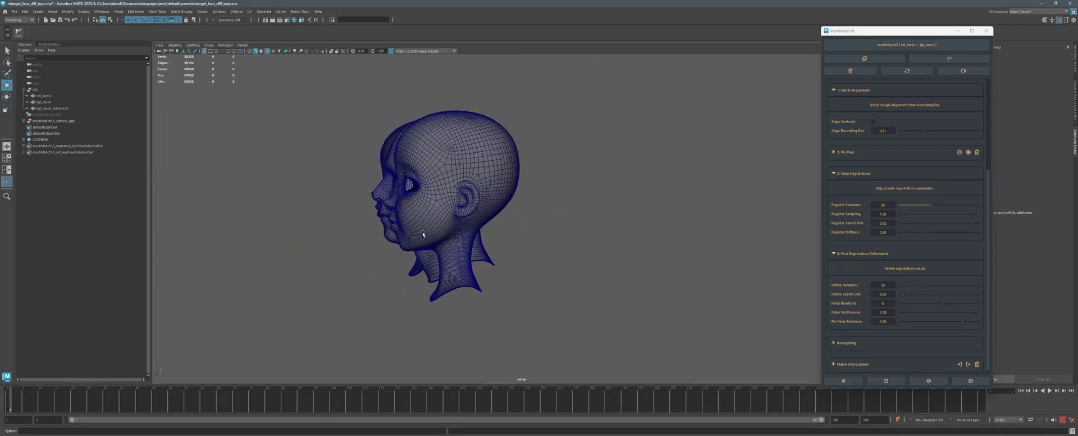
alt+right_drag(423, 234, 542, 267)
alt+middle_drag(541, 267, 666, 276)
alt+drag(665, 276, 571, 263)
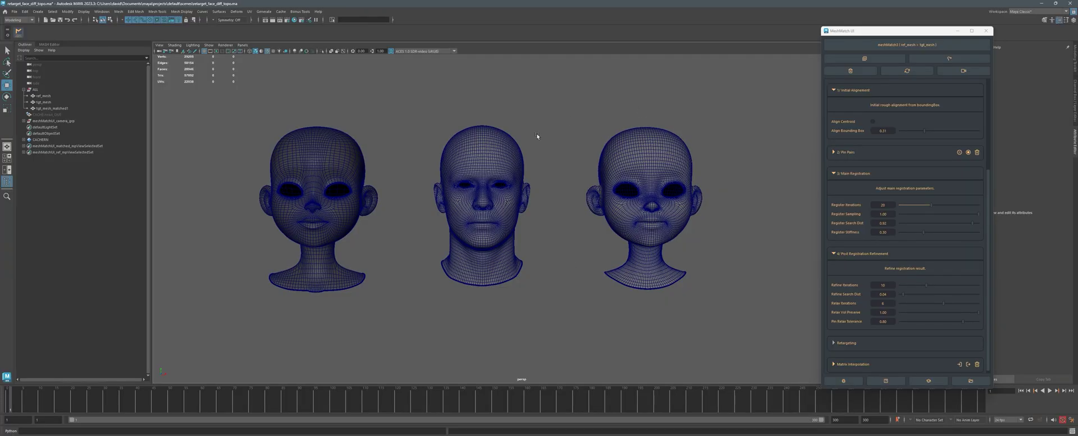
click(485, 136)
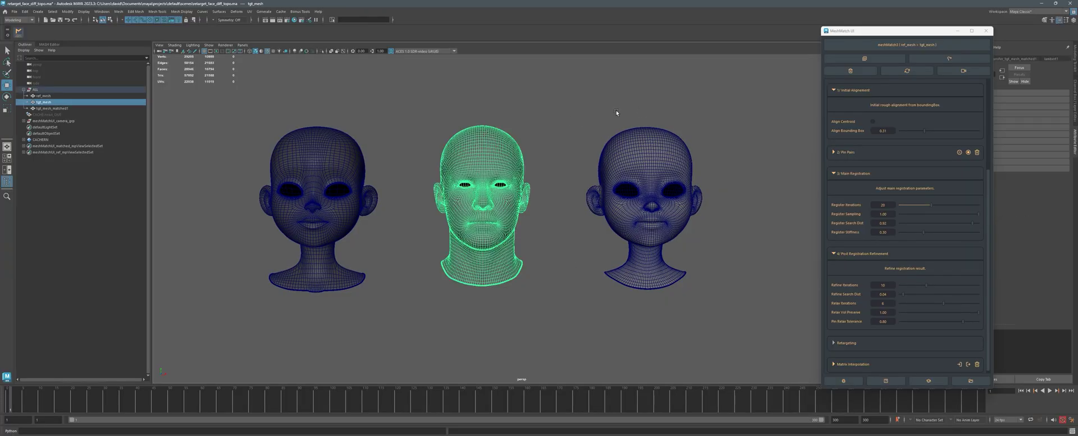
click(654, 135)
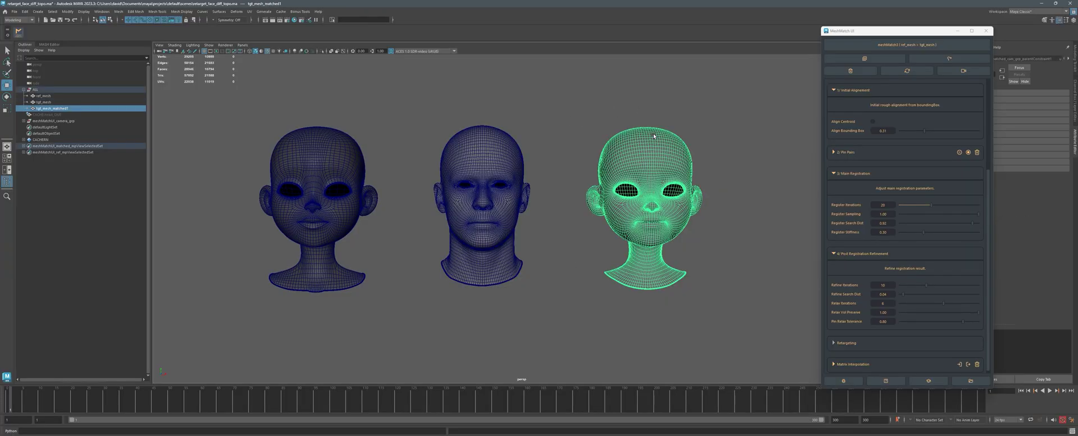
click(341, 142)
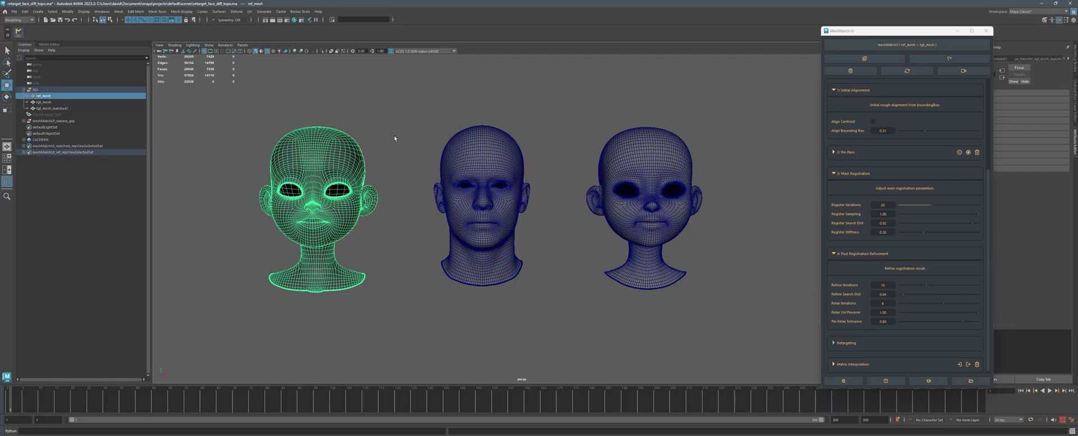
alt+middle_drag(396, 134, 422, 133)
click(422, 133)
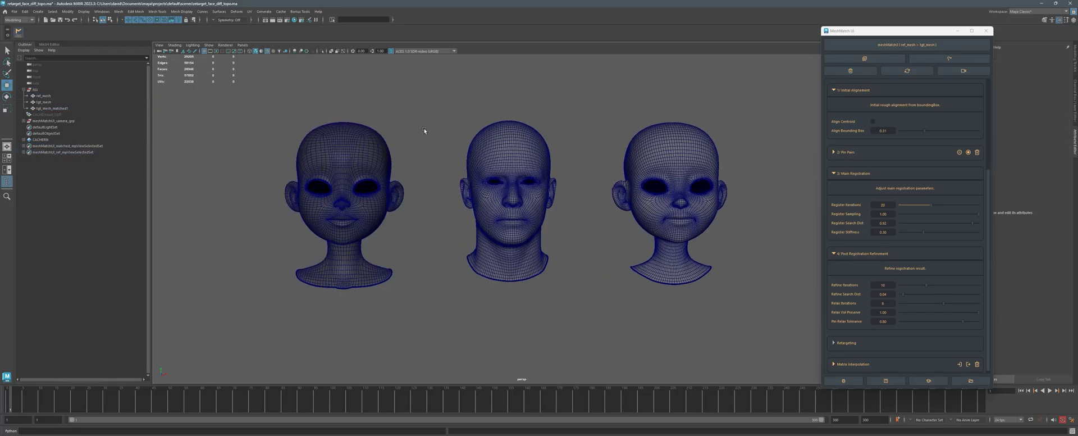
alt+right_drag(438, 127, 425, 121)
alt+middle_drag(426, 121, 438, 119)
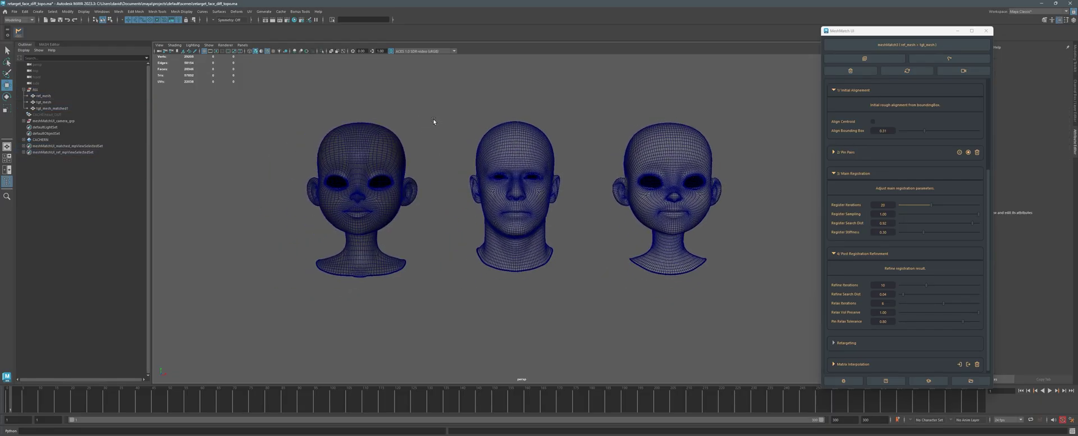
alt+right_drag(434, 121, 466, 124)
alt+middle_drag(466, 124, 455, 136)
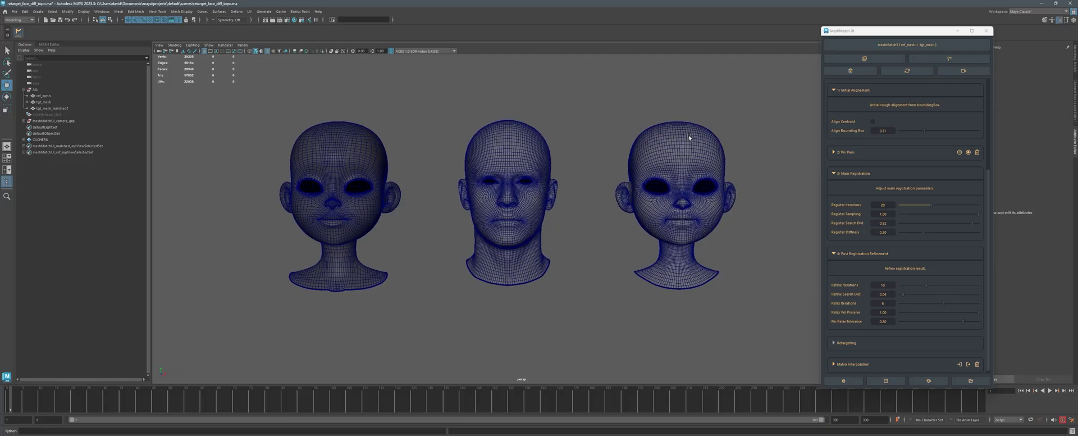
Set the reference head's Translate X to 0 to overlay it on the matched head.
click(368, 164)
click(1074, 95)
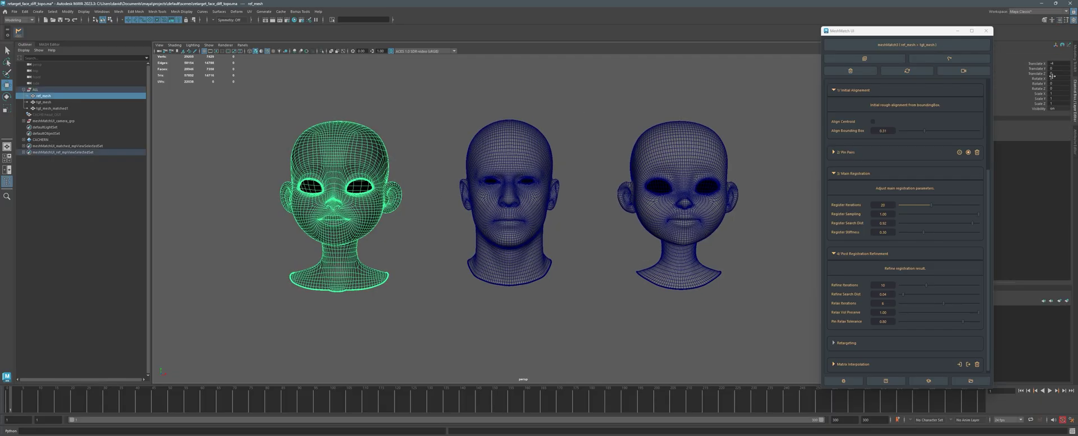
text(0)
key(Return)
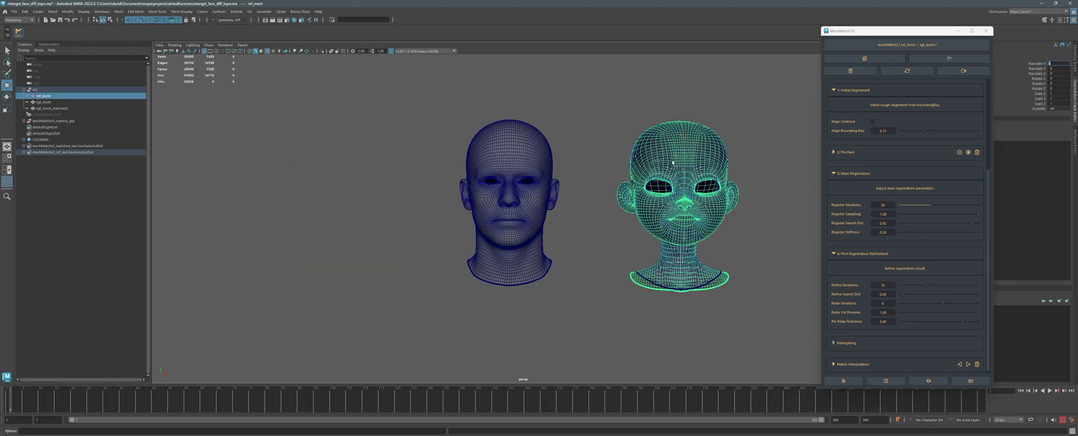
Examine how closely the overlaid reference head coincides with the matched head, close up and from several angles.
alt+middle_drag(672, 162, 585, 165)
click(683, 210)
key(ctrl+z)
alt+right_drag(679, 219, 823, 238)
click(332, 119)
alt+drag(331, 118, 420, 120)
alt+right_drag(479, 155, 562, 190)
click(562, 190)
key(a)
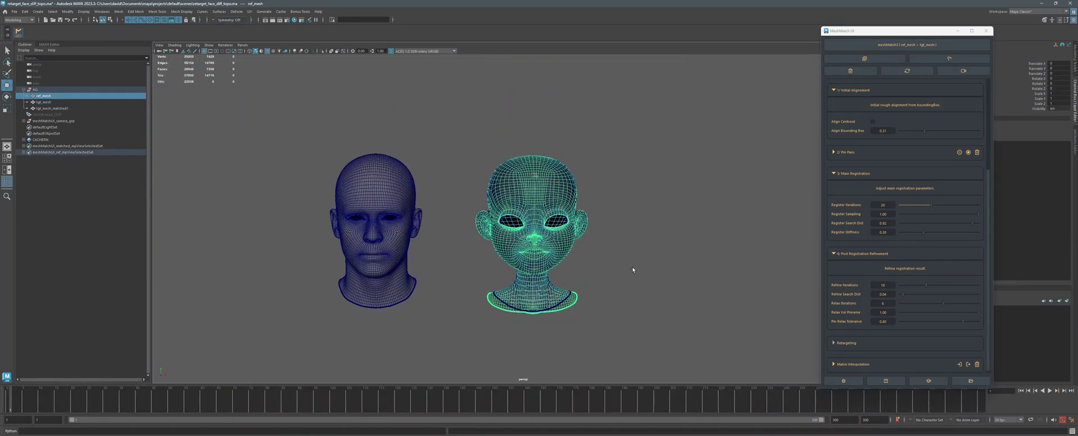
Move the reference head along X off the matched head, back to the far side of the target head.
alt+right_drag(633, 269, 571, 270)
alt+middle_drag(590, 306, 621, 255)
alt+right_drag(621, 254, 361, 203)
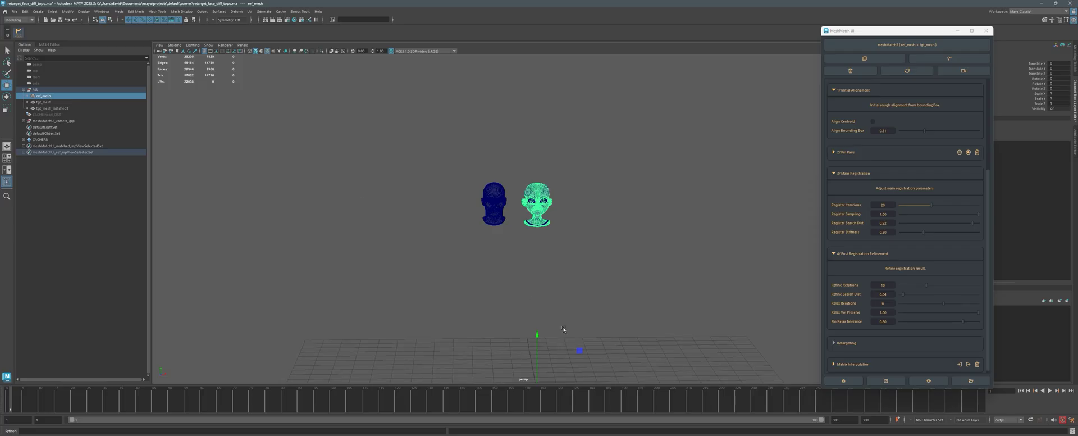
alt+middle_drag(564, 329, 543, 286)
drag(568, 333, 480, 331)
alt+middle_drag(425, 173, 463, 240)
alt+right_drag(463, 240, 643, 160)
alt+middle_drag(477, 134, 558, 139)
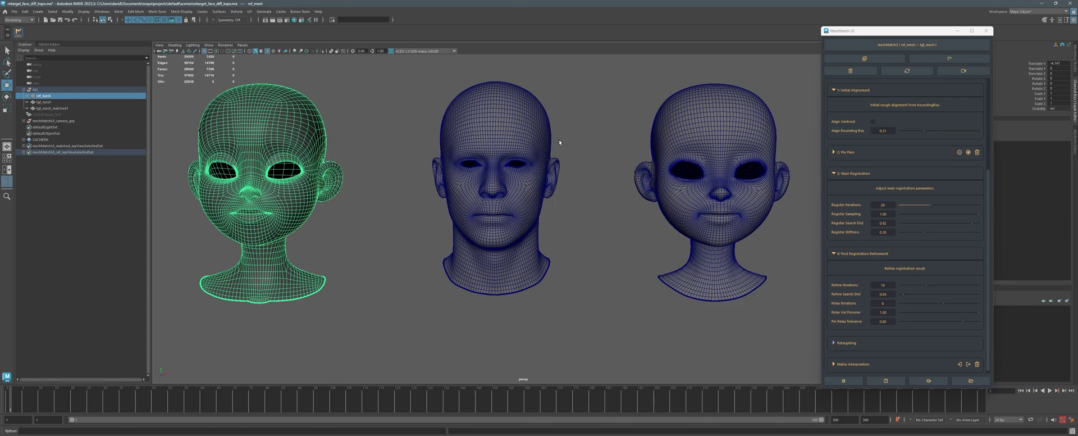
Examine the three heads from a three-quarter view and the front, highlighting the reference head.
click(619, 147)
alt+right_drag(618, 146, 554, 133)
alt+middle_drag(553, 132, 565, 122)
alt+drag(565, 122, 617, 154)
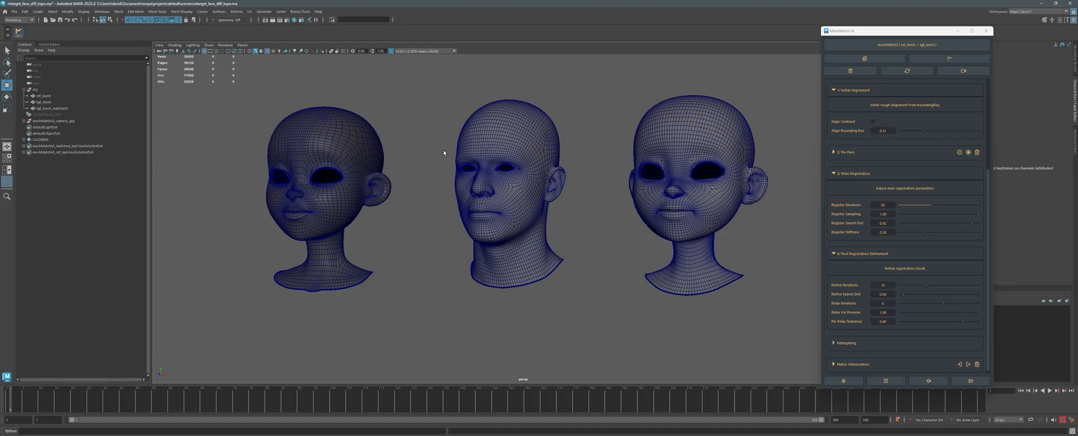
click(326, 143)
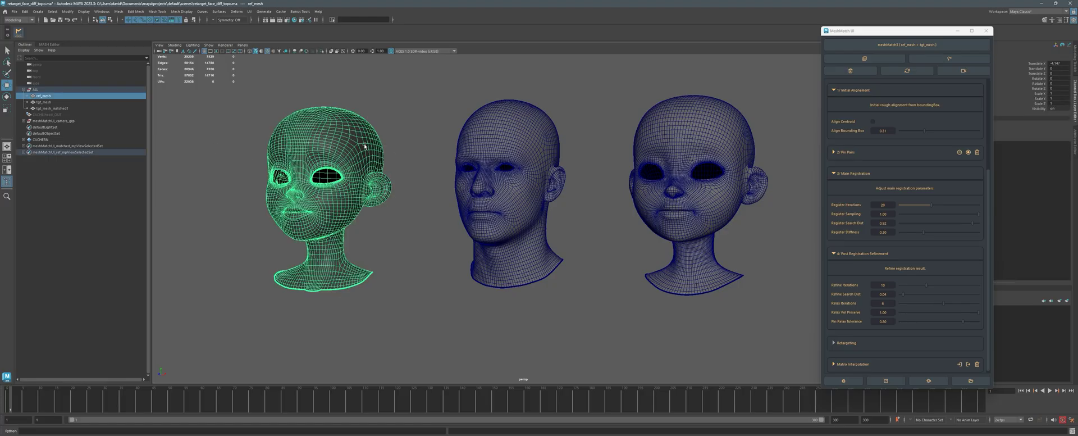
scroll(469, 234, down, 3)
click(442, 187)
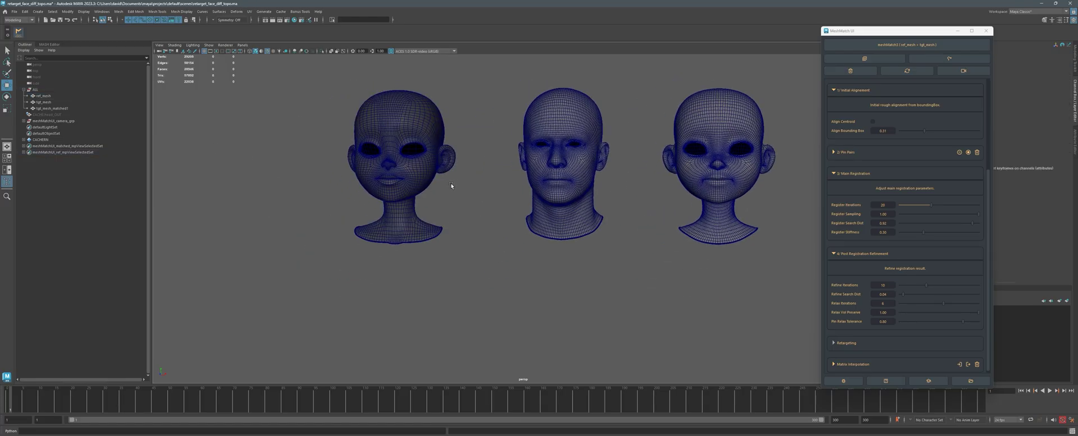
Compare the matched head's topology with the reference and target heads, highlighting each in turn.
click(745, 126)
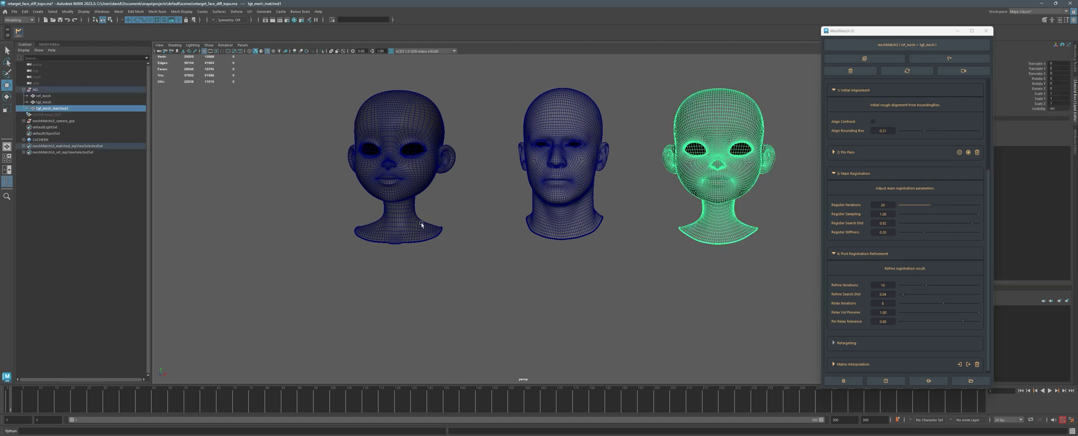
click(468, 241)
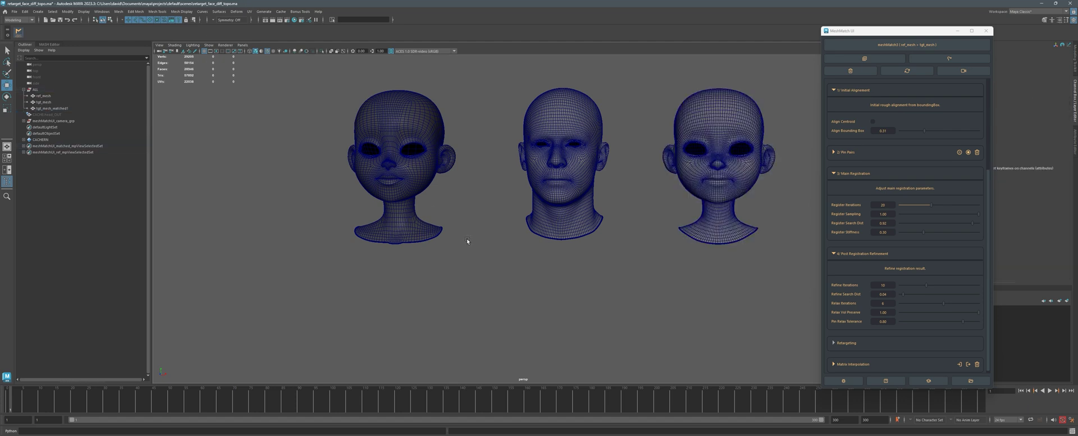
click(394, 115)
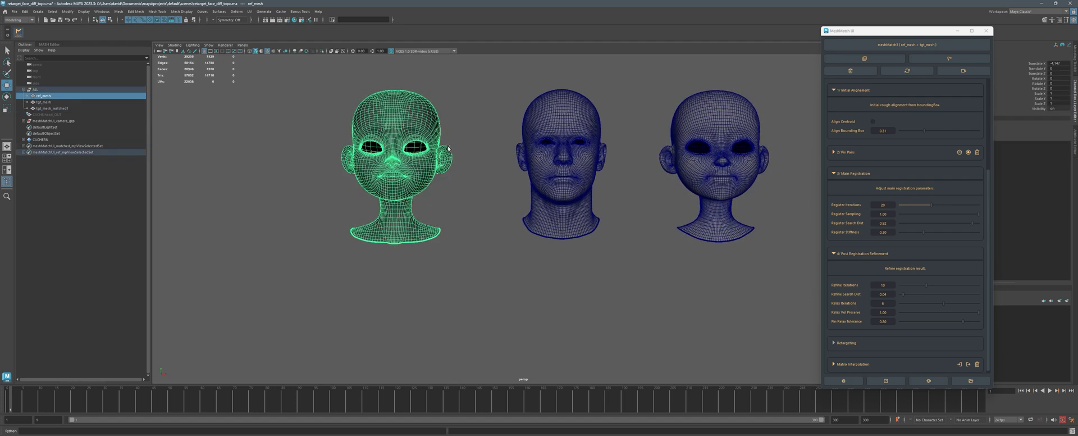
click(746, 119)
click(622, 194)
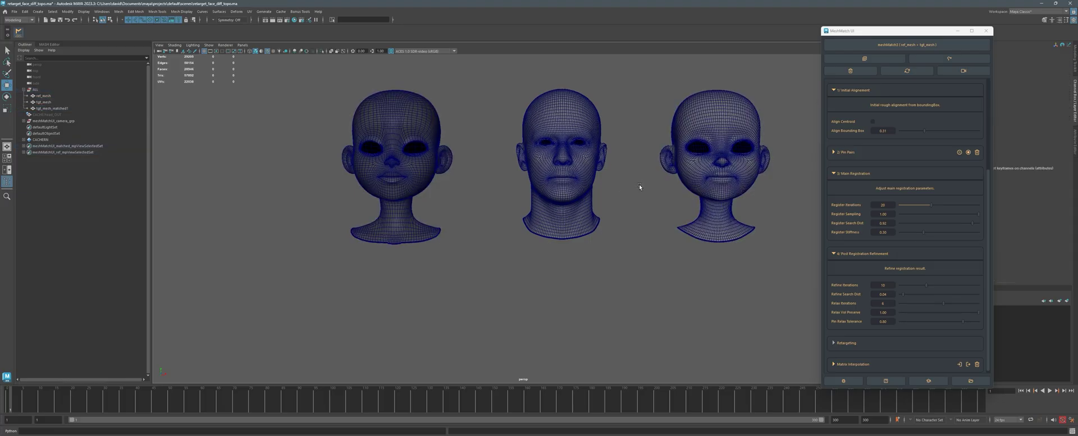
click(587, 113)
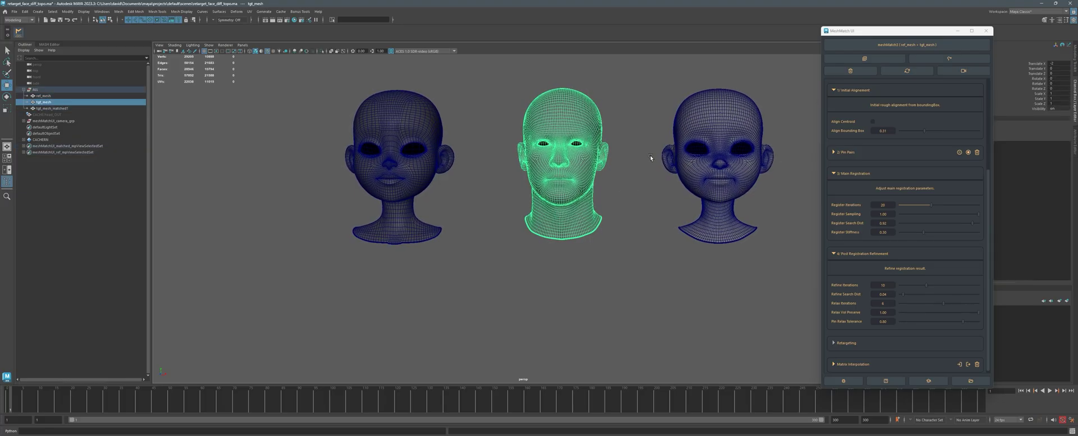
click(645, 191)
Unhide the cached head CACHE:head_OUT and frame its face.
click(43, 115)
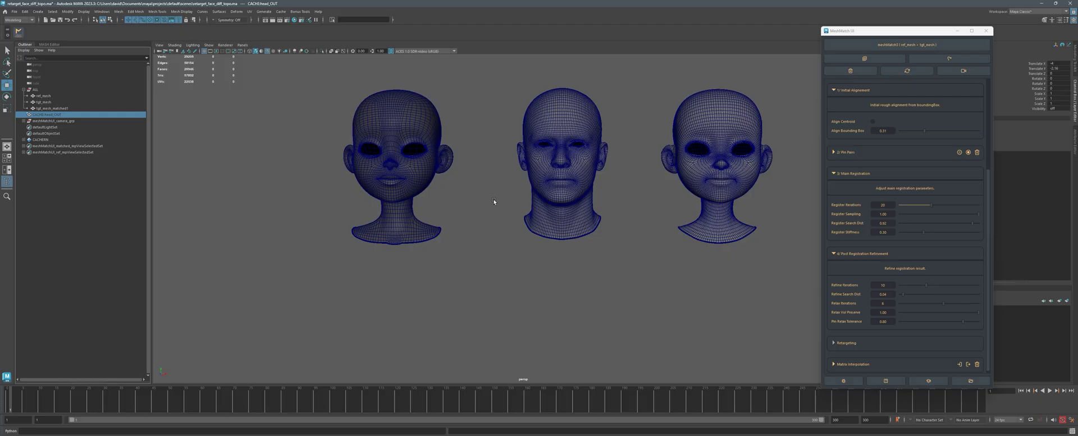
key(shift+h)
alt+middle_drag(458, 307, 598, 208)
alt+right_drag(598, 209, 663, 244)
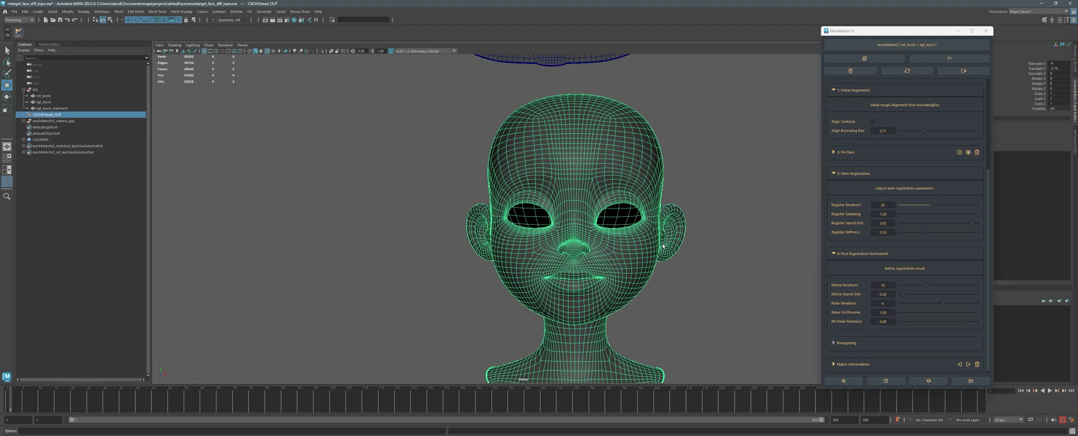
click(721, 235)
alt+middle_drag(721, 235, 664, 216)
Play the cached head's facial animation and return the timeline to its start.
key(alt+v)
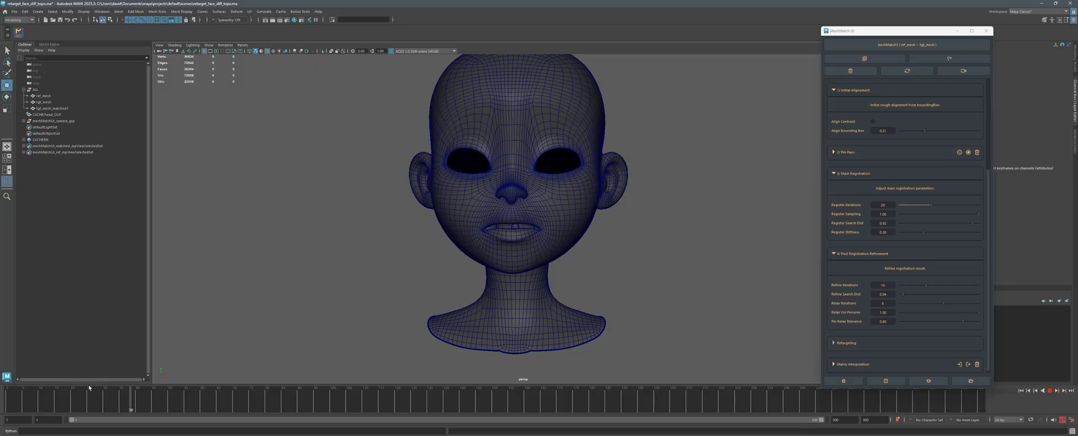
mouse_move(836, 406)
mouse_down()
mouse_move(378, 408)
mouse_move(67, 375)
mouse_move(483, 403)
mouse_move(8, 402)
mouse_up()
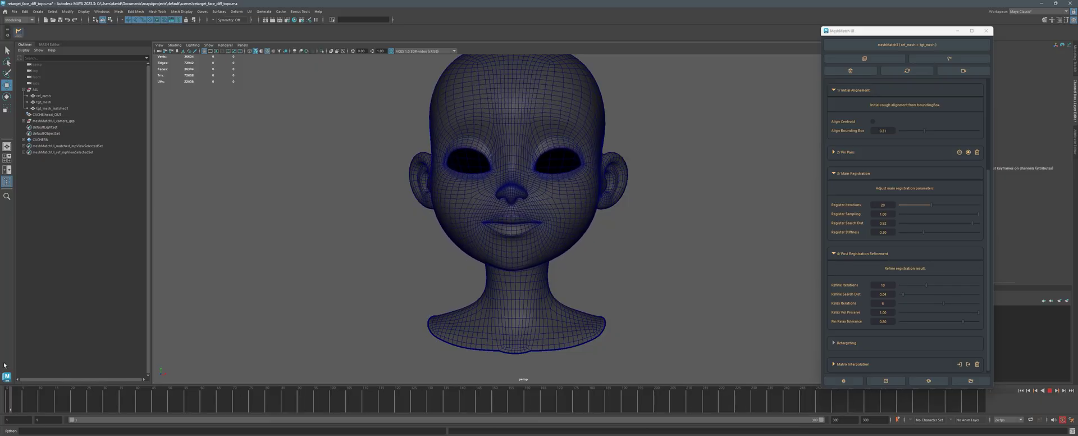
alt+middle_drag(449, 233, 512, 238)
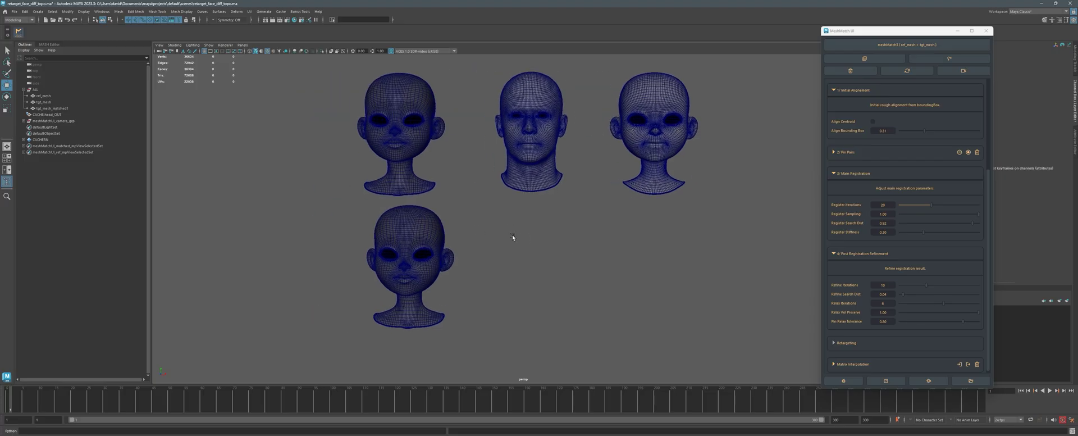
Compare the cached head with the three heads above it, highlighting the cached head and the target head.
scroll(489, 227, up, 2)
alt+middle_drag(464, 217, 473, 231)
click(423, 242)
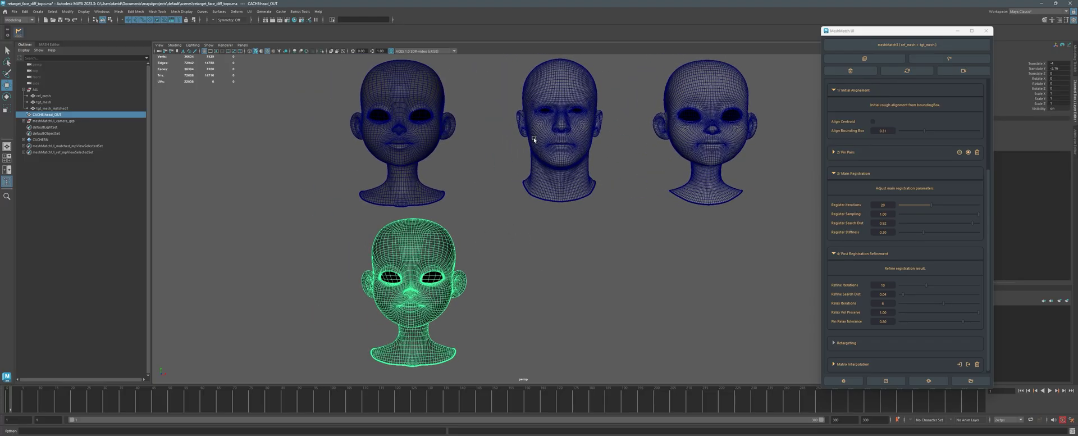
click(578, 96)
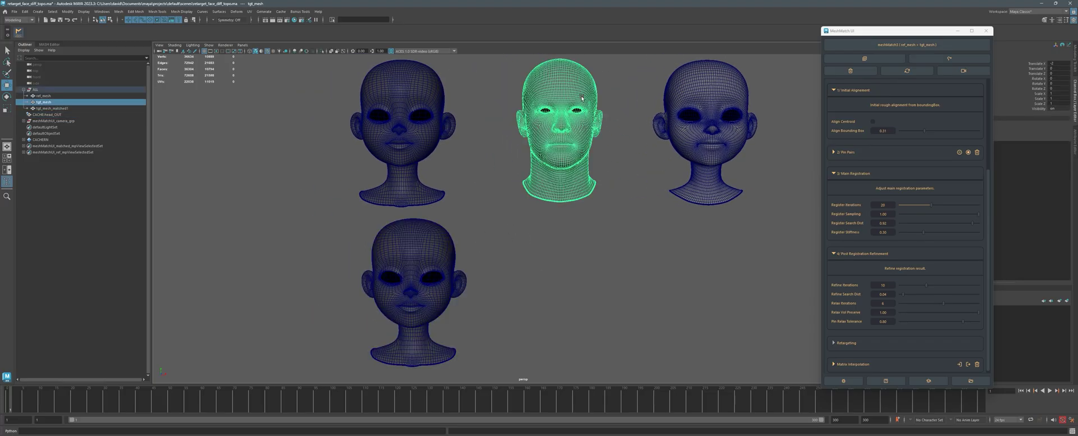
click(619, 224)
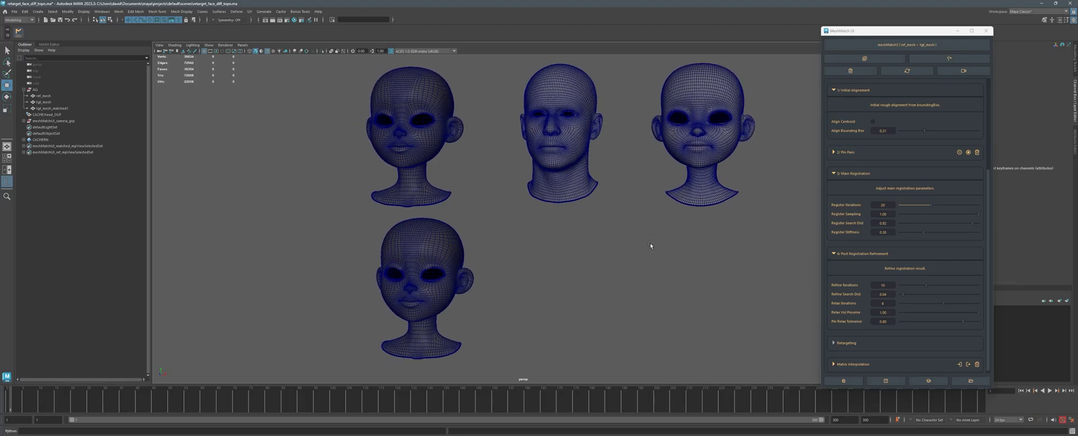
click(434, 242)
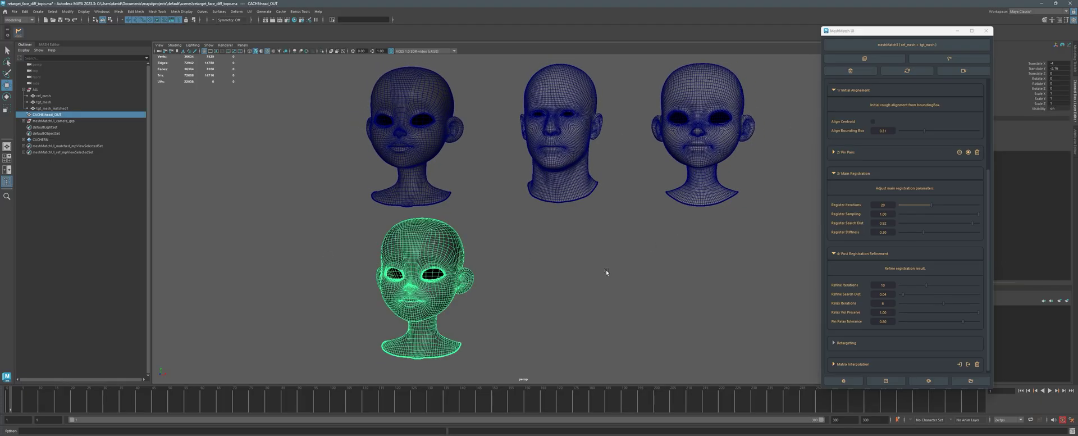
Collapse the Global Attributes, Initial Alignment, Main Registration and Post Registration Refinement sections of MeshMatch.
scroll(855, 94, up, 4)
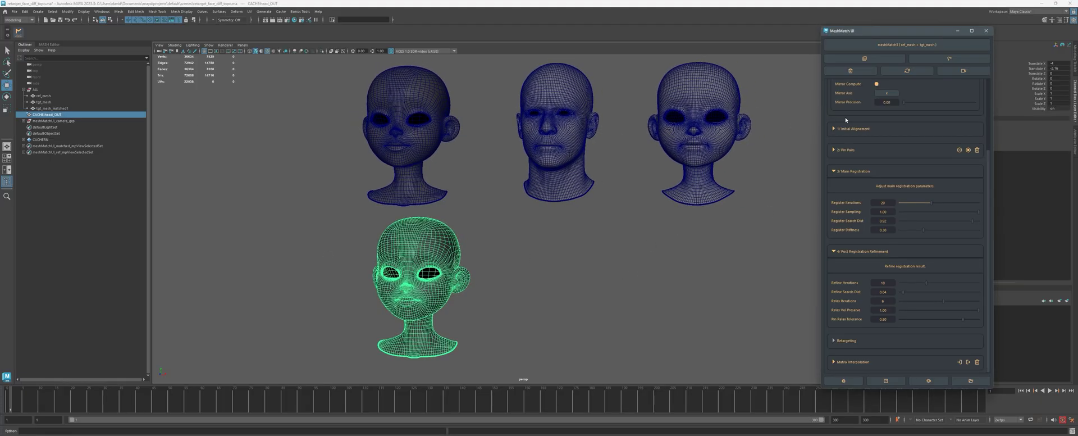
click(846, 109)
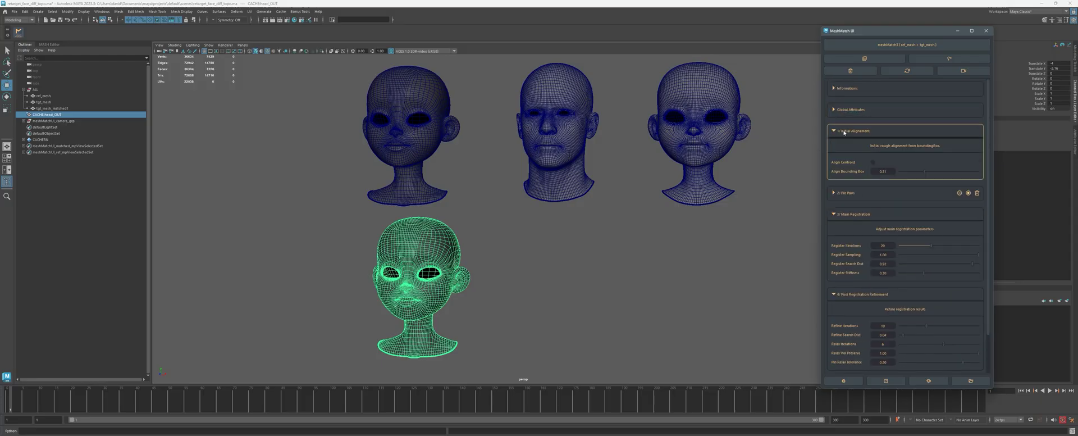
click(851, 130)
click(848, 153)
click(848, 153)
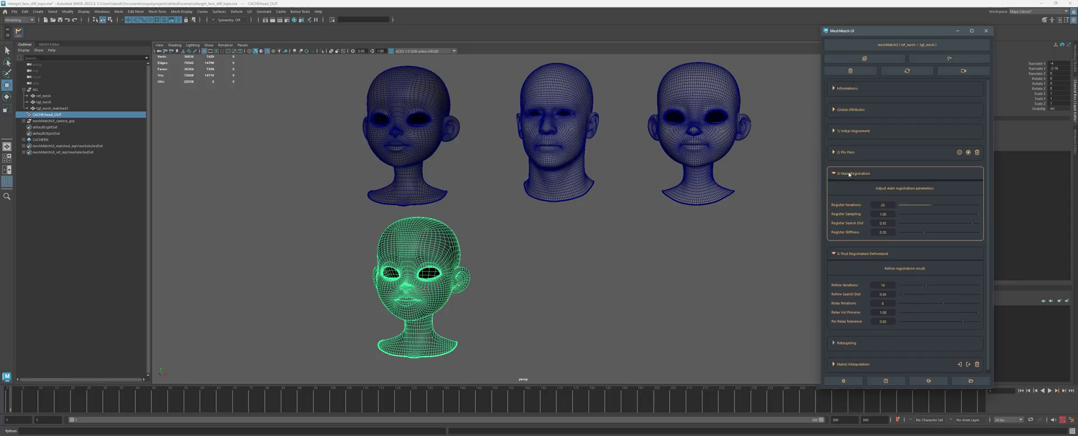
click(898, 173)
click(973, 198)
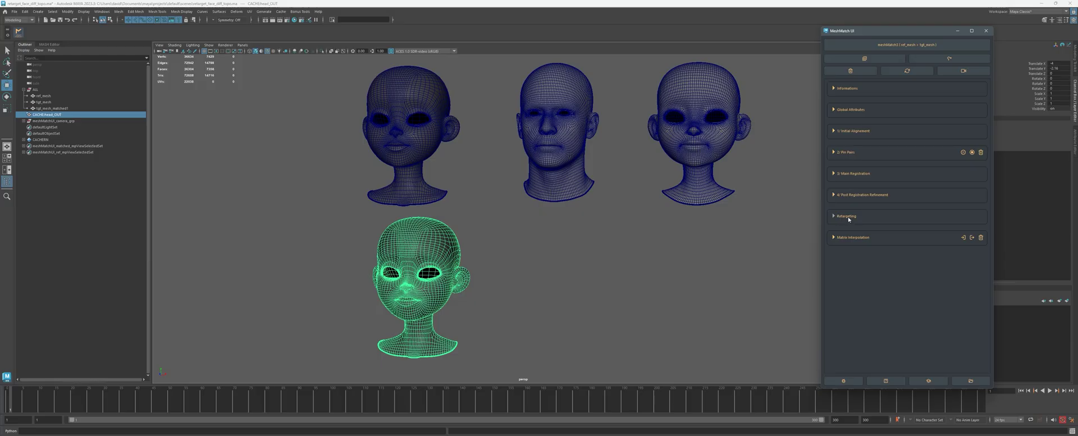
Examine the reference head beside the cached head, highlighting the reference head.
alt+middle_drag(529, 237, 520, 236)
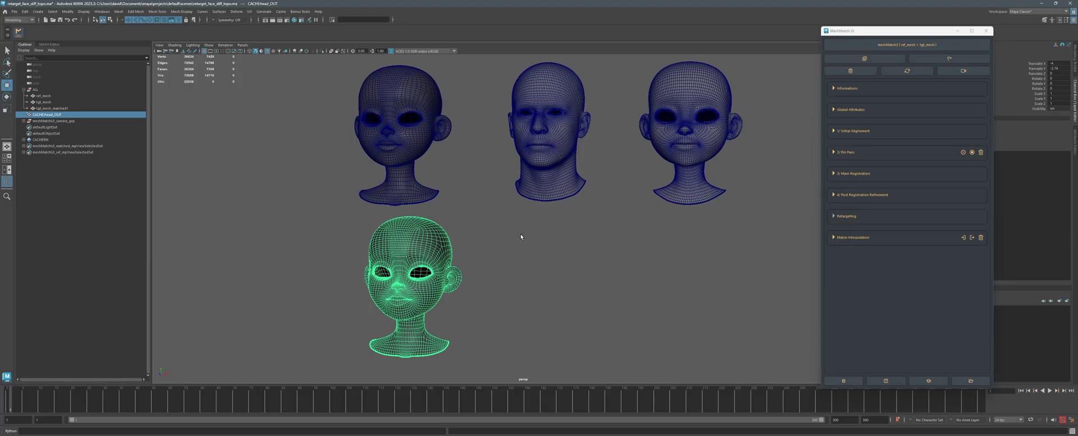
click(478, 170)
click(417, 139)
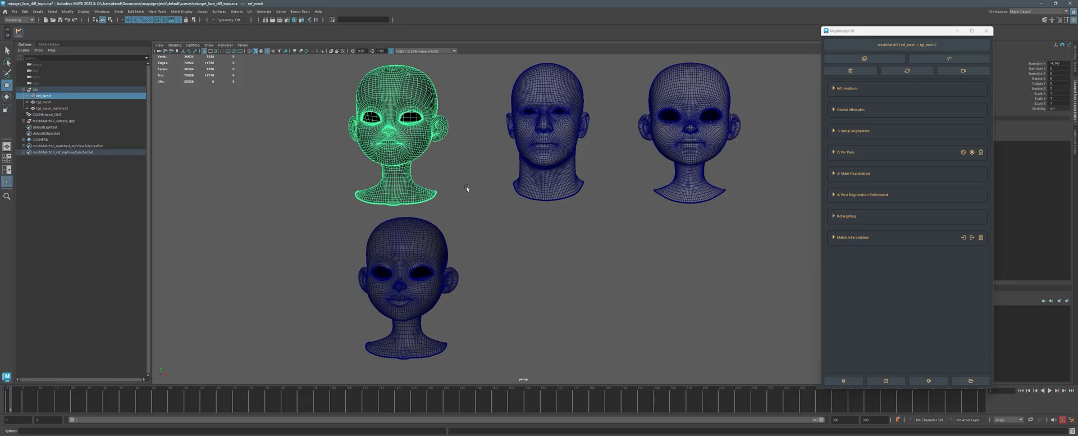
click(494, 262)
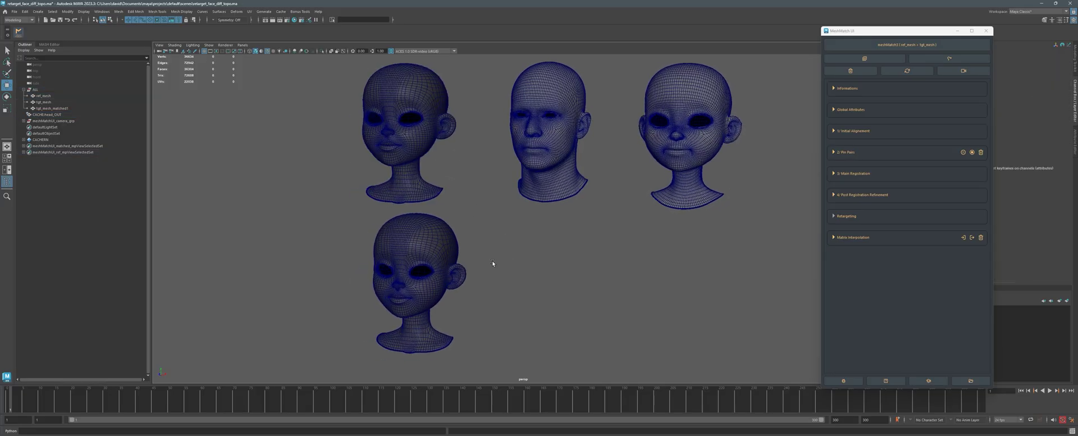
Retarget the cached head CACHE:head_OUT through the MeshMatch setup onto a new mesh with the target topology.
click(428, 238)
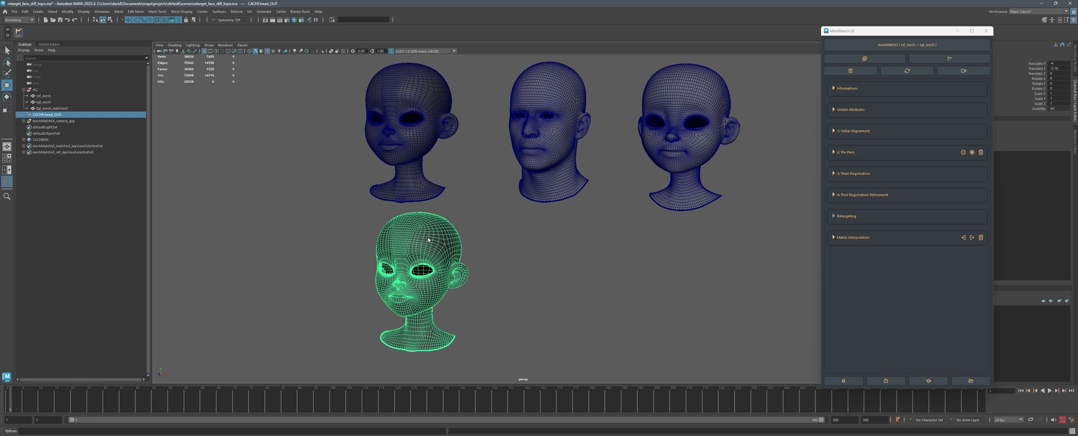
click(958, 60)
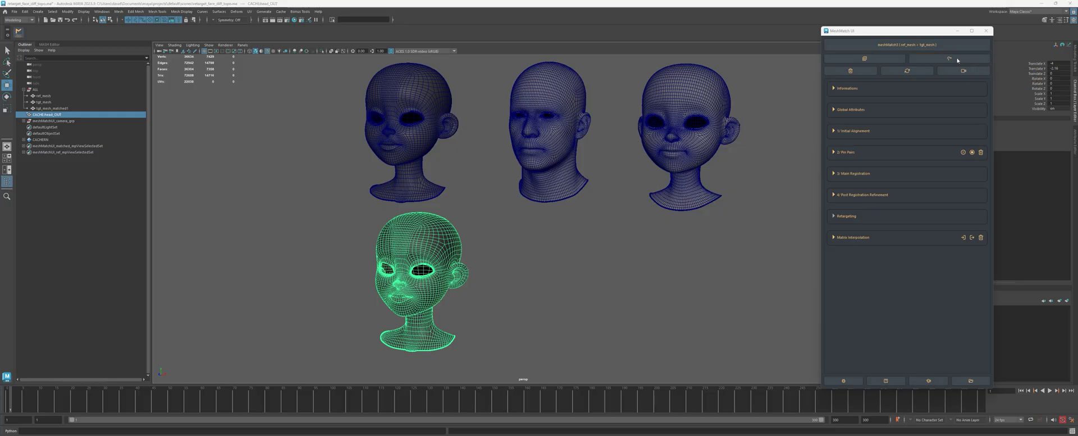
click(526, 227)
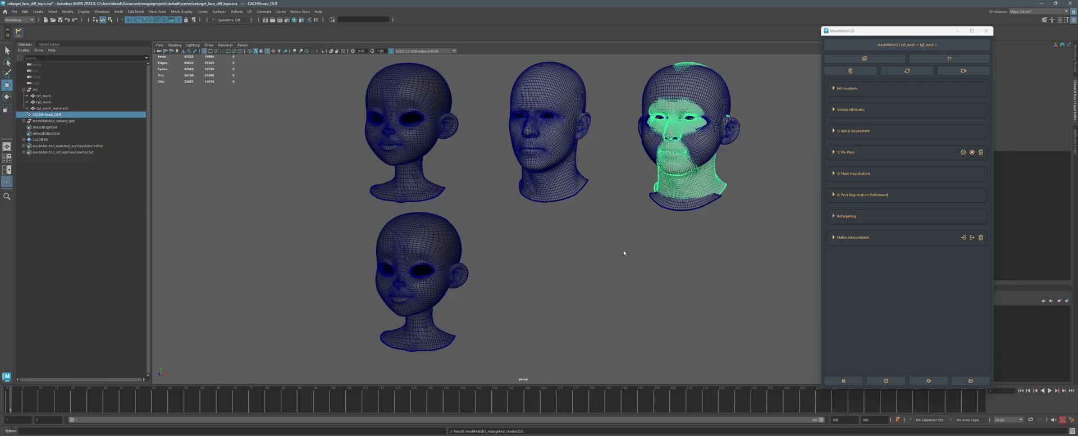
click(539, 226)
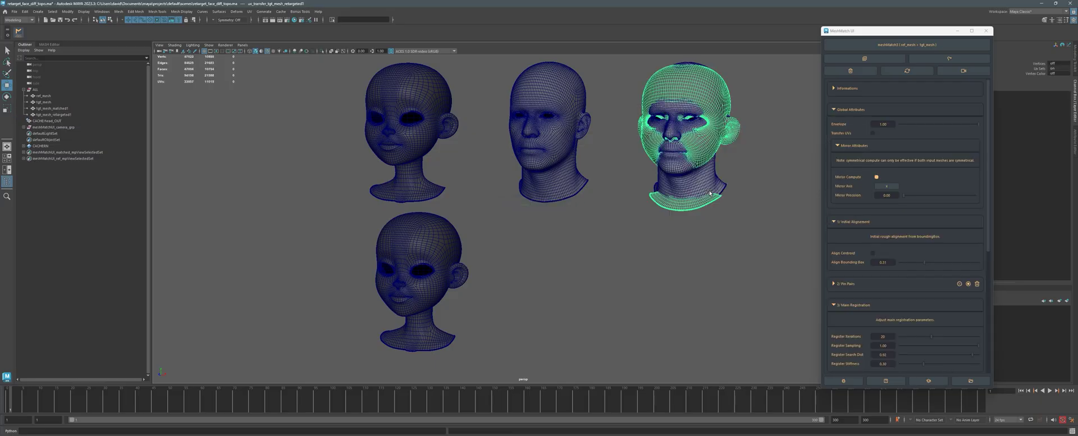
Move the retargeted head tgt_mesh_retargeted1 below the top row of heads, setting its Translate Y to -2.
click(715, 183)
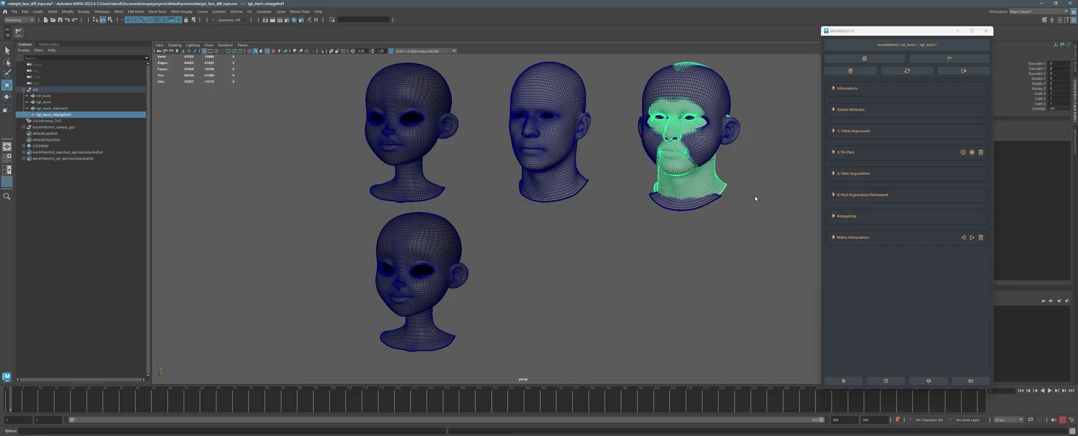
alt+right_drag(755, 197, 700, 197)
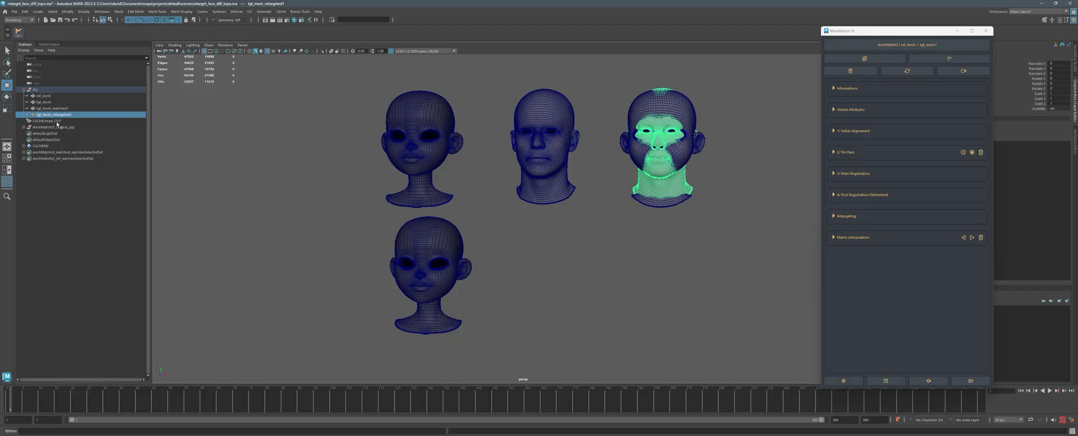
scroll(616, 263, down, 6)
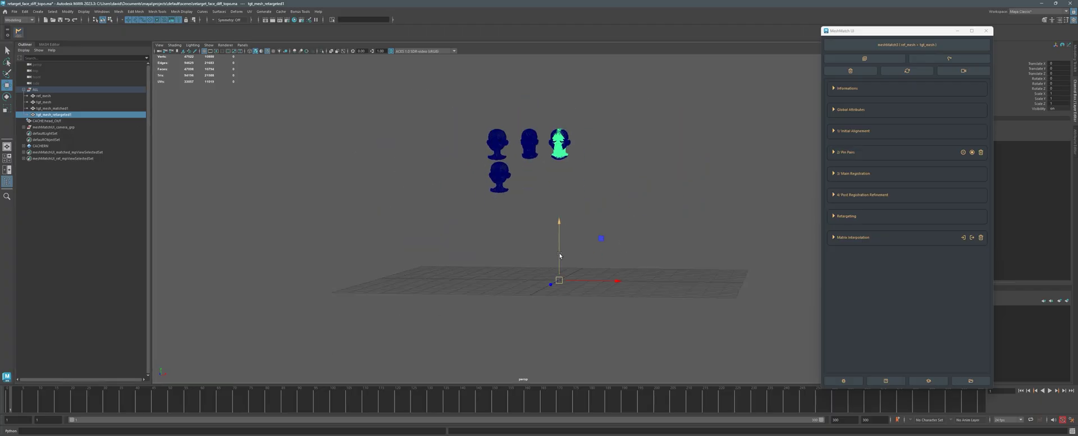
drag(560, 255, 553, 290)
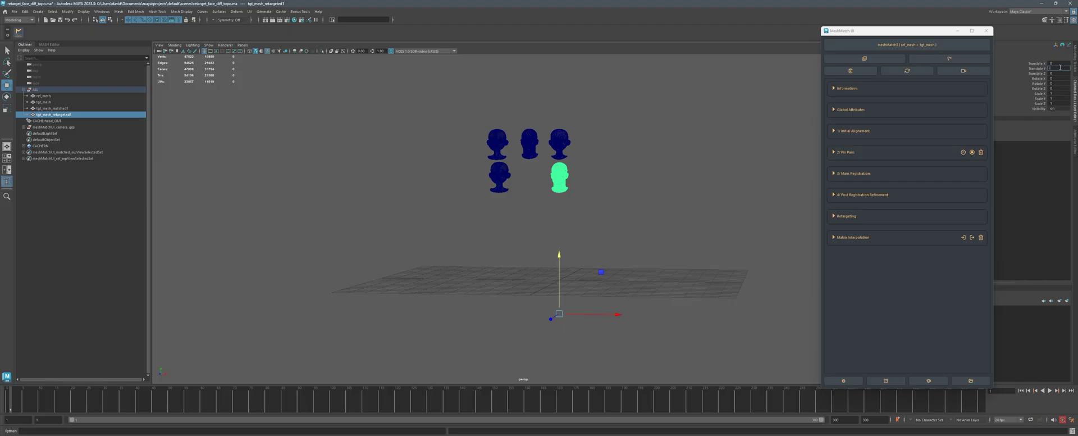
text(-2)
key(Return)
Shift the retargeted head sideways next to the cached head, setting its Translate X to -2.
drag(579, 306, 558, 309)
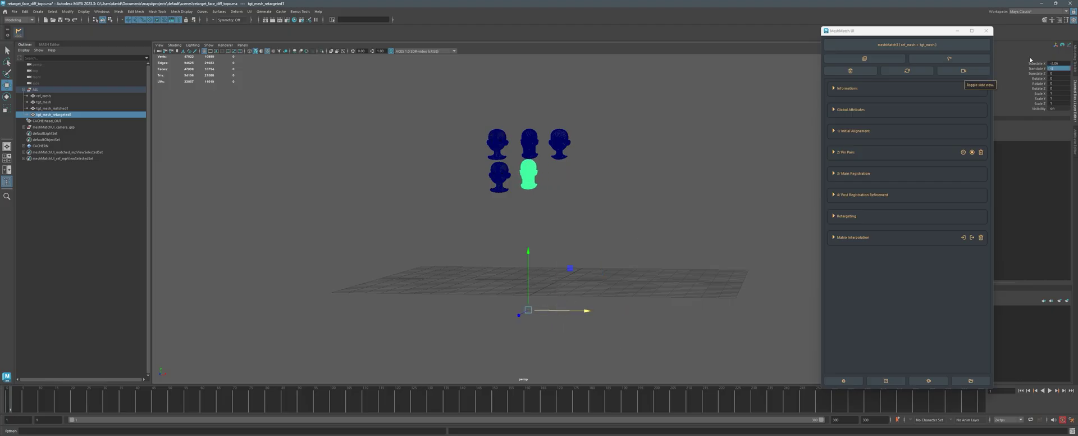
double_click(1053, 63)
text(-2)
key(Return)
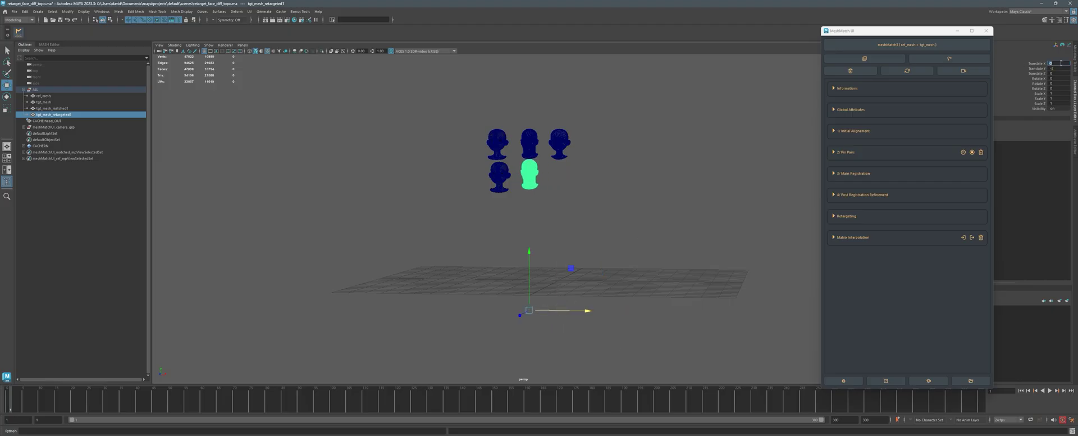
Nudge the retargeted head slightly downward to line it up beside the cached head, and clear the selection.
scroll(534, 204, up, 5)
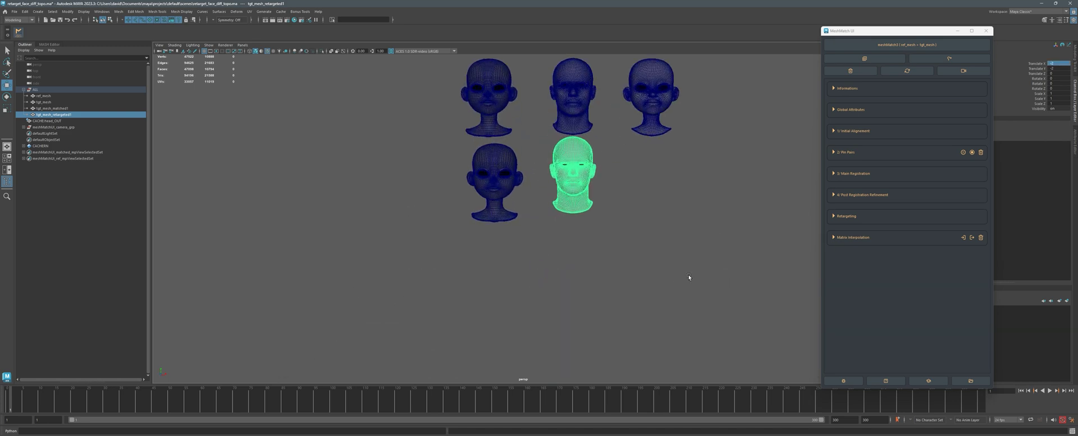
scroll(616, 204, down, 5)
drag(542, 247, 542, 254)
click(571, 212)
Play the facial animation with the cached and retargeted heads framed side by side from the front.
scroll(602, 284, up, 8)
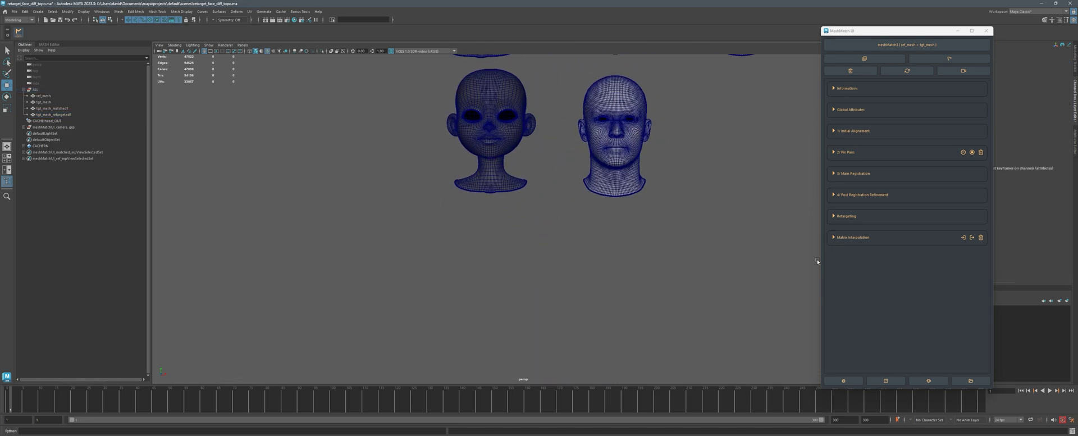
alt+right_drag(692, 280, 688, 283)
alt+middle_drag(688, 283, 715, 262)
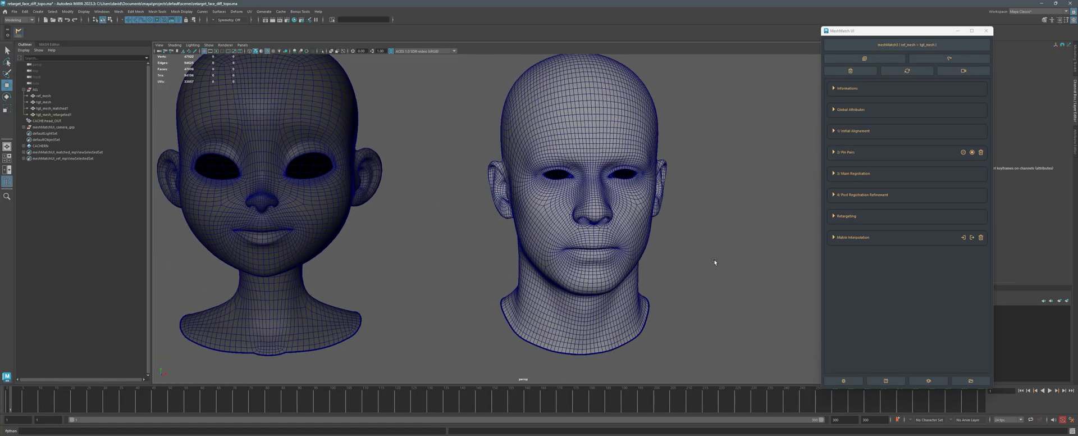
alt+right_drag(715, 263, 699, 245)
alt+middle_drag(699, 244, 729, 229)
key(alt+v)
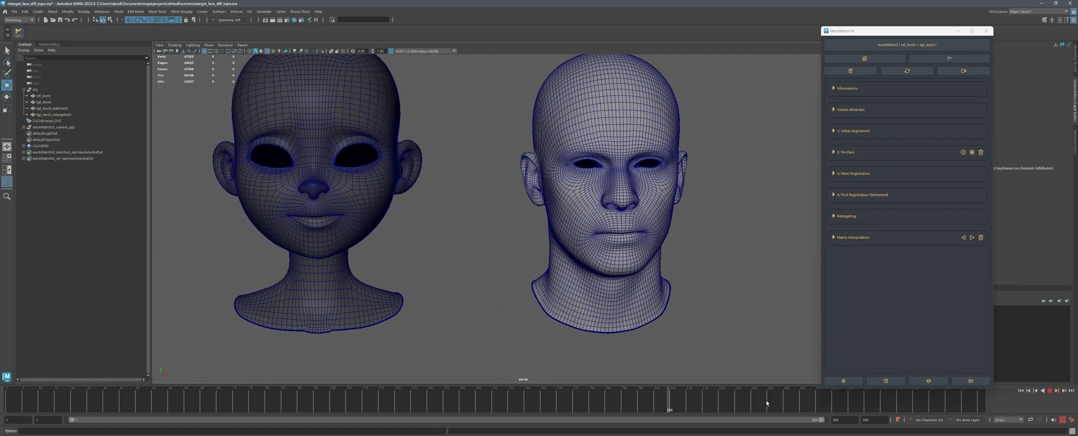
click(679, 403)
Review the animation on the cached and retargeted heads from a three-quarter view, moving through the timeline.
alt+middle_drag(616, 313, 673, 333)
alt+drag(673, 333, 623, 337)
mouse_move(670, 406)
mouse_down()
mouse_move(119, 396)
mouse_move(239, 399)
mouse_up()
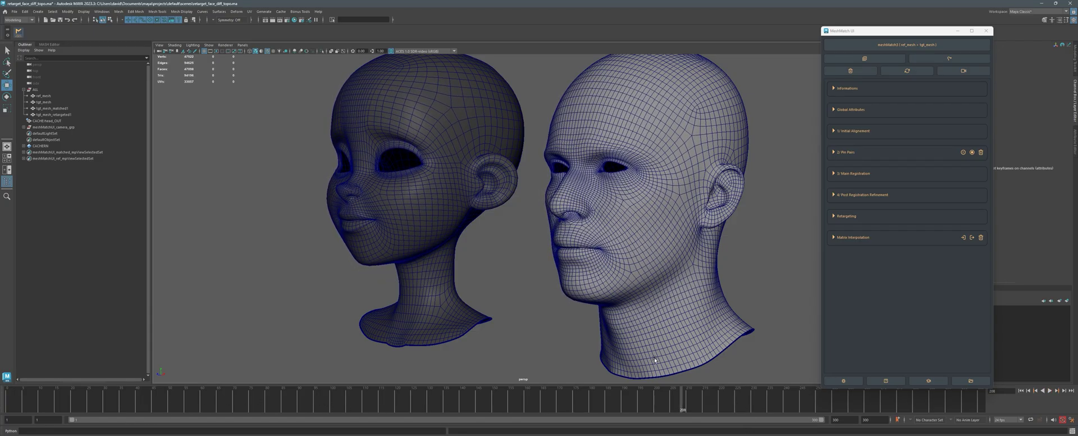
key(Escape)
Compare all five heads from the front, highlighting the reference head, the matched head and the target head.
mouse_move(595, 326)
alt+mouse_down()
mouse_move(581, 211)
mouse_move(591, 235)
mouse_move(625, 225)
alt+mouse_up()
alt+middle_drag(626, 225, 595, 291)
alt+right_drag(595, 291, 493, 242)
alt+middle_drag(684, 198, 672, 232)
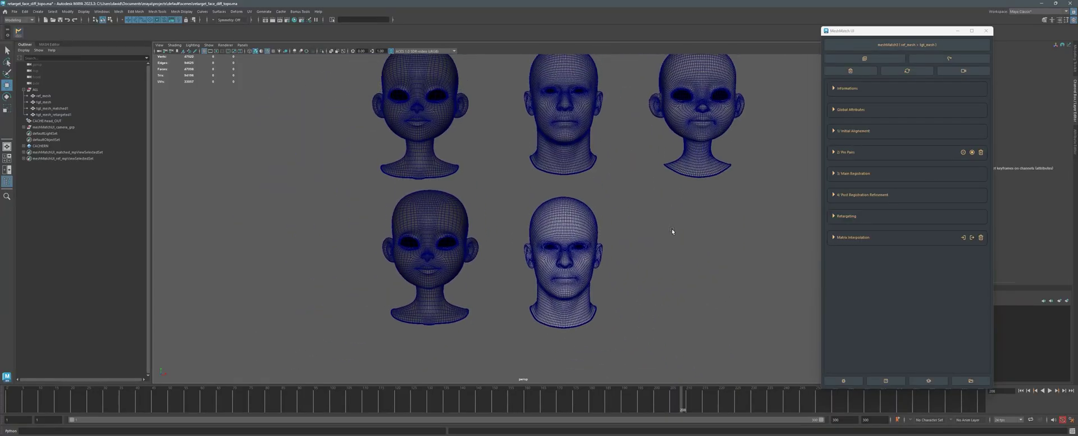
alt+right_drag(672, 231, 578, 188)
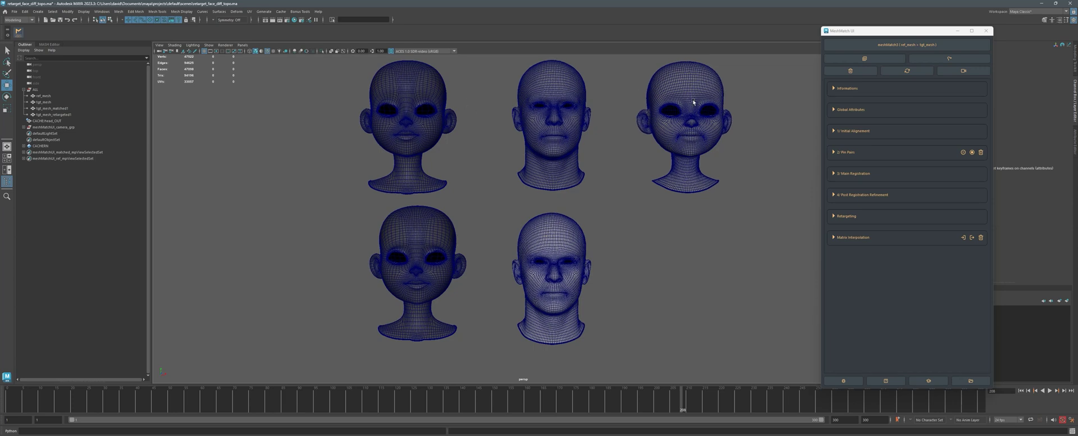
click(416, 83)
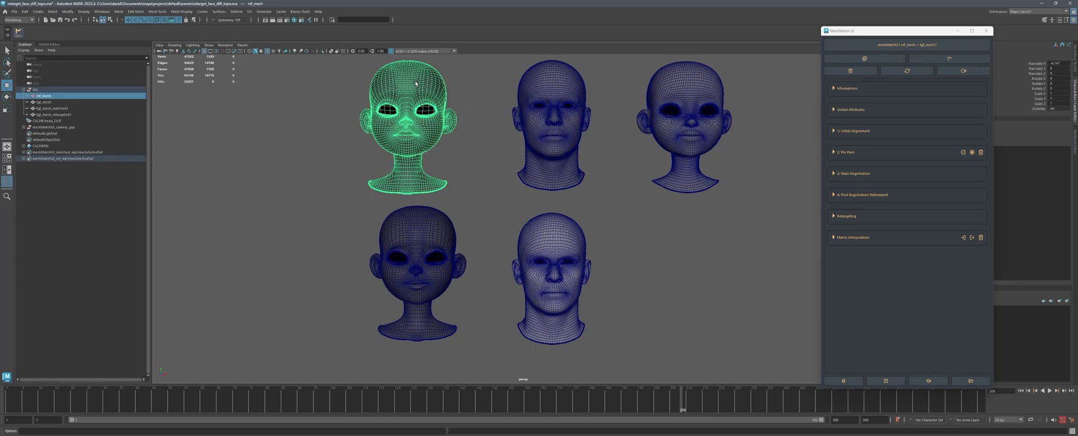
click(674, 75)
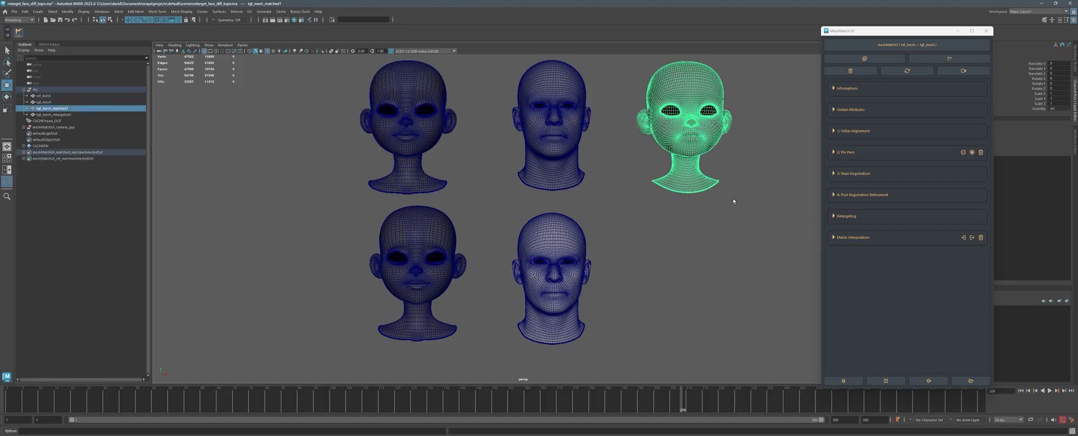
click(579, 129)
click(573, 133)
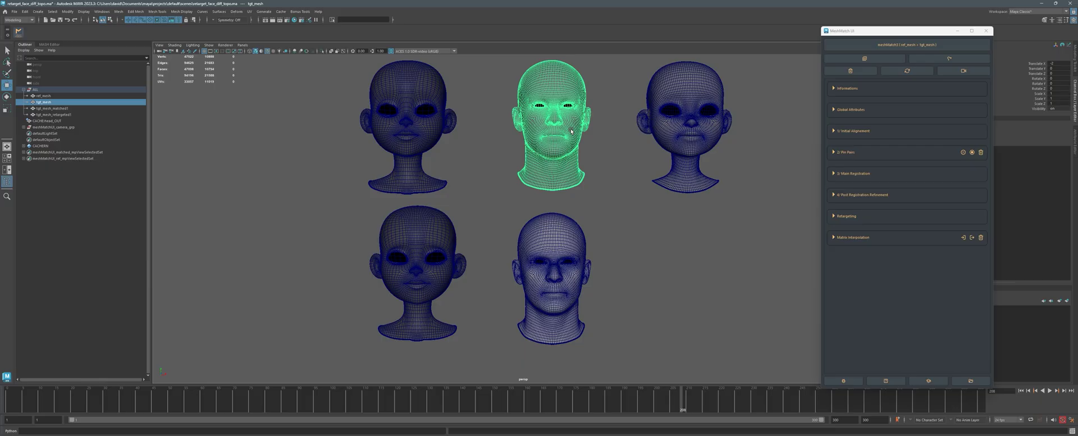
click(610, 155)
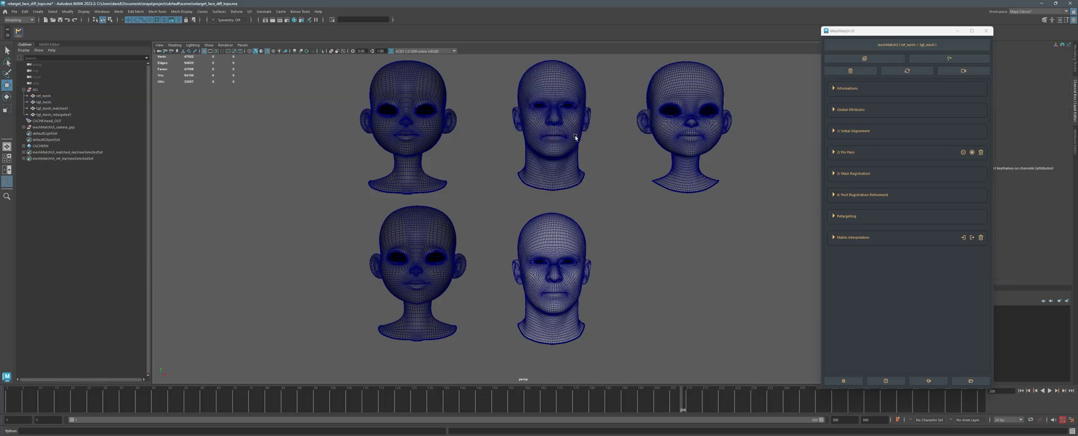
click(574, 137)
click(665, 135)
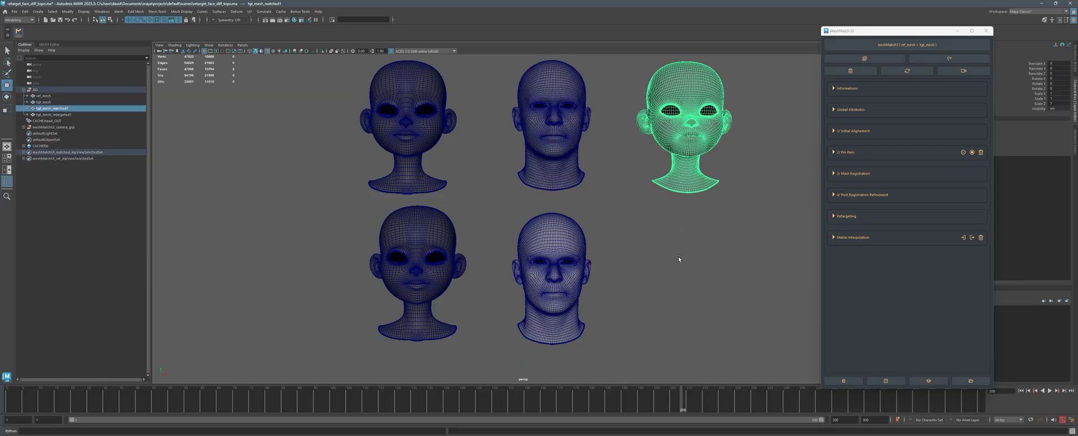
Examine the cached and retargeted heads up close from the front, highlighting each of them.
click(566, 247)
alt+middle_drag(644, 267, 699, 206)
scroll(661, 252, up, 5)
click(712, 272)
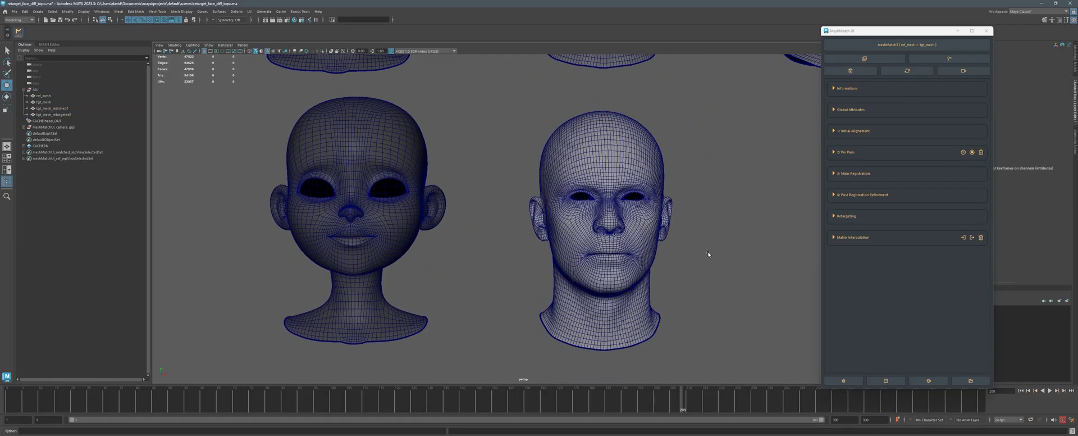
alt+drag(708, 254, 707, 255)
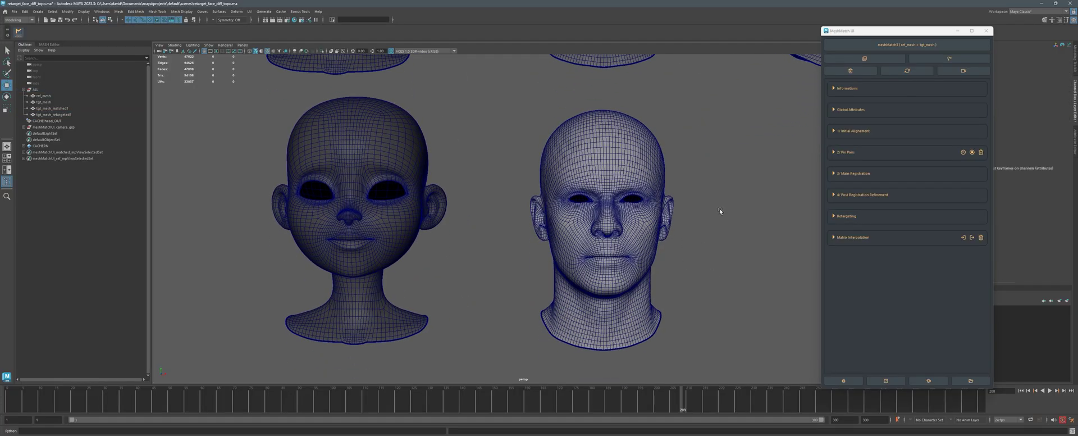
alt+drag(721, 211, 722, 218)
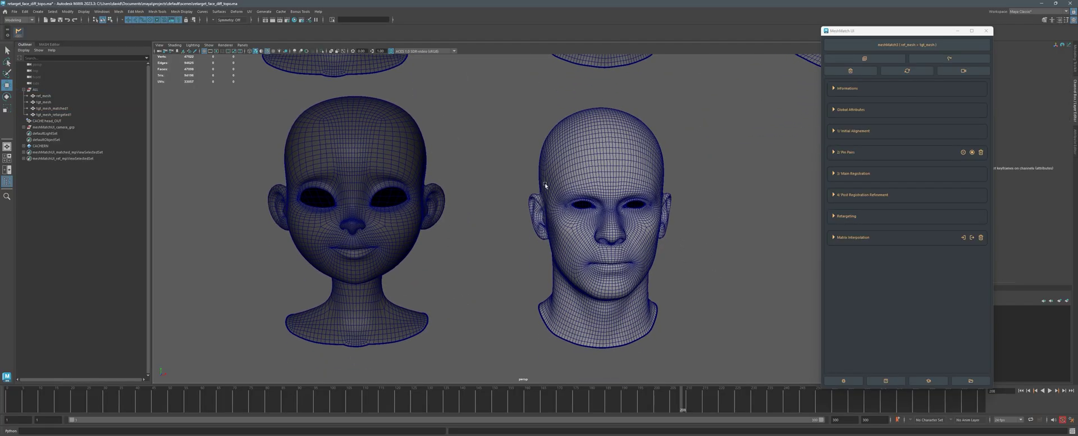
click(371, 132)
alt+drag(470, 216, 486, 224)
click(610, 147)
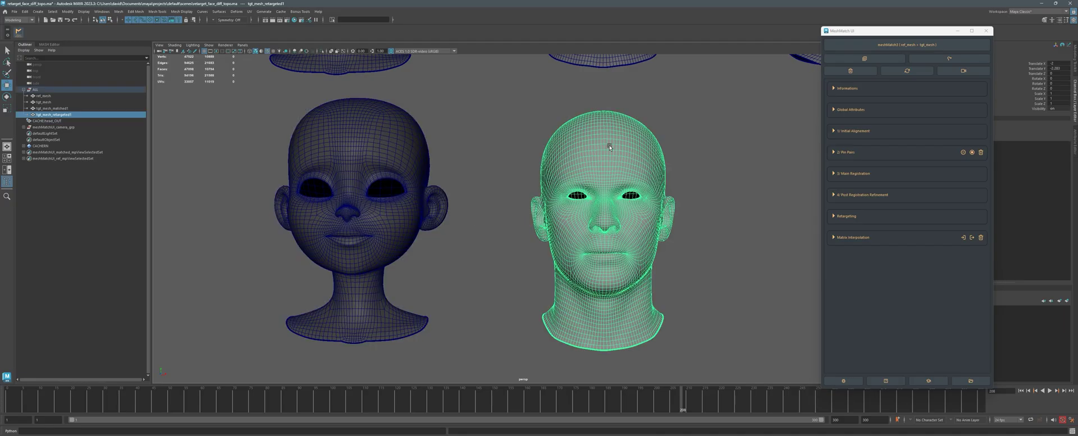
Examine the face contours of the cached and retargeted heads from below, comparing the cheeks and jaw.
alt+drag(610, 147, 534, 177)
click(532, 137)
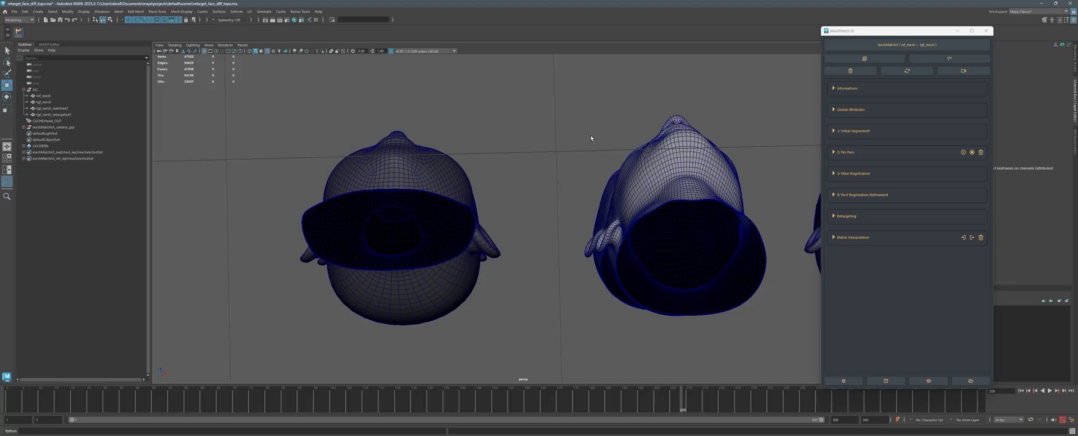
alt+drag(591, 137, 564, 155)
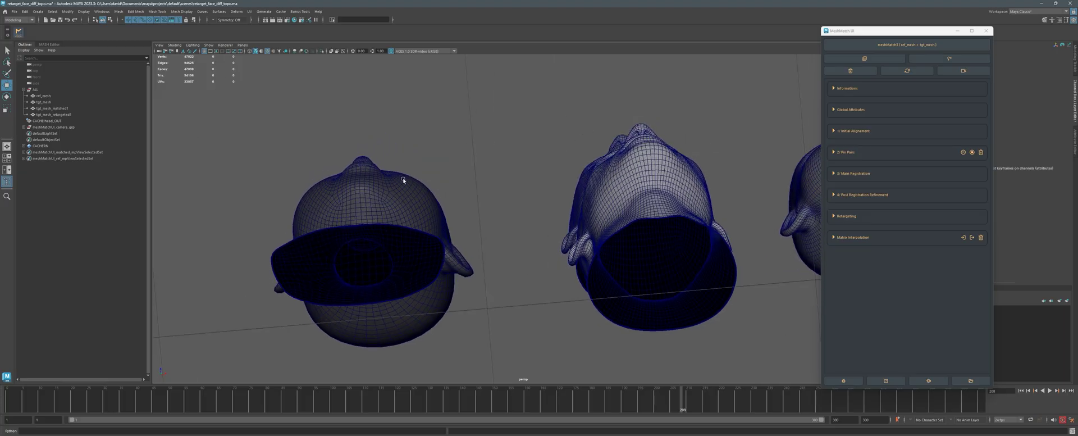
alt+drag(403, 179, 435, 195)
alt+drag(419, 166, 495, 176)
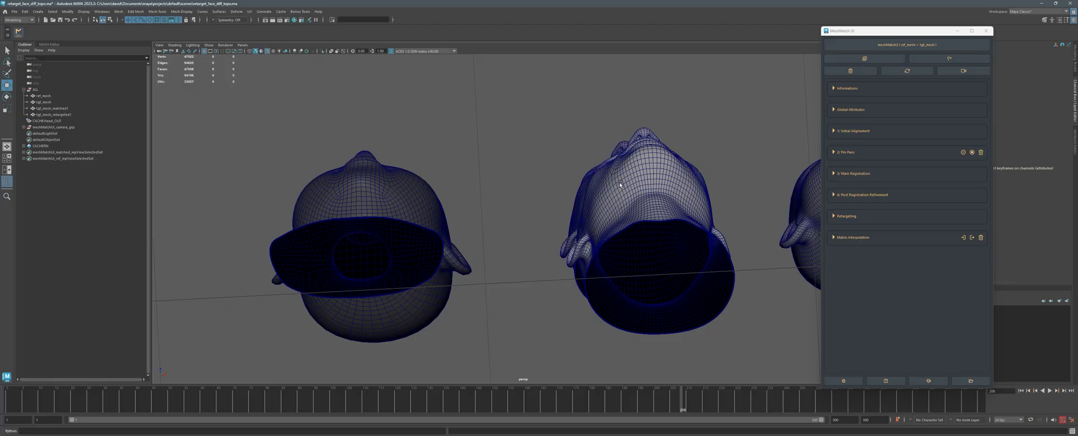
alt+drag(620, 184, 618, 194)
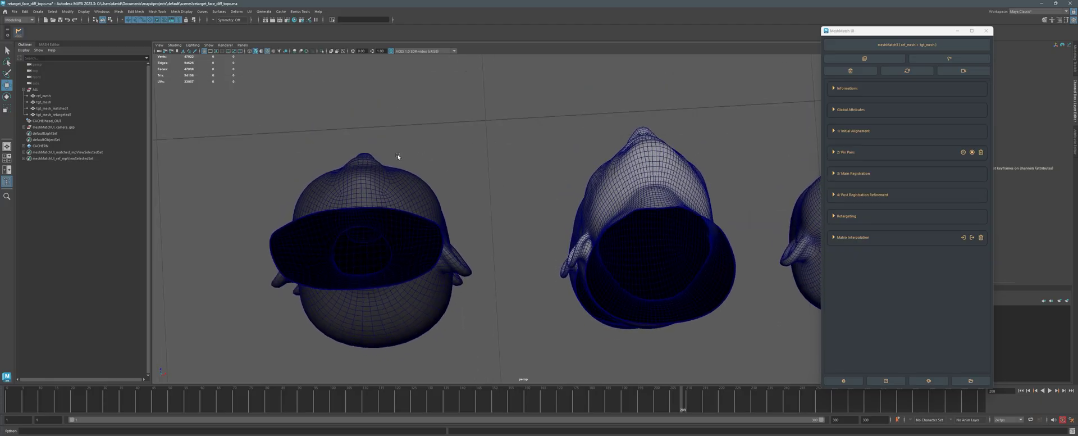
mouse_move(398, 156)
alt+mouse_down()
mouse_move(455, 209)
mouse_move(458, 199)
mouse_move(395, 165)
alt+mouse_up()
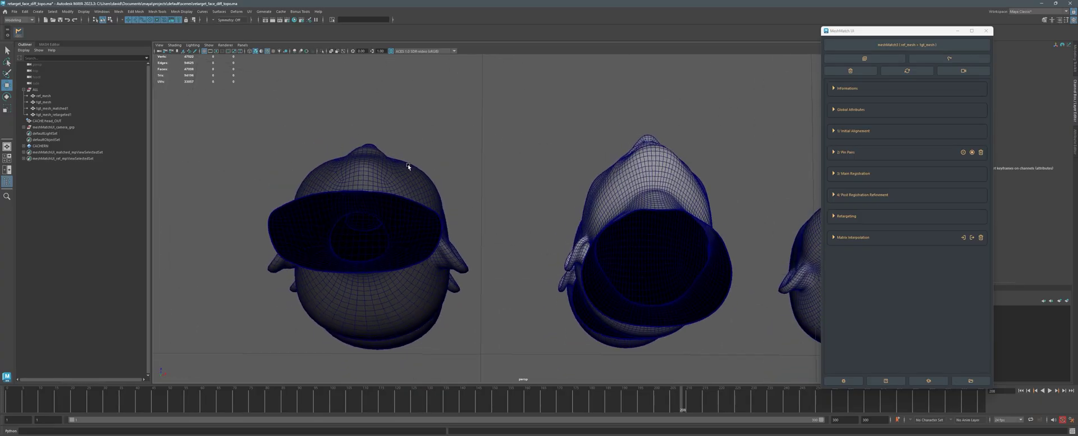
alt+drag(660, 151, 660, 155)
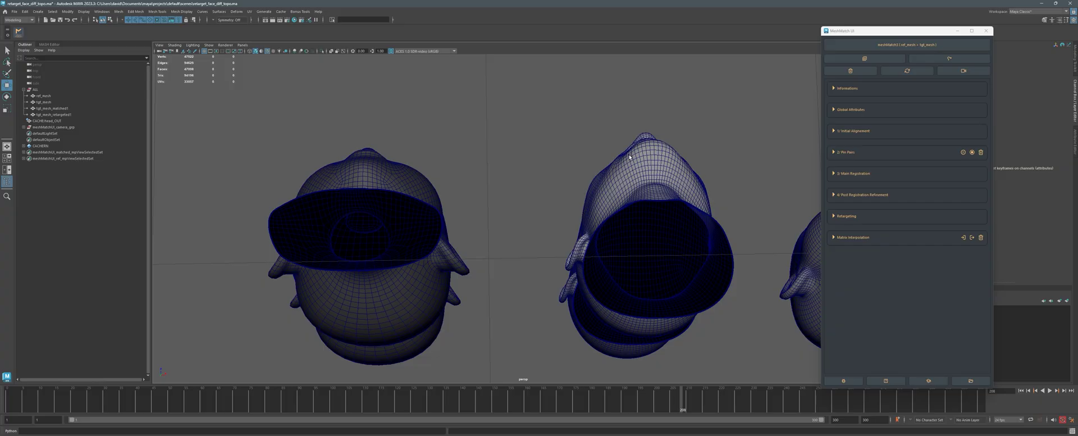
alt+drag(629, 152, 626, 164)
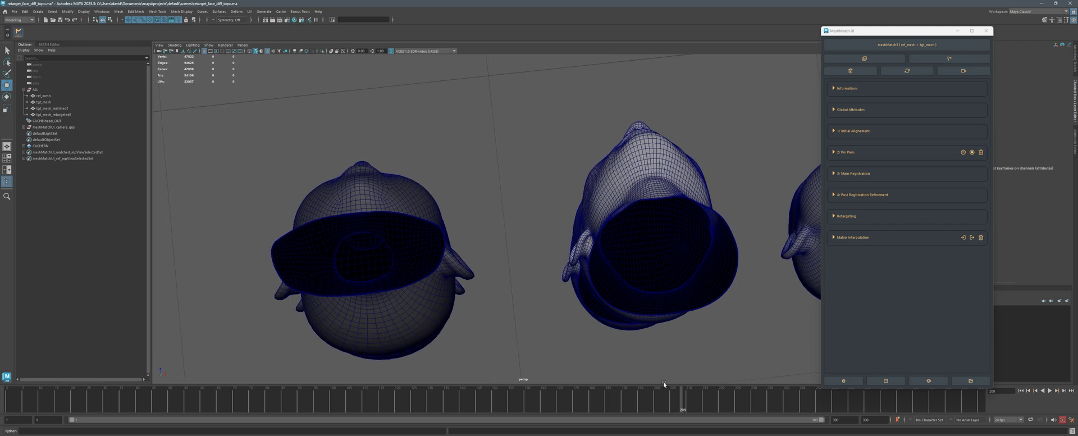
Play the animation seen from below and inspect the retargeted head at a later frame, highlighting it.
key(alt+v)
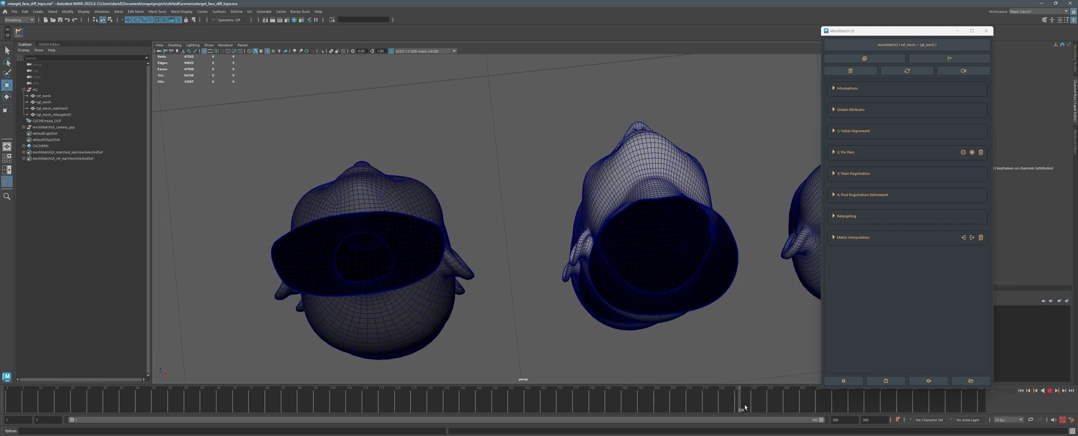
key(alt+v)
click(617, 152)
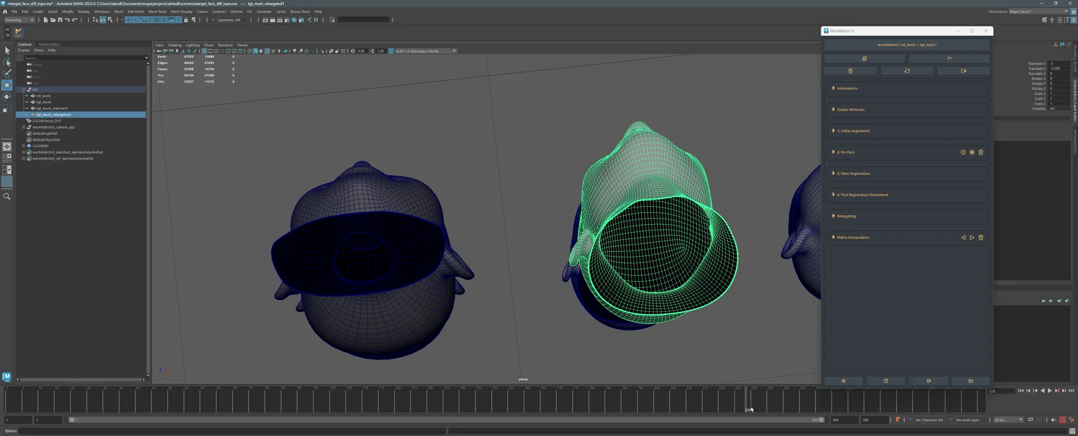
mouse_move(751, 409)
mouse_down()
mouse_move(720, 409)
mouse_move(776, 414)
mouse_move(747, 412)
mouse_up()
alt+drag(637, 237, 705, 209)
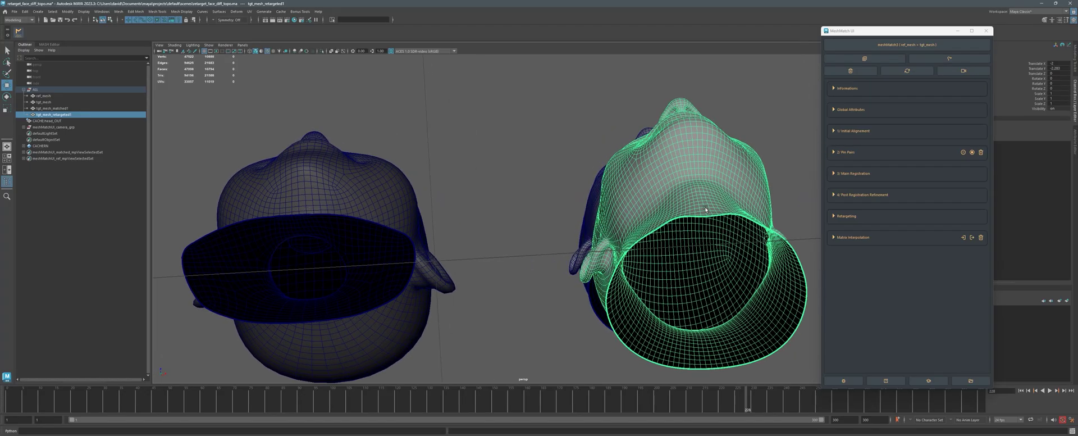
alt+middle_drag(705, 209, 665, 220)
click(506, 75)
alt+drag(567, 157, 566, 210)
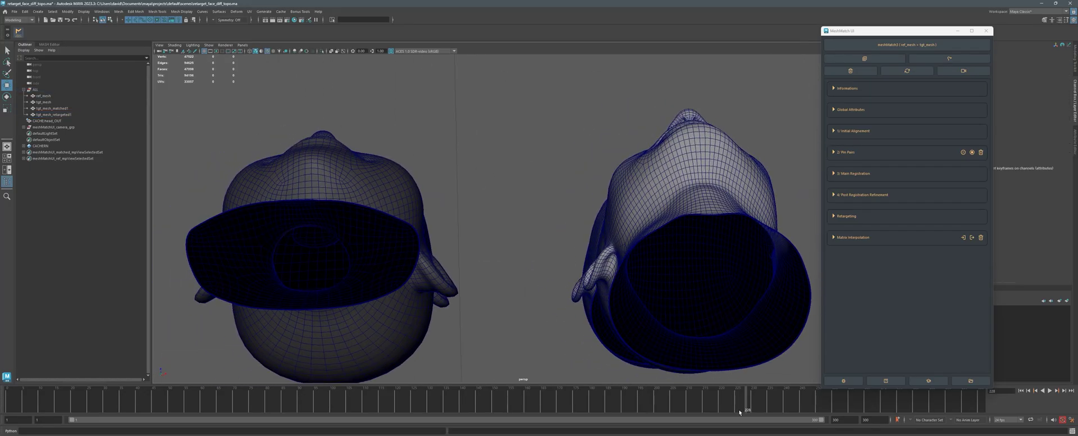
Scrub to the smiling expression and compare it on the cached and retargeted heads from different angles.
mouse_move(739, 411)
mouse_down()
mouse_move(725, 411)
mouse_move(820, 418)
mouse_move(697, 418)
mouse_move(812, 418)
mouse_up()
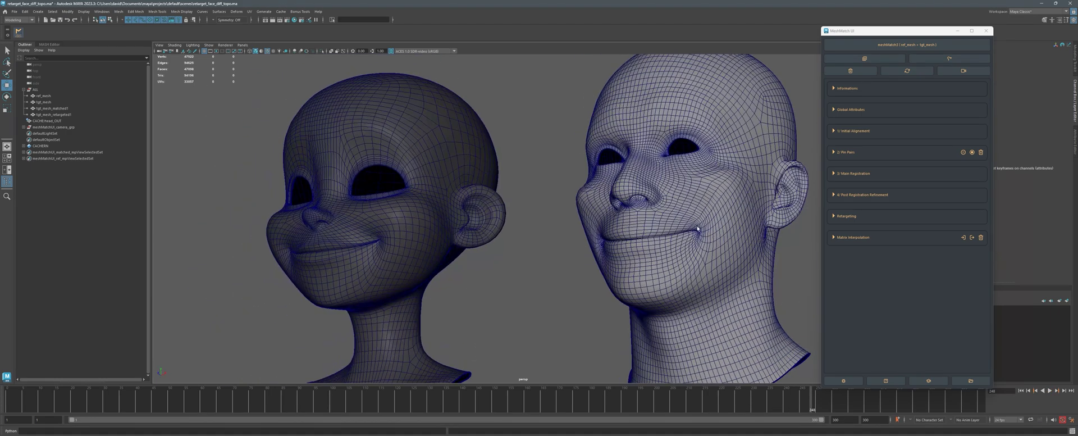
scroll(698, 229, down, 3)
alt+drag(697, 229, 765, 240)
drag(785, 402, 777, 403)
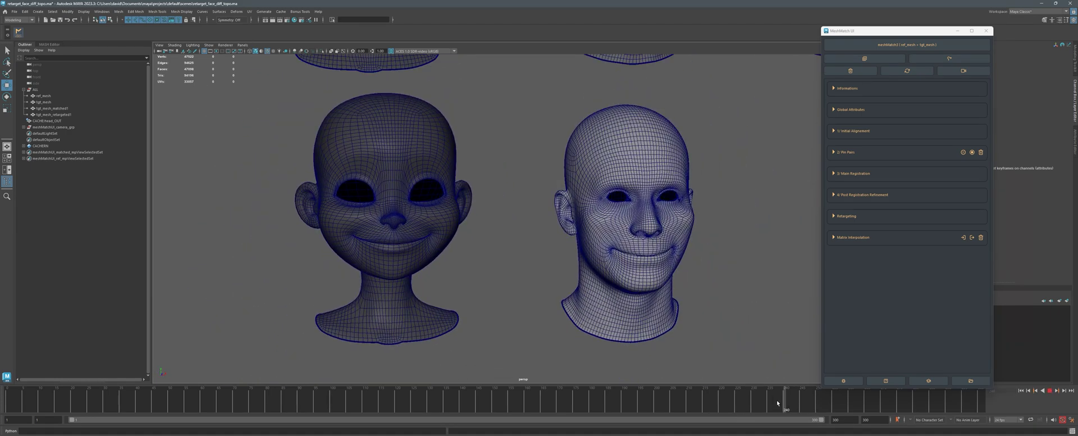
Scrub to the frowning expression and compare it on the cached and retargeted heads from the front, highlighting each of them.
alt+drag(756, 338, 767, 362)
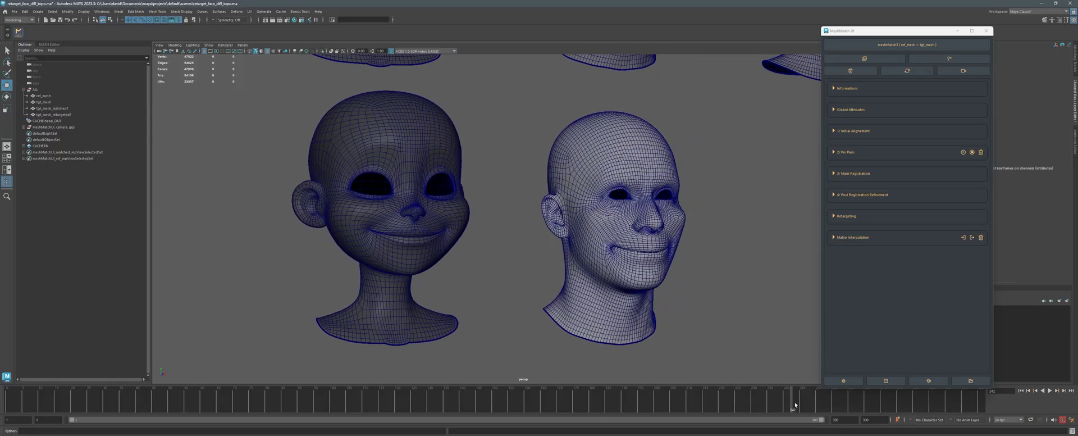
mouse_move(794, 404)
mouse_down()
mouse_move(805, 408)
mouse_move(199, 377)
mouse_move(241, 396)
mouse_move(382, 405)
mouse_move(50, 404)
mouse_move(444, 426)
mouse_move(337, 412)
mouse_up()
alt+drag(668, 321, 600, 306)
alt+right_drag(600, 306, 651, 292)
alt+middle_drag(651, 292, 588, 288)
alt+right_drag(588, 287, 611, 287)
alt+drag(610, 284, 512, 242)
click(361, 203)
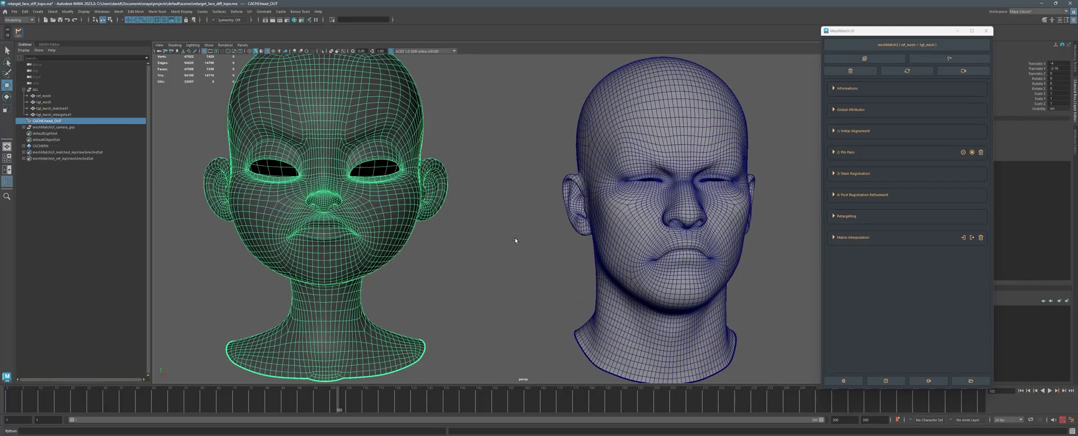
click(714, 235)
mouse_move(780, 262)
alt+mouse_down()
mouse_move(745, 265)
mouse_move(774, 266)
alt+mouse_up()
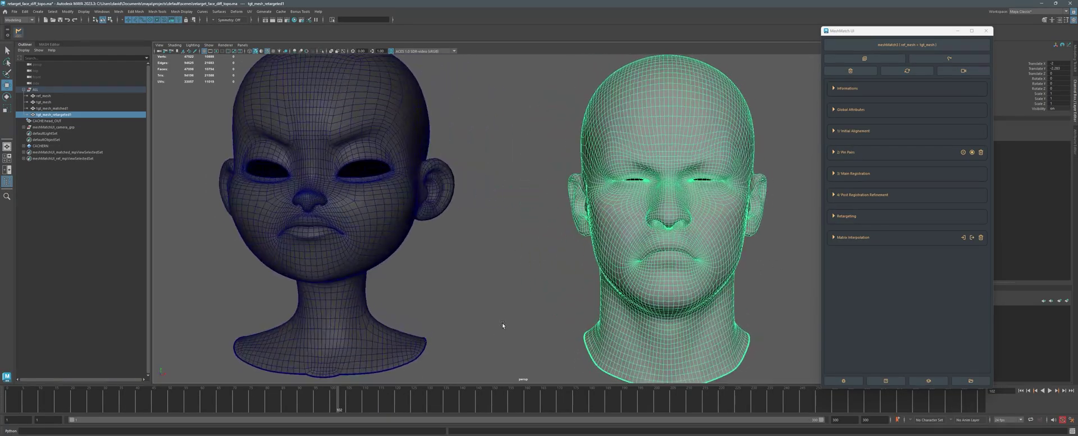
Clear the selection and play the animation from the front to compare both heads, jumping between different parts of the timeline.
click(502, 323)
key(alt+v)
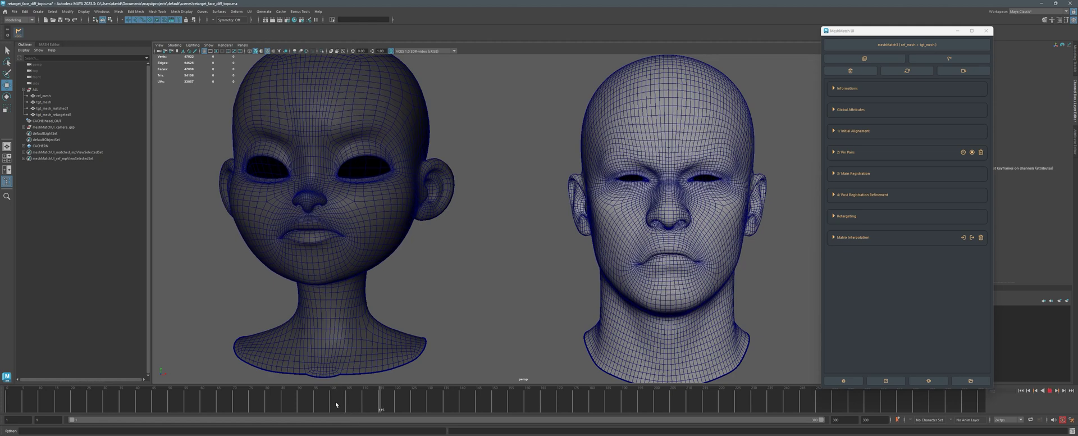
click(248, 397)
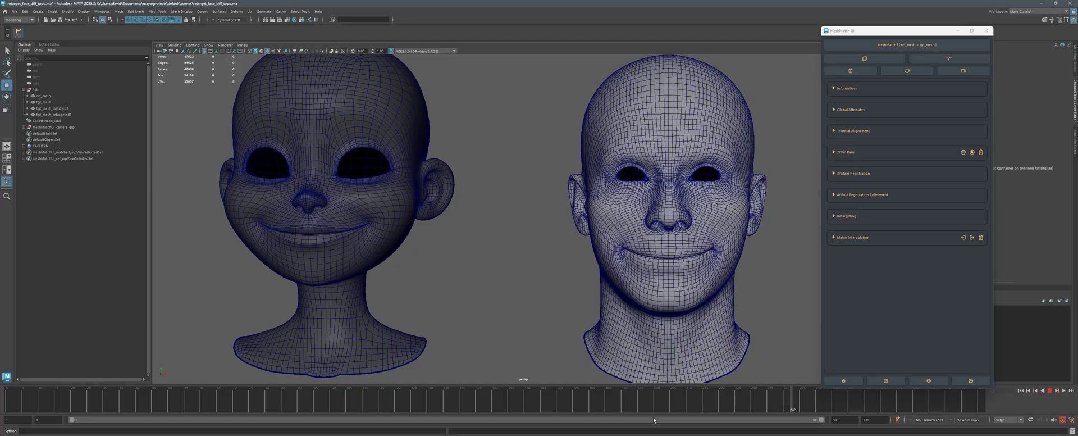
click(354, 400)
key(Escape)
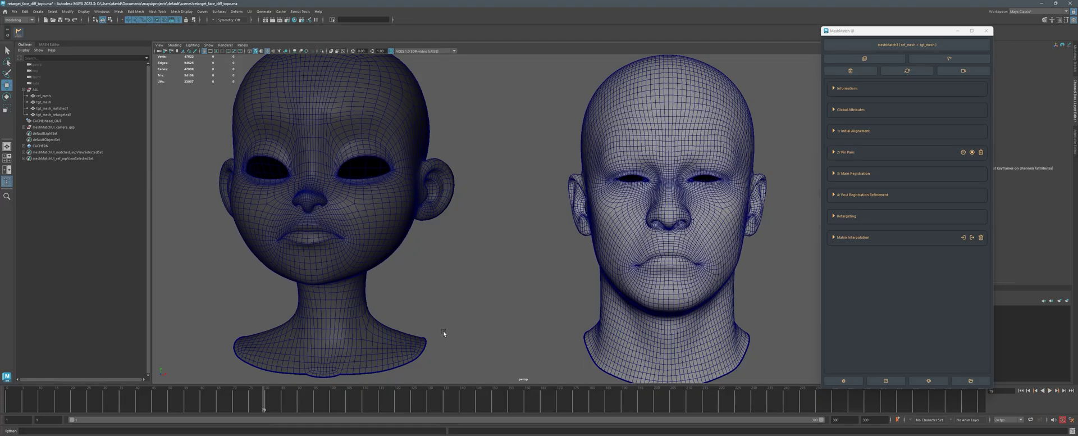
Play the frowning part of the animation and compare the two heads from both three-quarter sides.
alt+drag(426, 321, 508, 323)
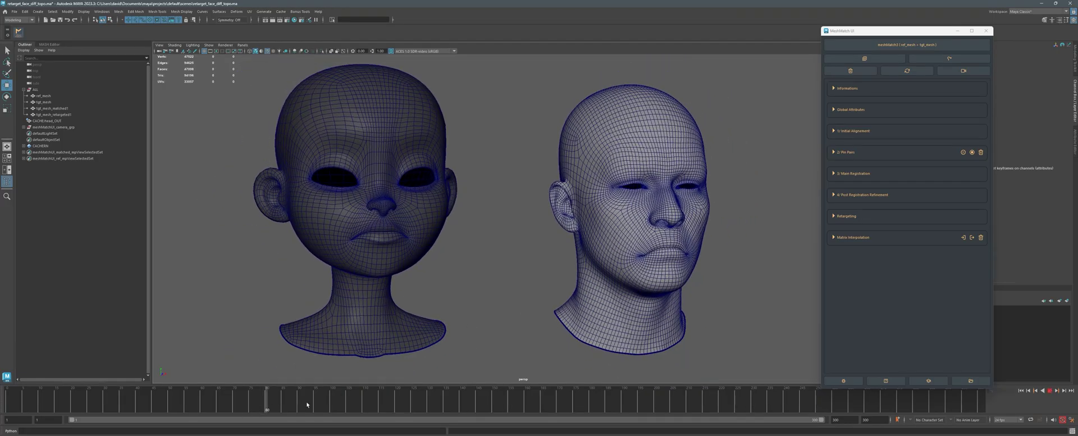
drag(306, 404, 323, 404)
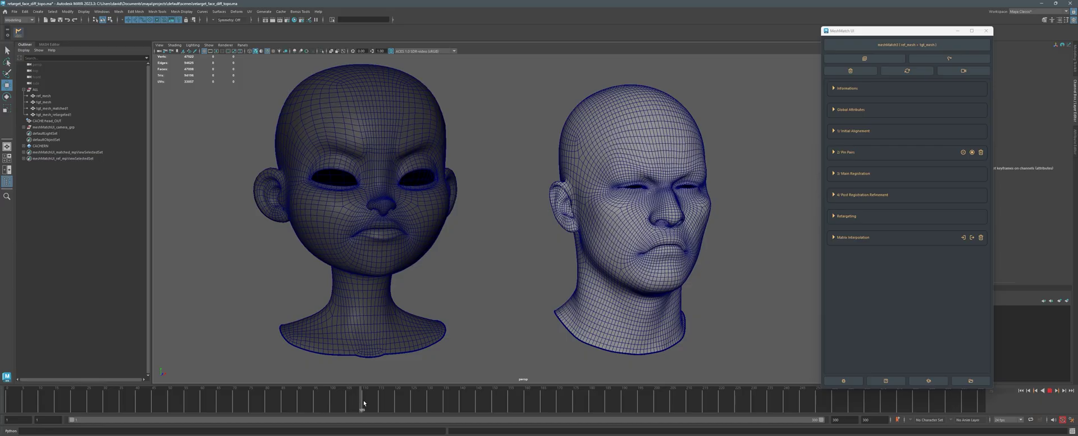
key(Escape)
alt+drag(508, 277, 460, 276)
alt+drag(494, 249, 544, 278)
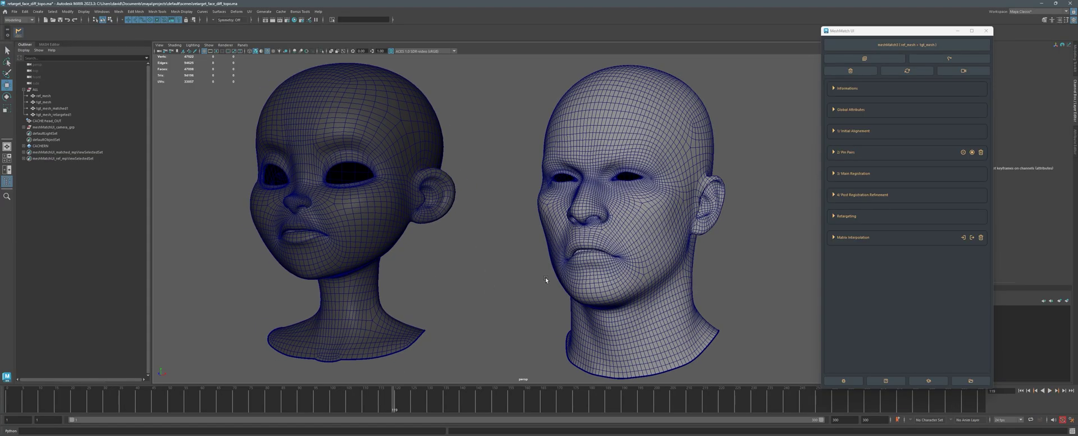
Expand the Retargeting settings and review the Retarget To choices, keeping Original.
click(848, 217)
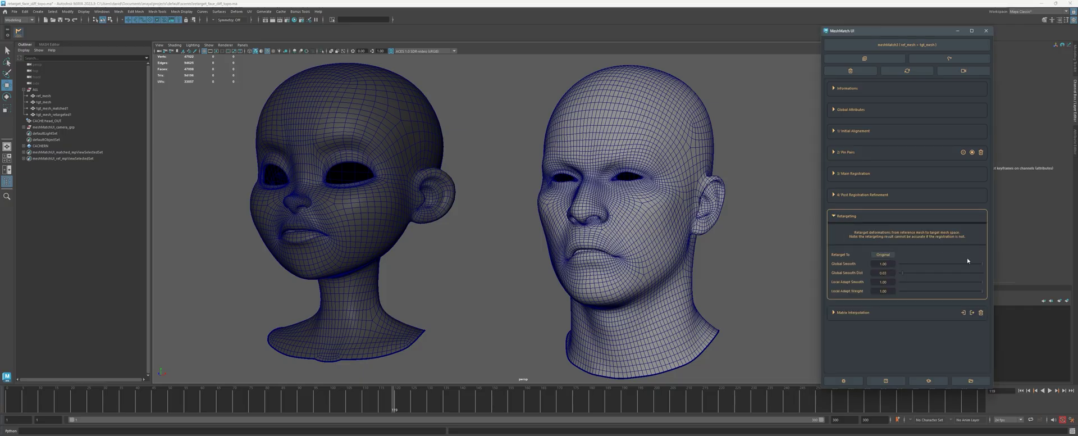
alt+drag(764, 251, 746, 250)
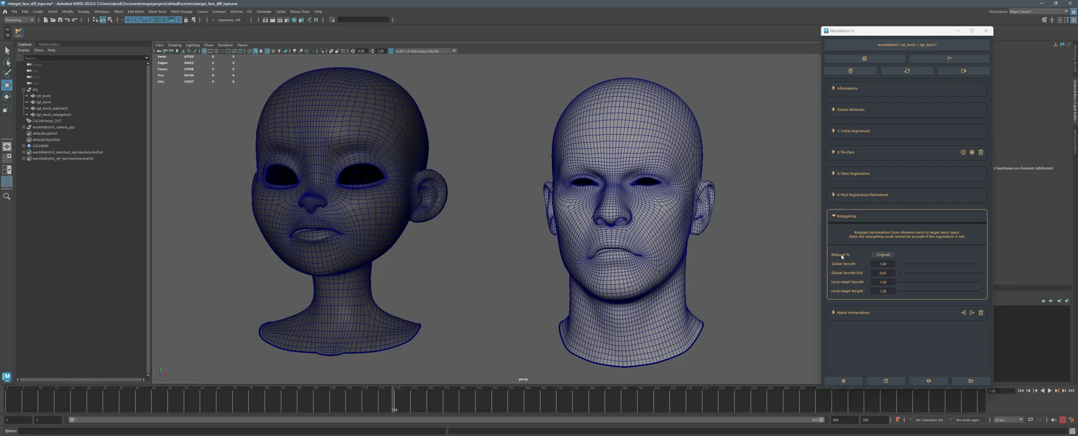
click(883, 254)
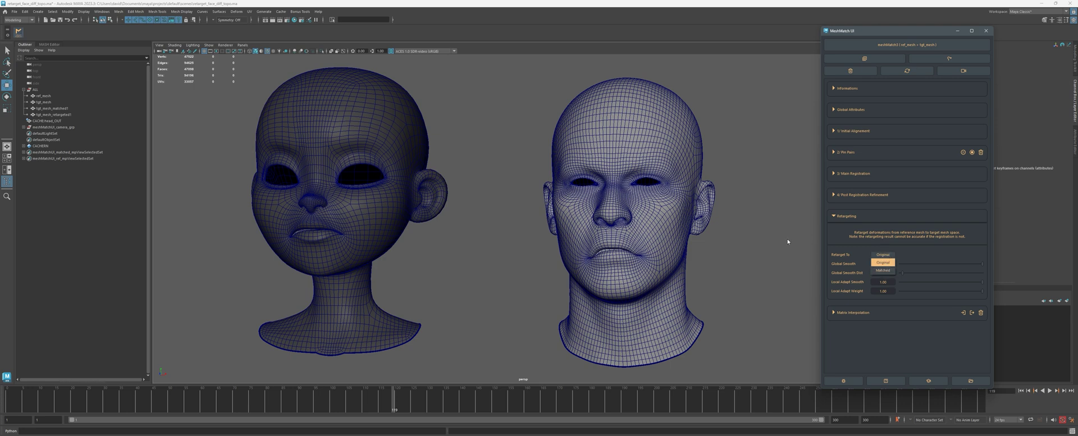
click(882, 262)
Examine the original target head and the matched head in the upper row, highlighting each of them.
scroll(603, 217, down, 5)
alt+middle_drag(603, 217, 601, 263)
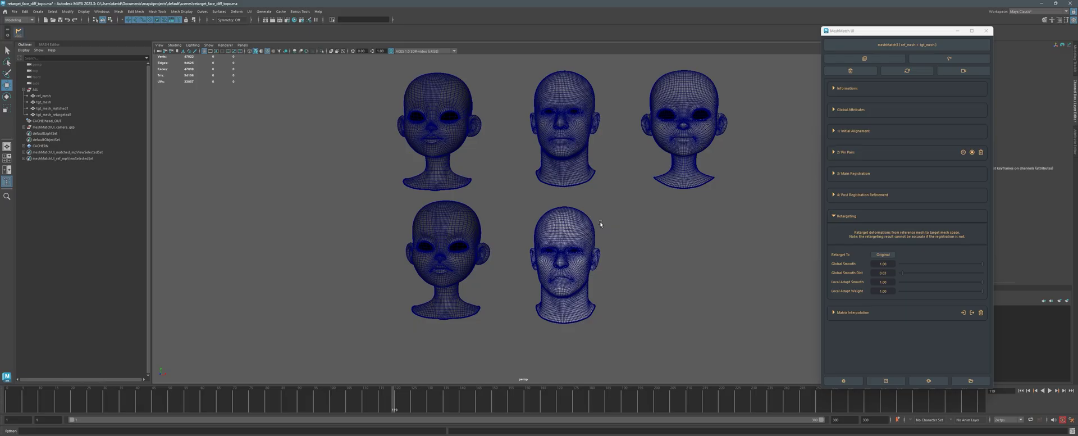
click(580, 153)
scroll(592, 229, up, 2)
scroll(592, 229, up, 3)
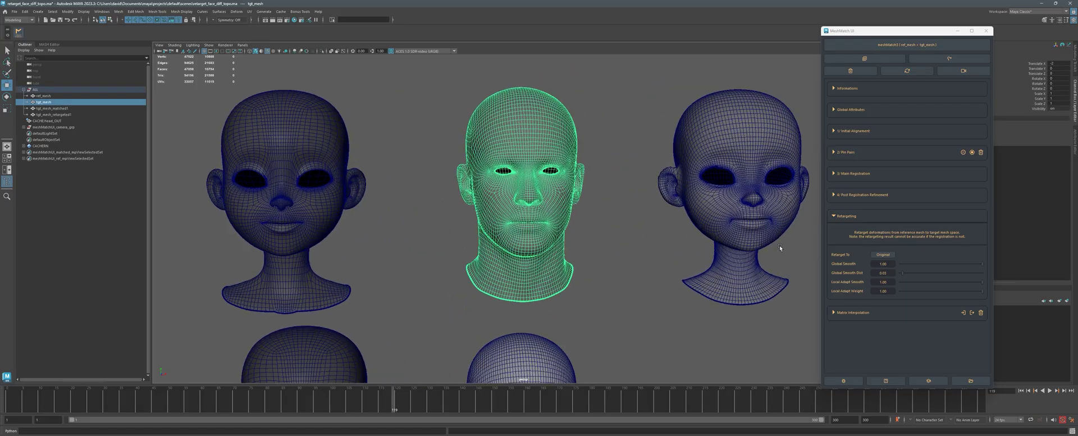
click(577, 198)
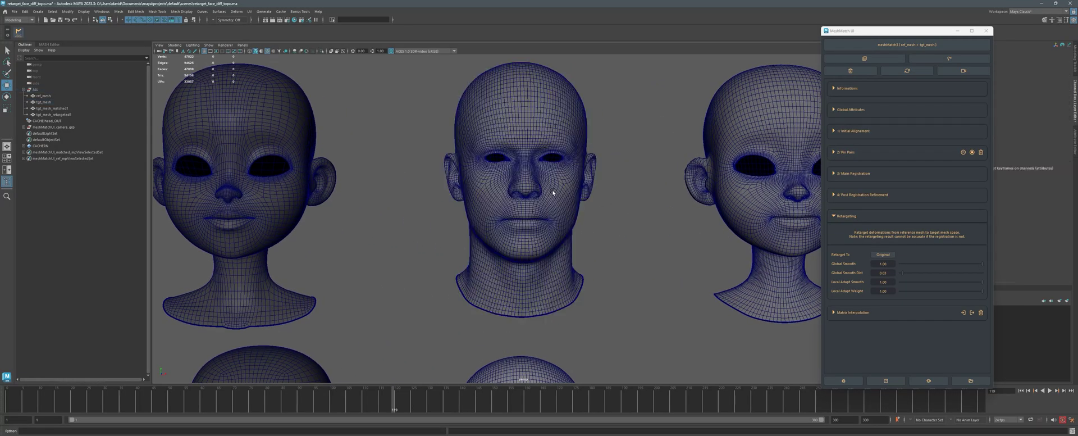
click(552, 192)
click(611, 220)
alt+middle_drag(622, 202, 524, 191)
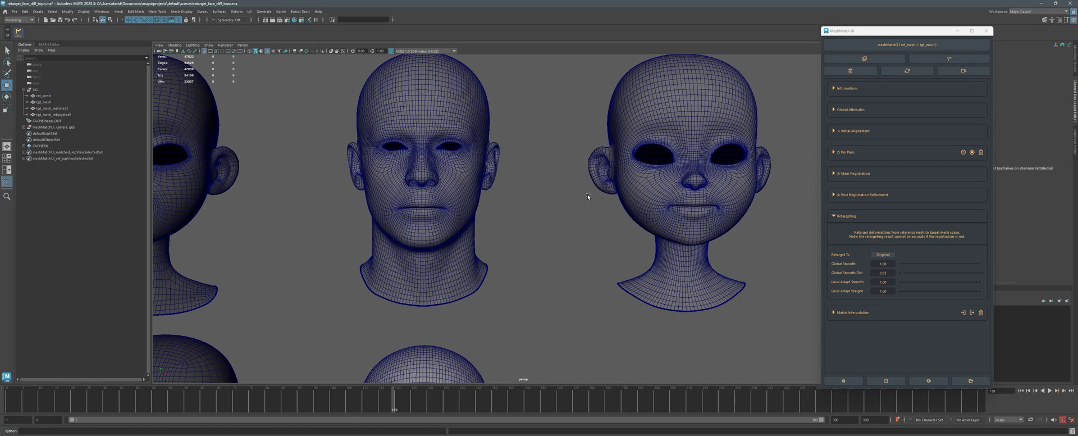
click(659, 189)
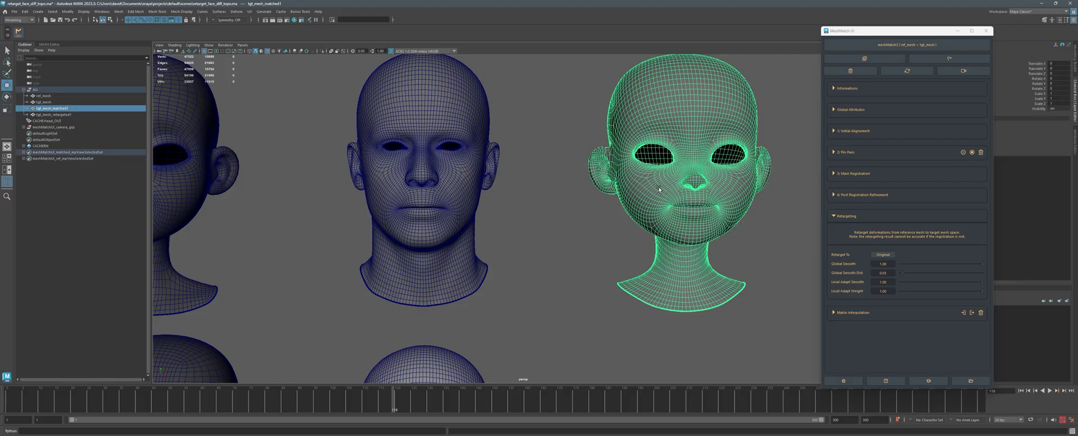
Bring both rows of heads into view and highlight the cached head, the retargeted head and the original target head.
scroll(617, 216, down, 3)
click(553, 236)
alt+middle_drag(553, 235, 603, 191)
mouse_move(609, 252)
alt+mouse_down()
mouse_move(605, 241)
mouse_move(590, 251)
alt+mouse_up()
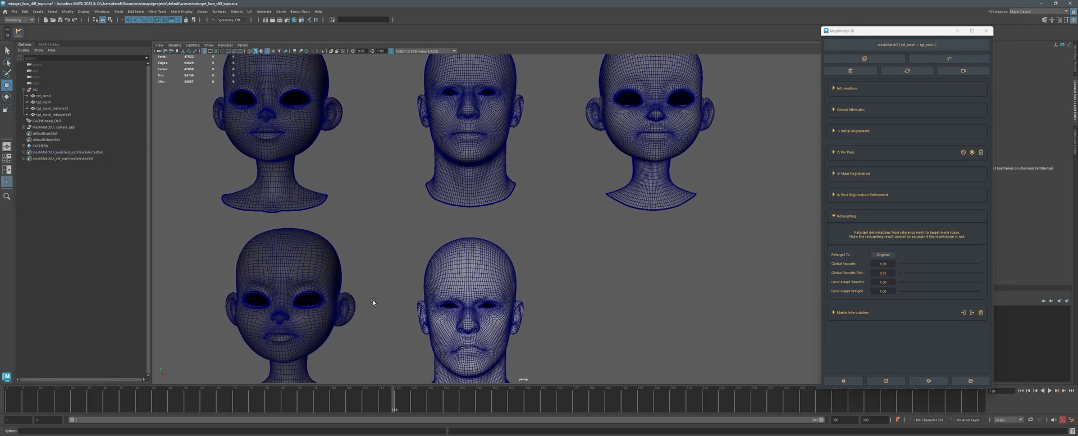
click(315, 264)
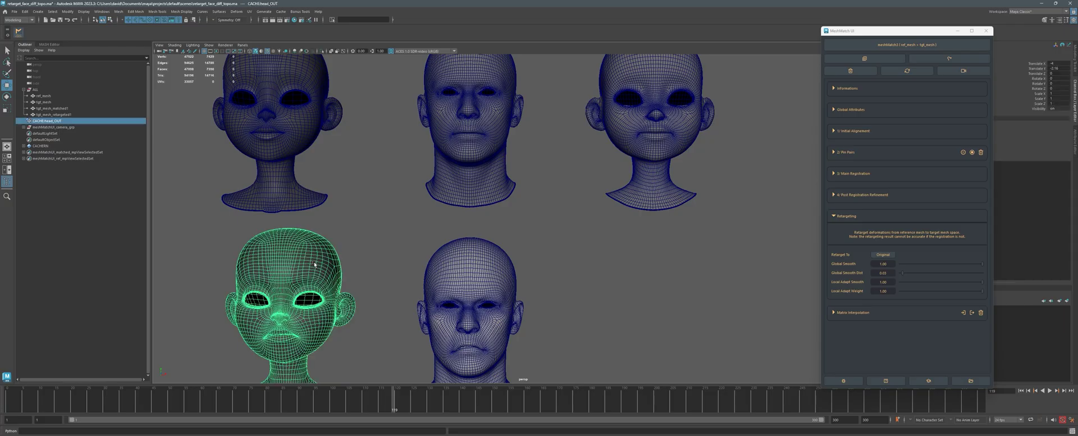
click(482, 262)
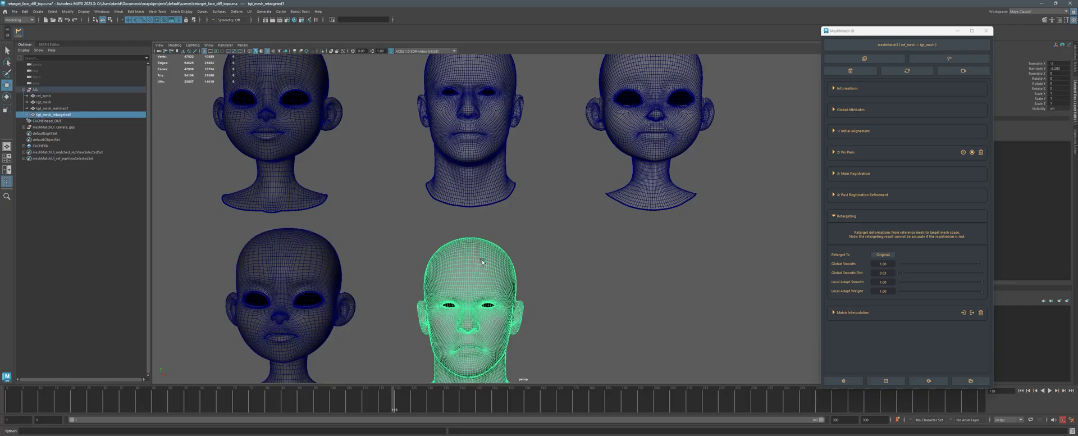
click(473, 172)
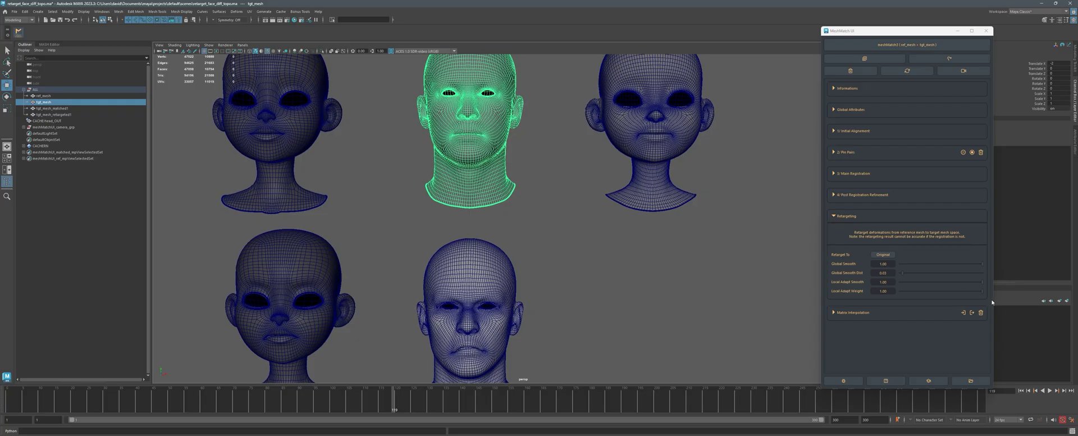
Set Retarget To to Matched in the Retargeting settings and clear the selection to view the retargeted head.
click(892, 256)
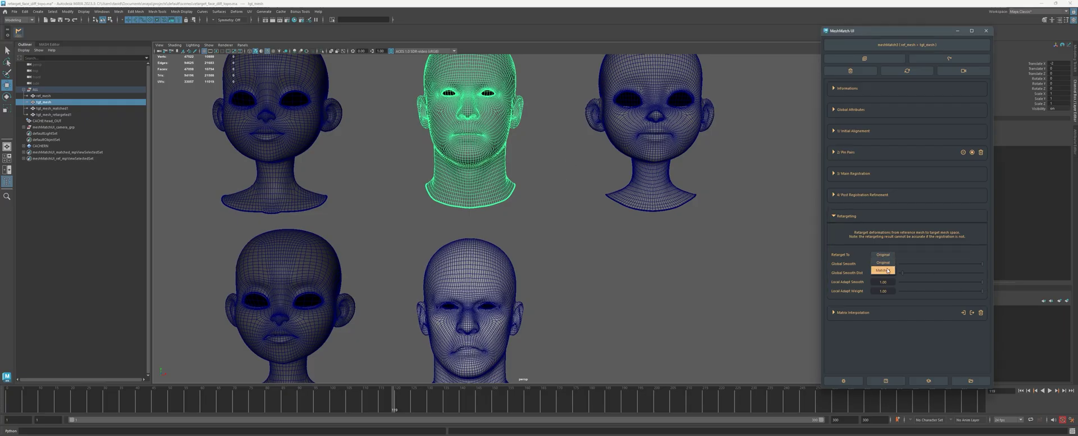
click(887, 270)
scroll(691, 218, up, 2)
click(690, 217)
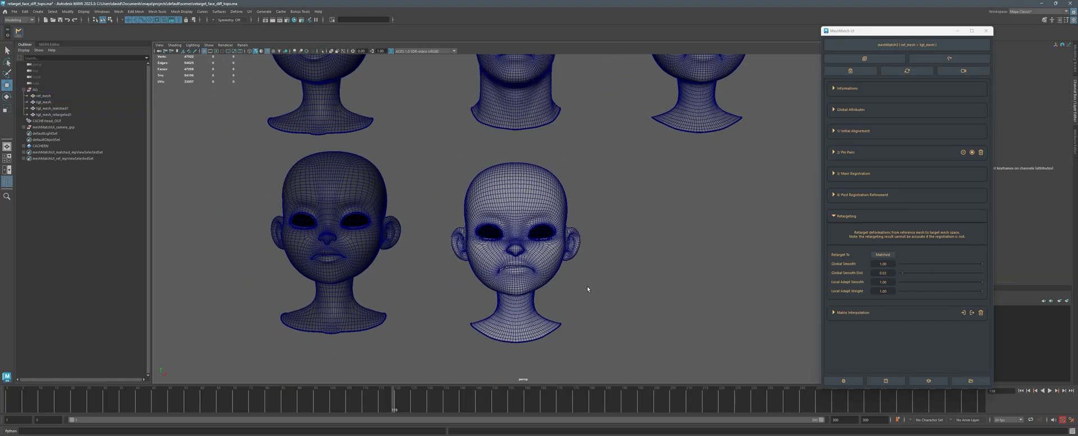
scroll(321, 129, up, 3)
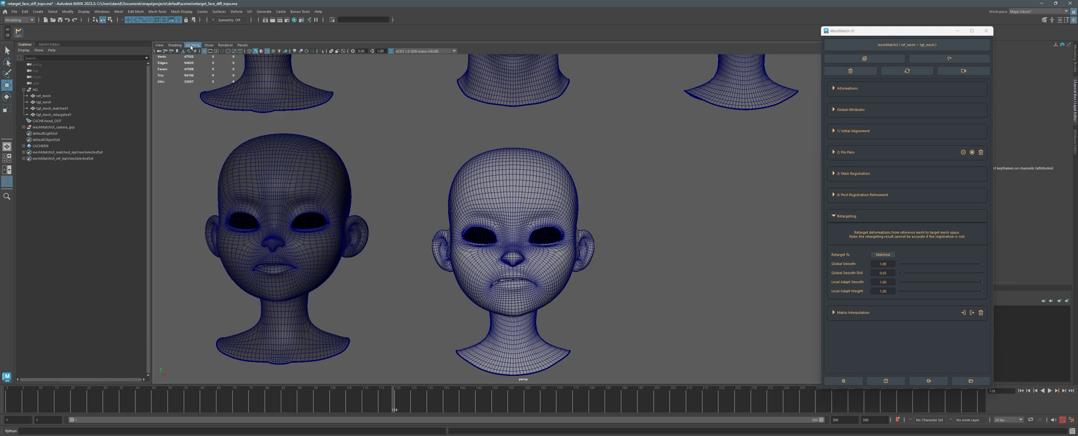
Turn off Wireframe on Shaded for the viewport so the heads are shown with smooth shading only.
click(209, 46)
mouse_move(175, 45)
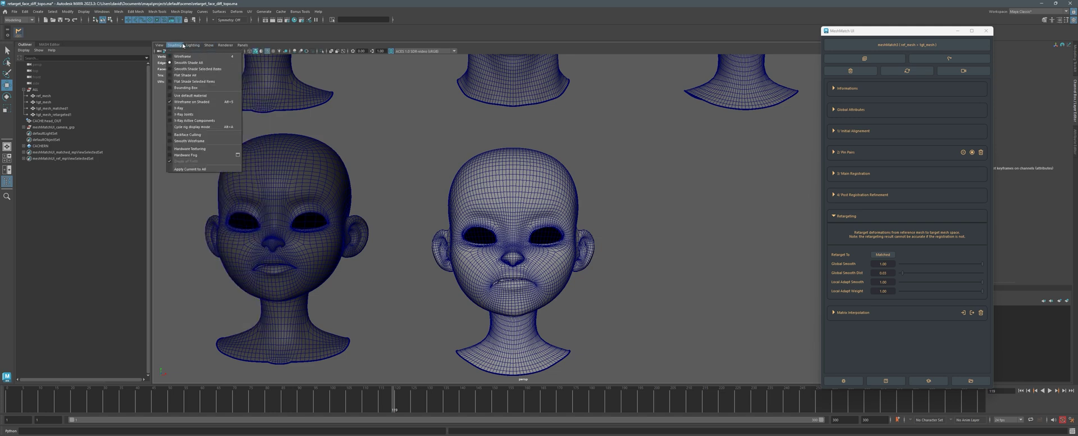
click(191, 102)
Compare the matched head with the cached and retargeted heads, highlighting the matched and cached ones.
mouse_move(503, 179)
alt+mouse_down()
mouse_move(614, 265)
mouse_move(625, 258)
alt+mouse_up()
scroll(547, 248, down, 3)
click(695, 146)
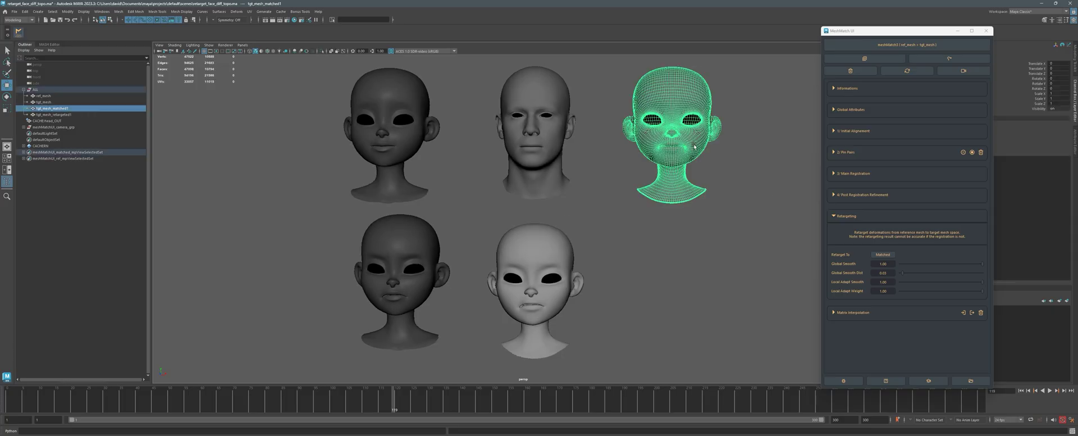
alt+right_drag(642, 292, 602, 241)
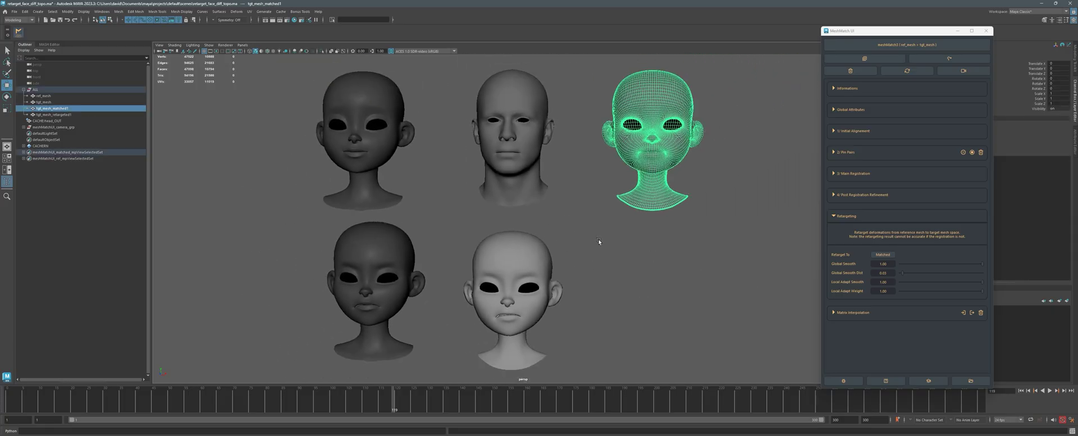
click(393, 243)
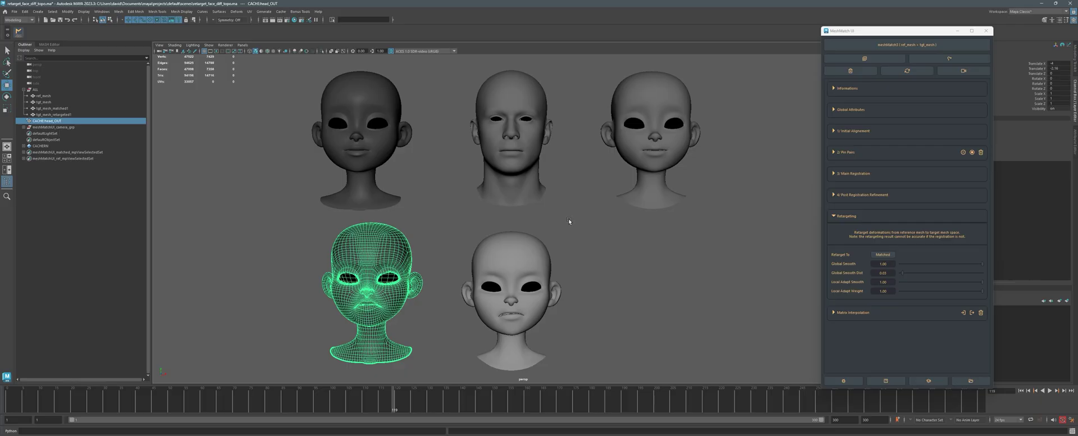
click(667, 158)
alt+middle_drag(717, 199, 722, 164)
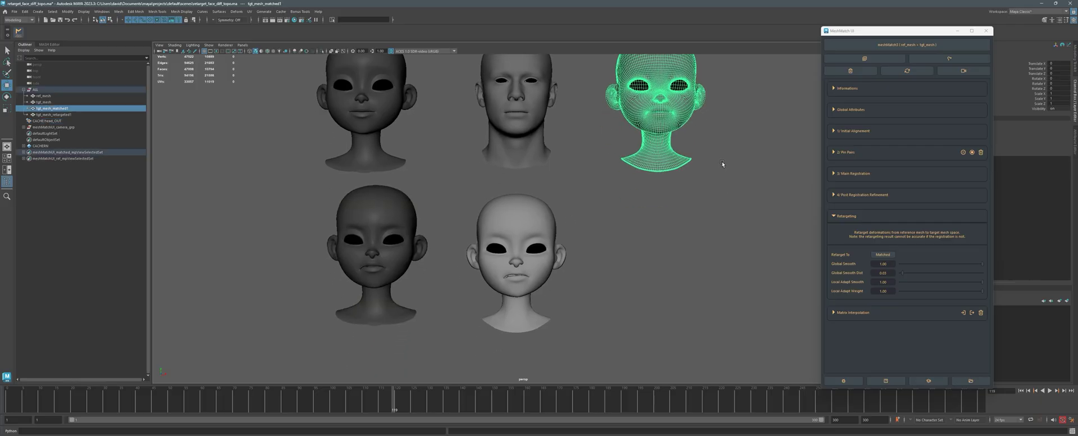
Examine the matched head's face up close around the mouth, first highlighted and then without selection.
alt+right_drag(721, 164, 768, 259)
alt+middle_drag(690, 256, 637, 339)
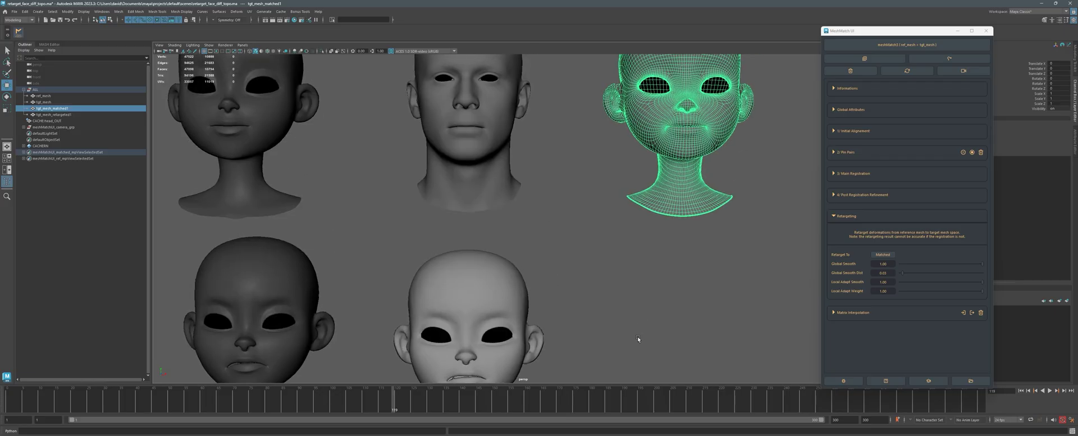
alt+right_drag(637, 339, 650, 274)
alt+middle_drag(650, 274, 553, 266)
scroll(552, 266, up, 8)
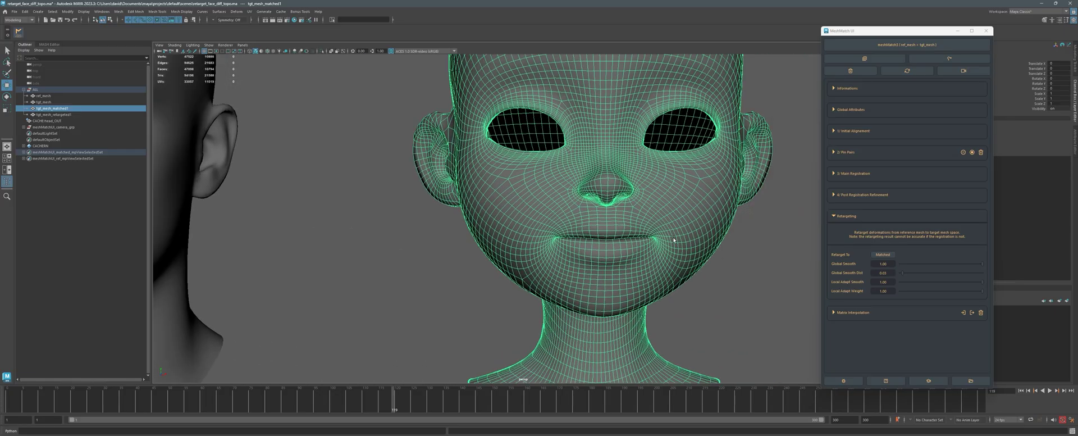
click(764, 281)
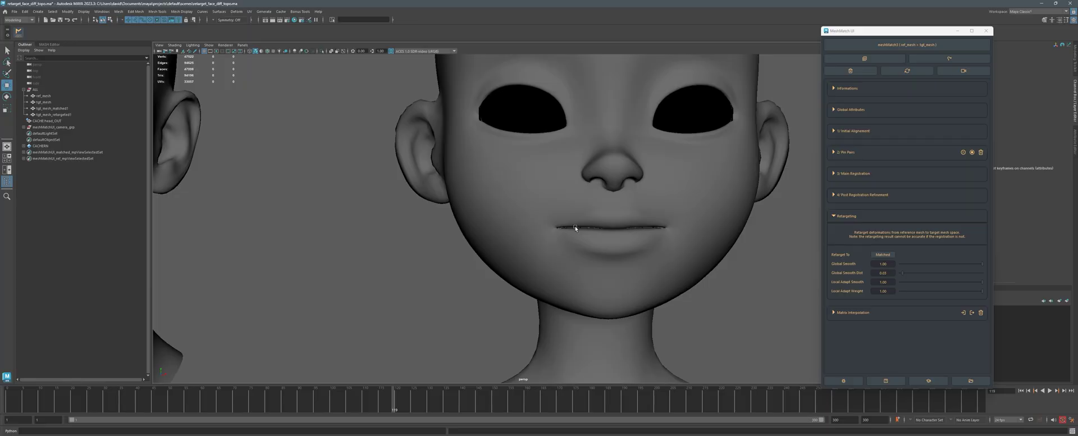
Scrub to the open-mouth expression and examine the retargeted head's mouth up close, highlighting that head.
scroll(653, 228, down, 6)
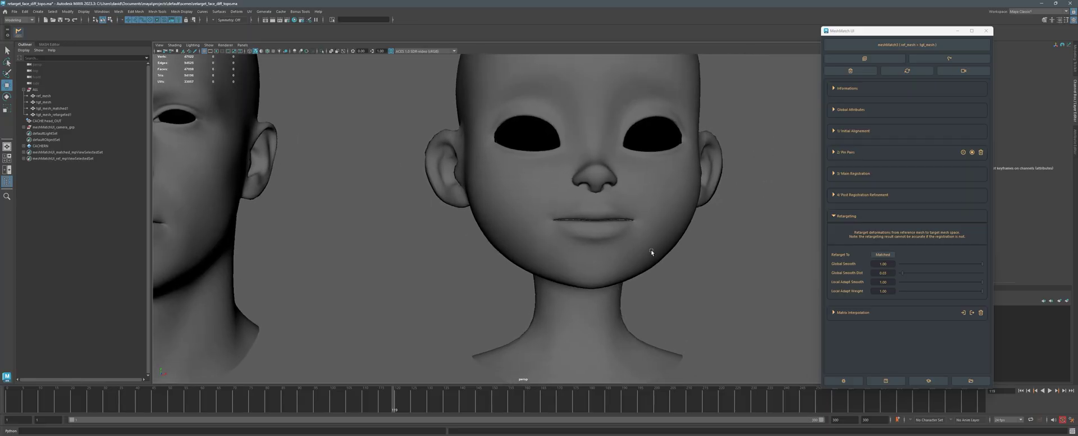
scroll(707, 265, down, 4)
alt+middle_drag(523, 351, 719, 96)
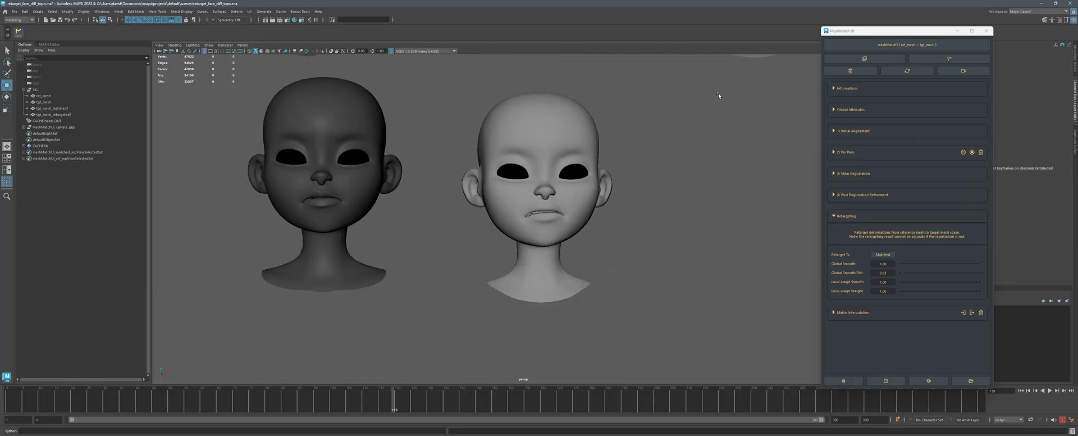
scroll(682, 243, up, 4)
scroll(681, 242, up, 2)
mouse_move(401, 397)
mouse_down()
mouse_move(483, 402)
mouse_move(454, 399)
mouse_up()
alt+drag(522, 291, 534, 271)
click(461, 289)
scroll(532, 273, up, 3)
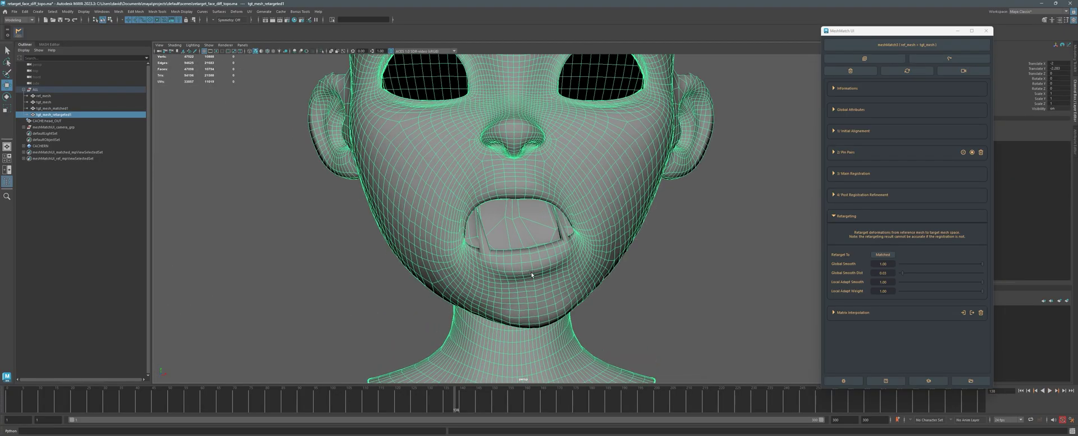
Try lower Global Smooth values on the retargeted head's open mouth and restore the setting to 1.00.
alt+middle_drag(589, 254, 571, 264)
drag(981, 264, 908, 268)
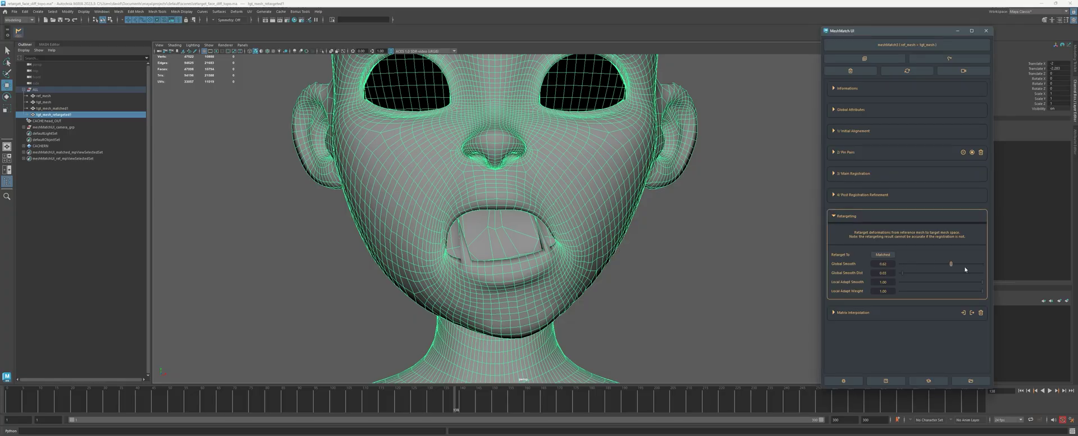
alt+drag(618, 311, 606, 297)
Compare the retargeted head with the cached head and the row of source heads, checking the available Retarget To options.
scroll(606, 298, down, 6)
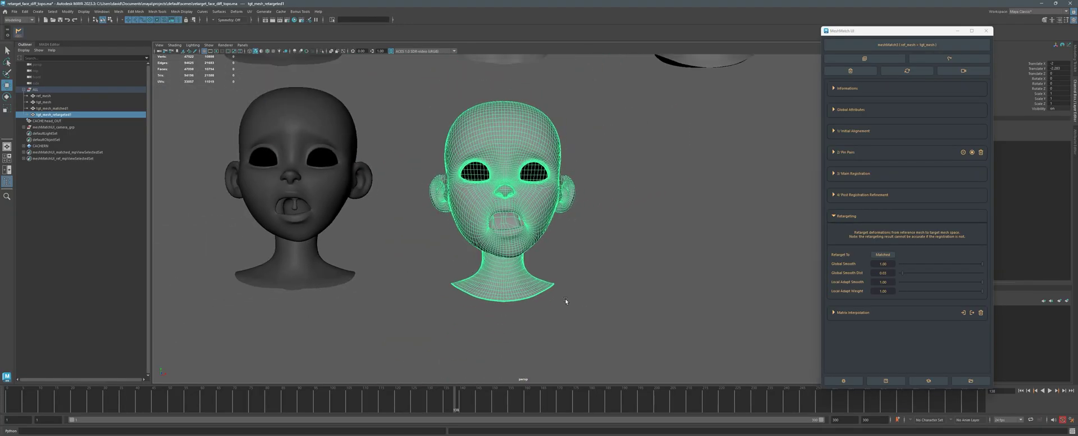
scroll(548, 305, down, 2)
alt+middle_drag(527, 305, 509, 316)
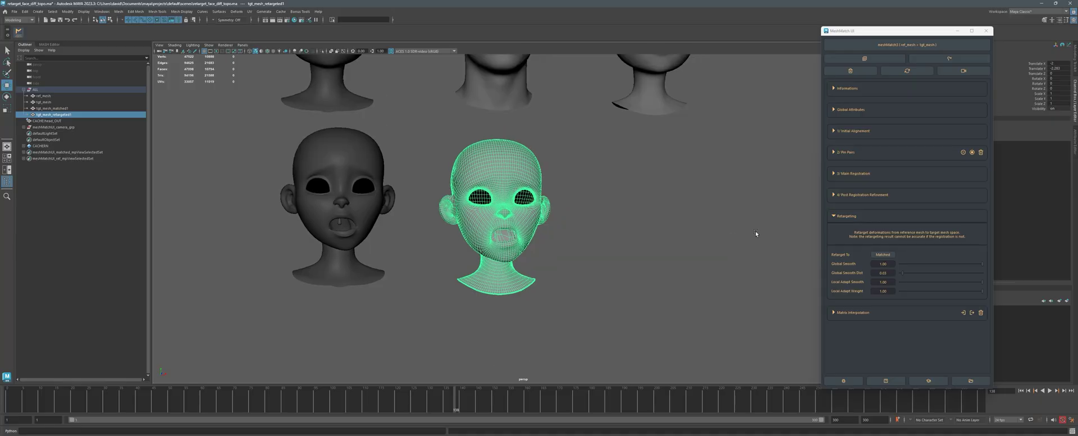
alt+middle_drag(613, 220, 614, 233)
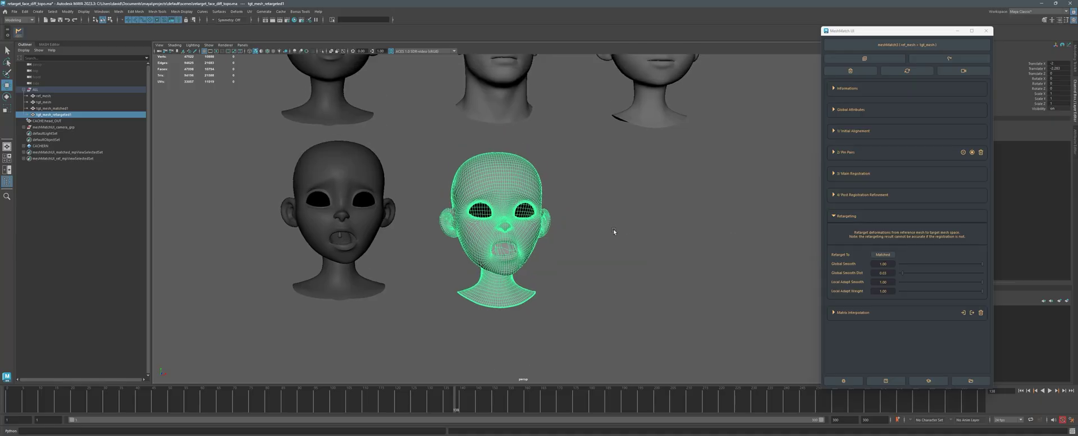
click(883, 255)
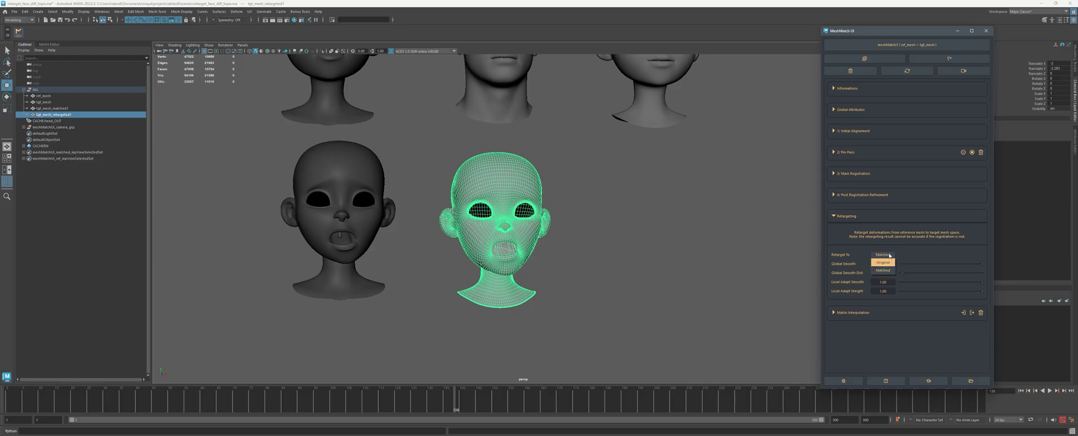
click(889, 256)
alt+right_drag(668, 200, 592, 157)
alt+middle_drag(592, 157, 577, 189)
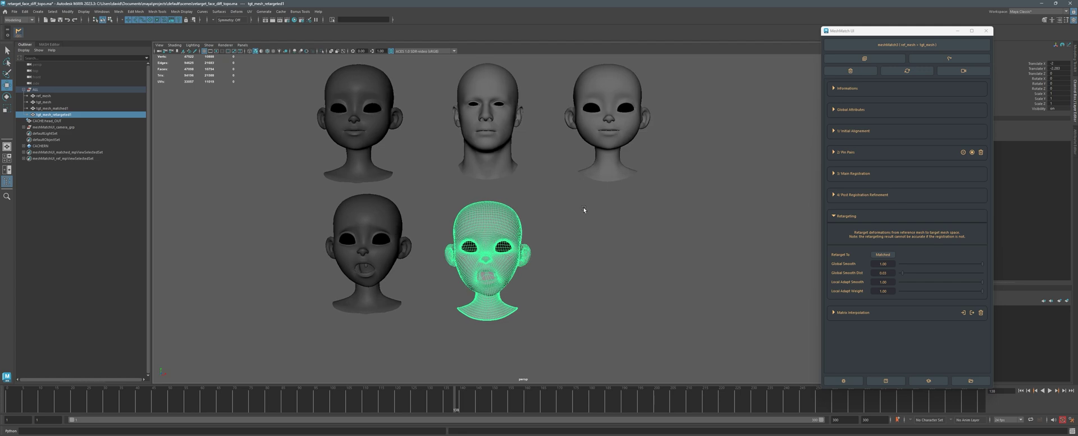
alt+drag(583, 207, 587, 208)
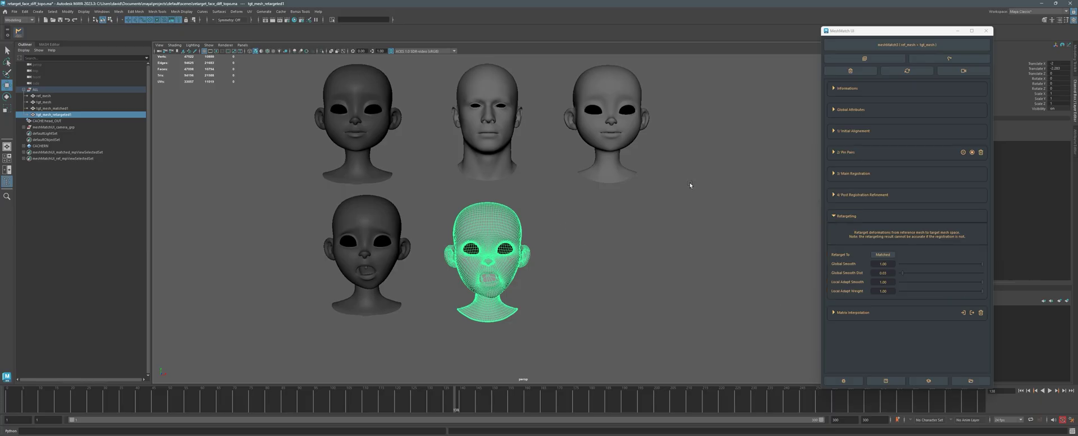
alt+middle_drag(600, 219, 603, 221)
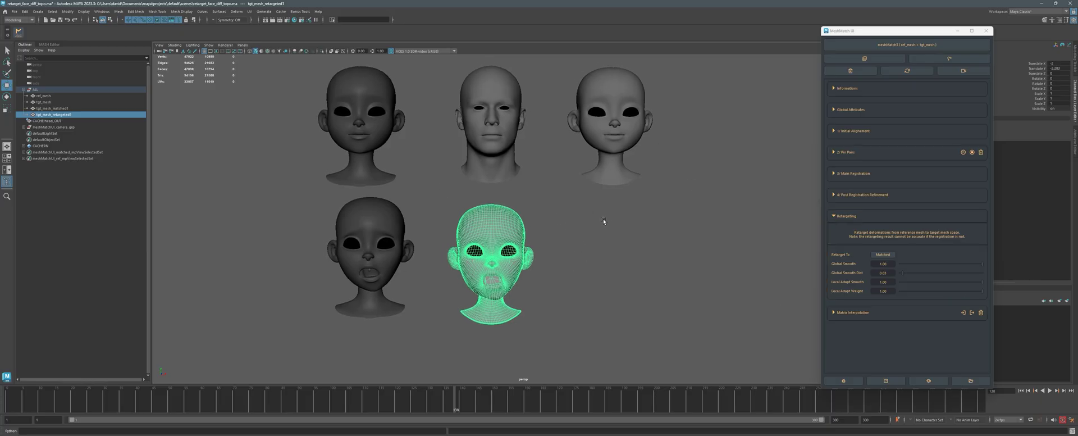
Scrub back to a closed-mouth expression, set Retarget To to Original, and deselect the retargeted head.
drag(452, 409, 407, 409)
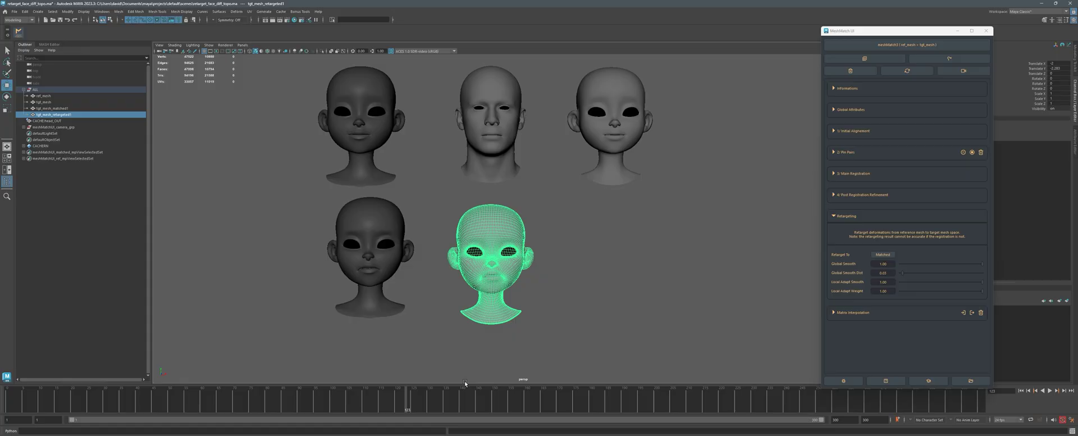
click(882, 254)
click(888, 261)
click(633, 282)
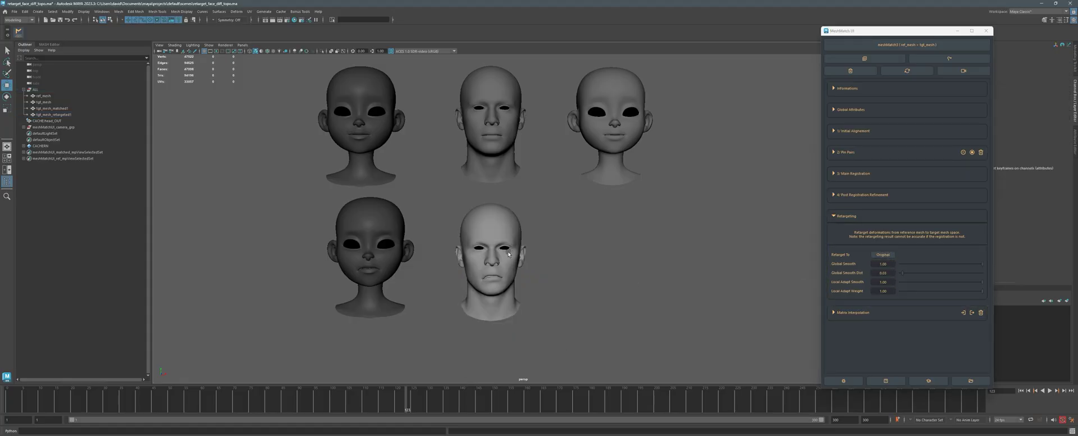
Examine the retargeted head's face up close beside the cached head, and select the retargeted head.
alt+right_drag(508, 251, 662, 250)
alt+drag(662, 251, 608, 268)
alt+right_drag(608, 267, 729, 271)
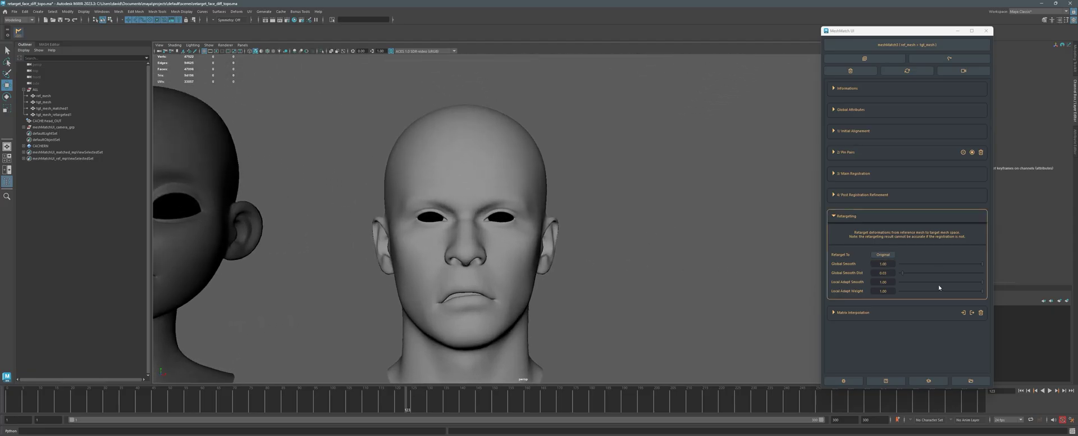
key(f)
click(593, 165)
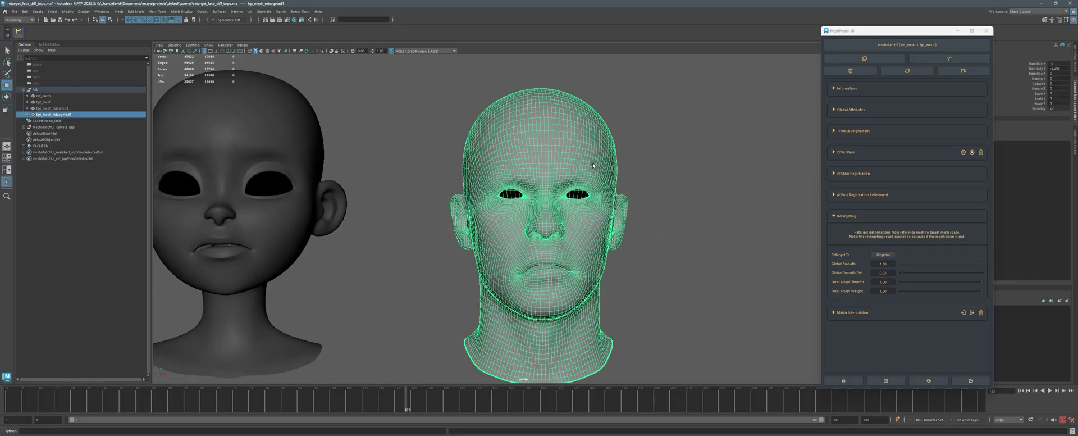
Turn on Wireframe on Shaded for the viewport and deselect the retargeted head to examine its topology at an angle.
click(174, 45)
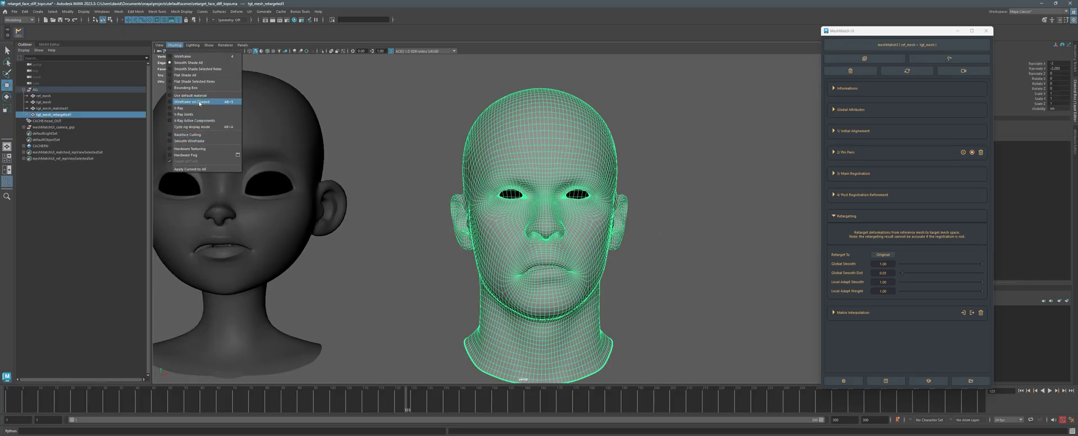
click(198, 103)
alt+middle_drag(630, 245, 571, 226)
alt+right_drag(570, 226, 727, 264)
click(696, 233)
alt+middle_drag(591, 151, 632, 219)
alt+drag(632, 219, 813, 247)
Lower Global Smooth to 0.00, examine the mesh around the retargeted head's eyes, and restore Global Smooth to 1.00.
drag(960, 263, 883, 272)
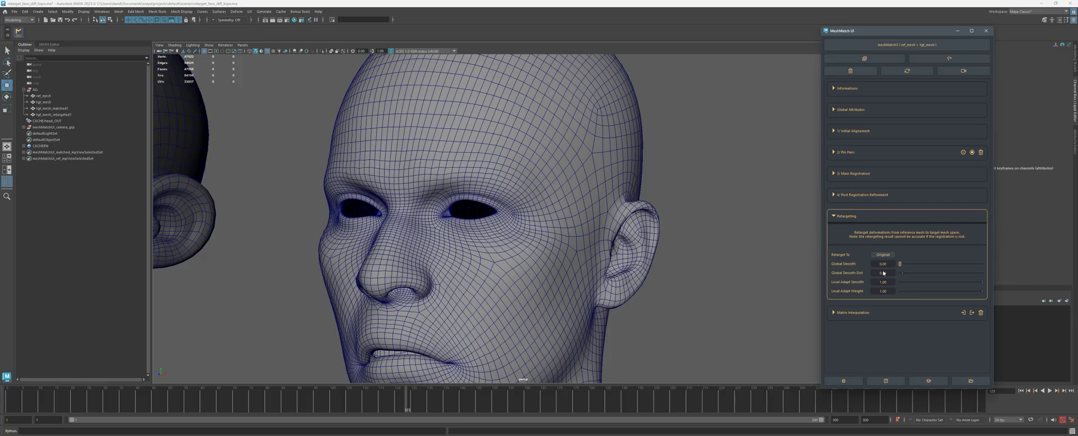
alt+middle_drag(479, 128, 487, 161)
alt+right_drag(487, 160, 667, 202)
alt+drag(666, 203, 604, 201)
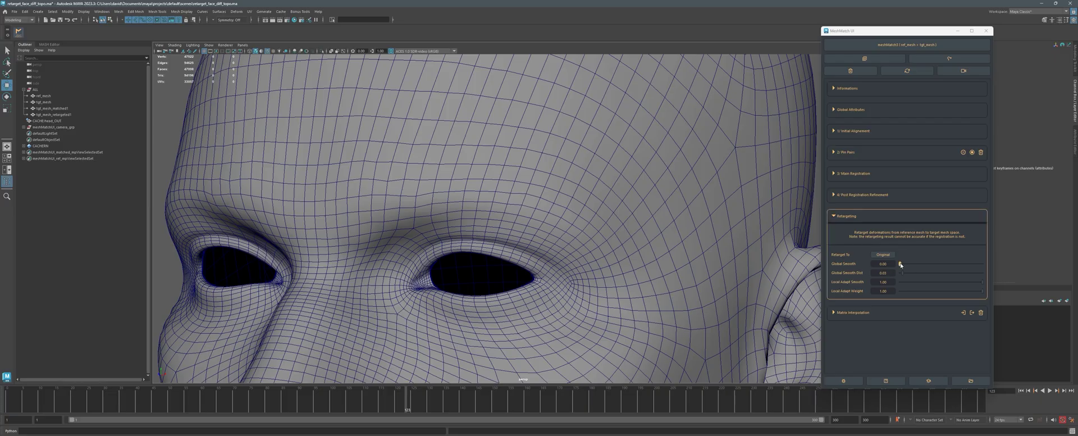
mouse_move(900, 264)
mouse_down()
mouse_move(999, 266)
mouse_move(886, 263)
mouse_up()
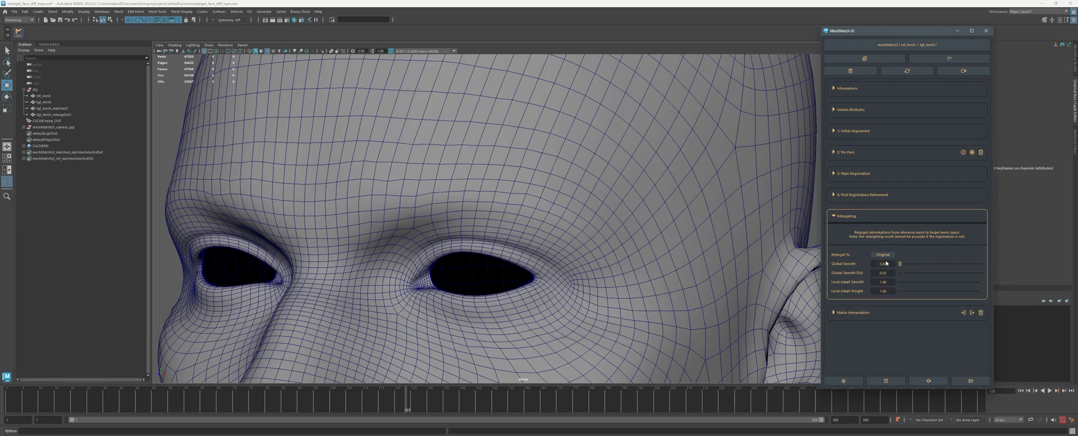
drag(960, 260, 1027, 266)
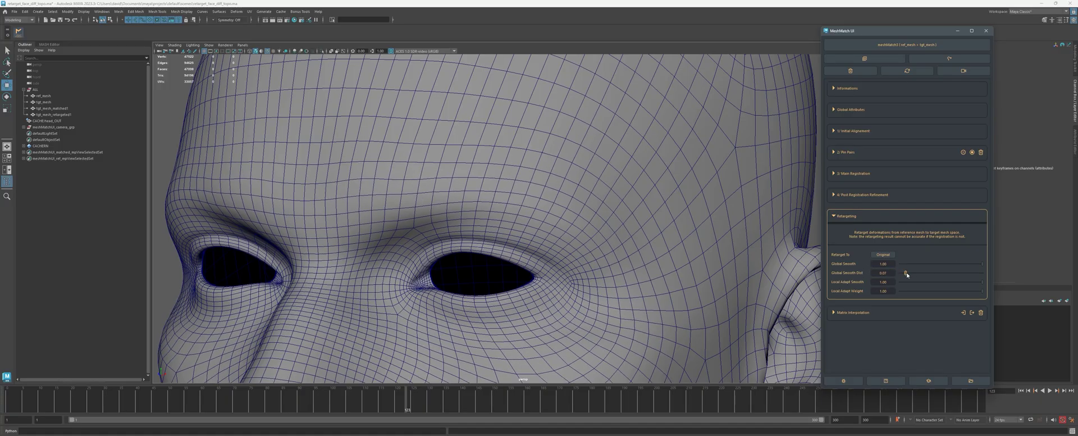
Test Global Smooth between 0.00 and 1.00 with Global Smooth Dist at 0.00, and raise Global Smooth Dist to about 0.44.
mouse_move(903, 273)
mouse_down()
mouse_move(912, 275)
mouse_move(894, 266)
mouse_up()
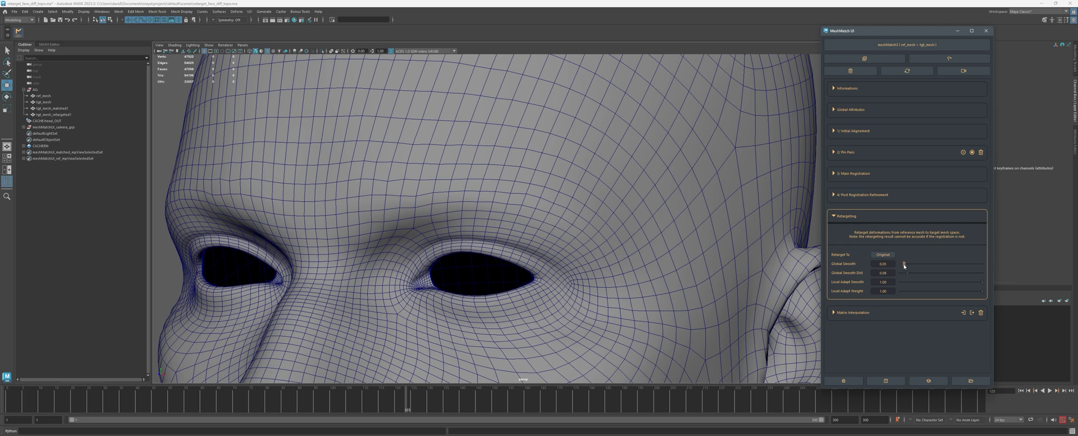
drag(921, 264, 989, 265)
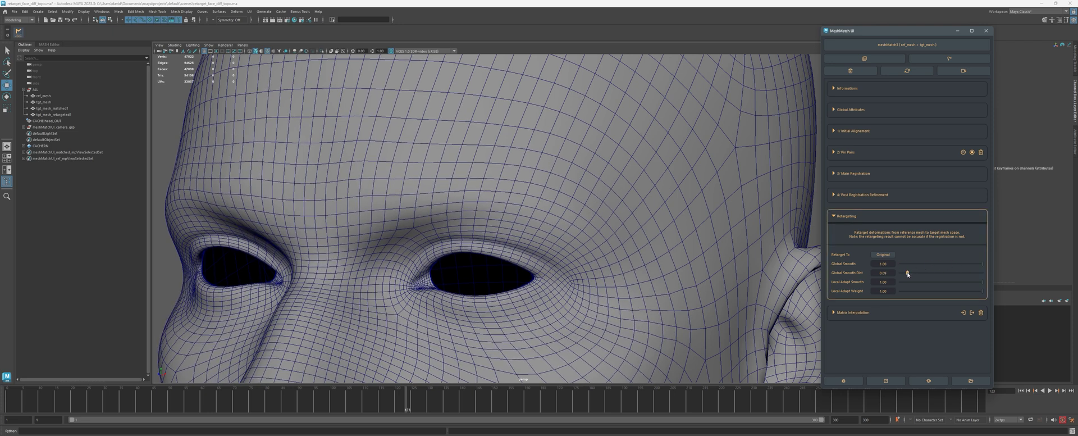
drag(908, 274, 936, 273)
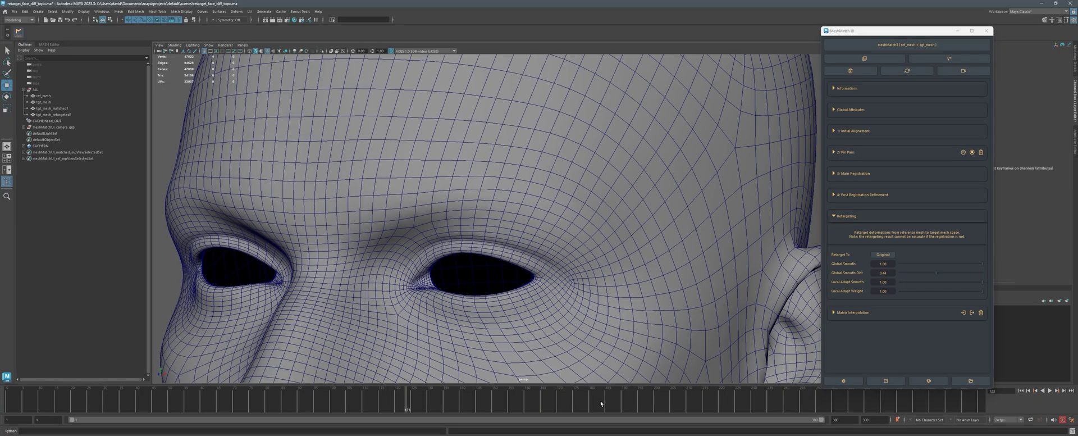
Scrub through the open-mouth and squinting expressions, examining the retargeted head's mouth and eye topology up close.
drag(600, 404, 502, 402)
scroll(561, 365, down, 3)
alt+middle_drag(578, 371, 603, 298)
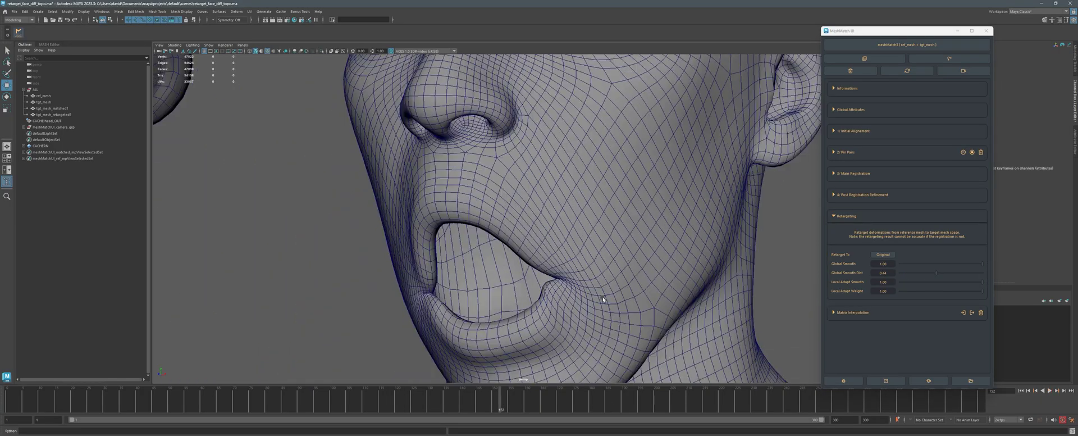
drag(464, 408, 384, 404)
alt+middle_drag(487, 247, 469, 416)
drag(359, 406, 315, 405)
alt+middle_drag(677, 191, 677, 216)
scroll(678, 217, up, 6)
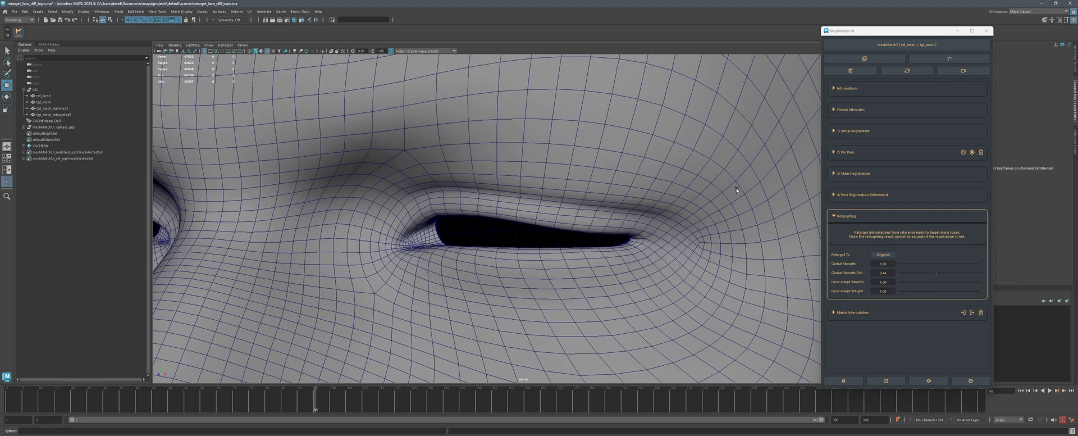
Try Global Smooth Dist at 0.10 and at 1.00, examining the retargeted head's squinting face from the front and at an angle.
drag(934, 273, 913, 273)
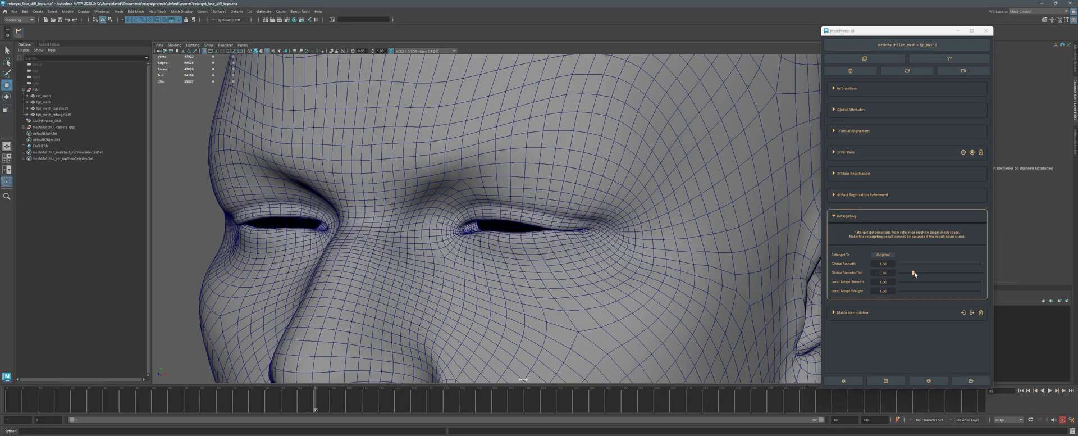
drag(914, 273, 1034, 278)
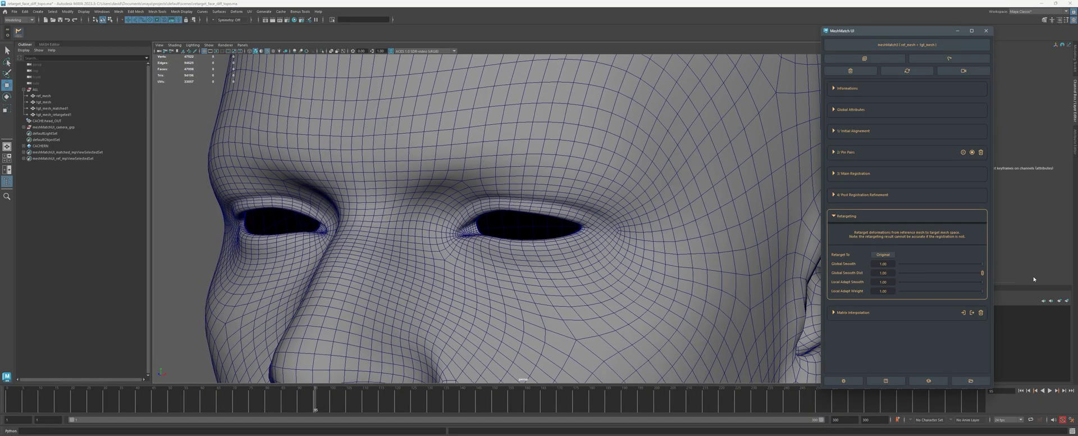
key(f)
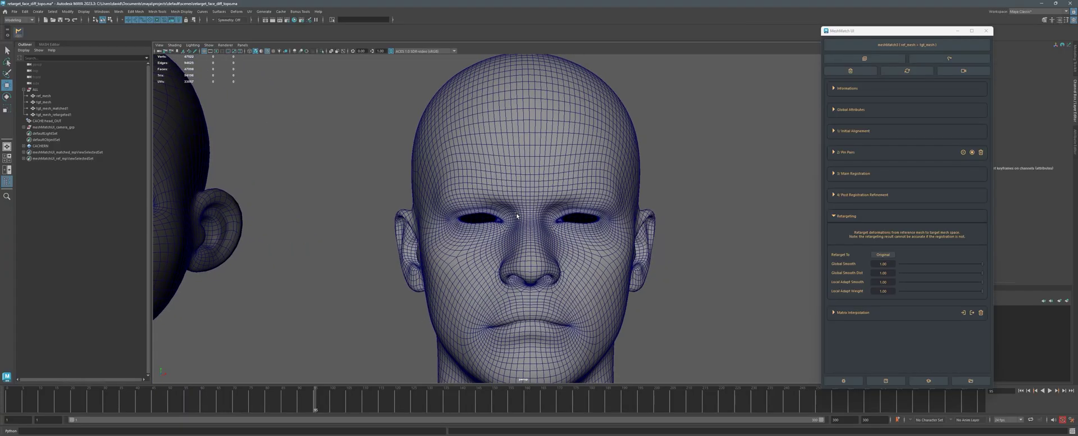
alt+drag(517, 215, 646, 242)
scroll(686, 294, up, 6)
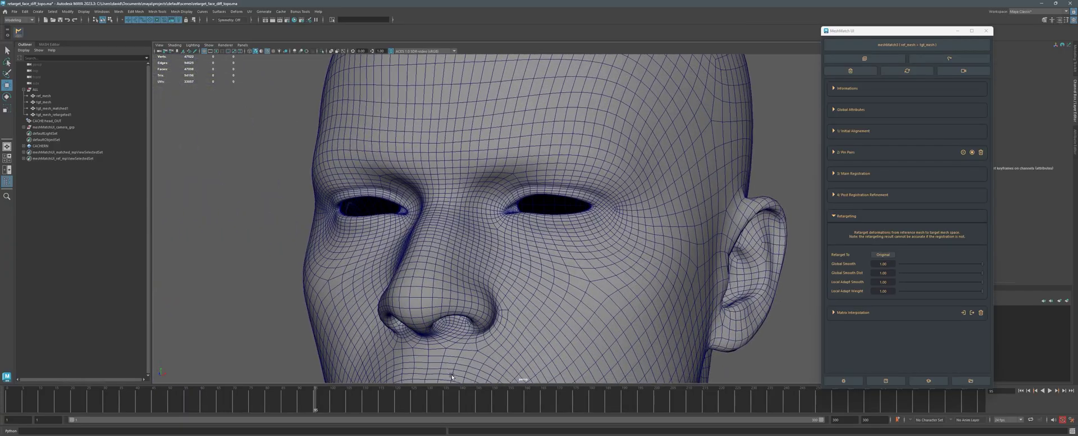
Set Global Smooth Dist to 0.15 and Global Smooth to 1.00, and compare the retargeted head with the cached head.
drag(982, 273, 914, 277)
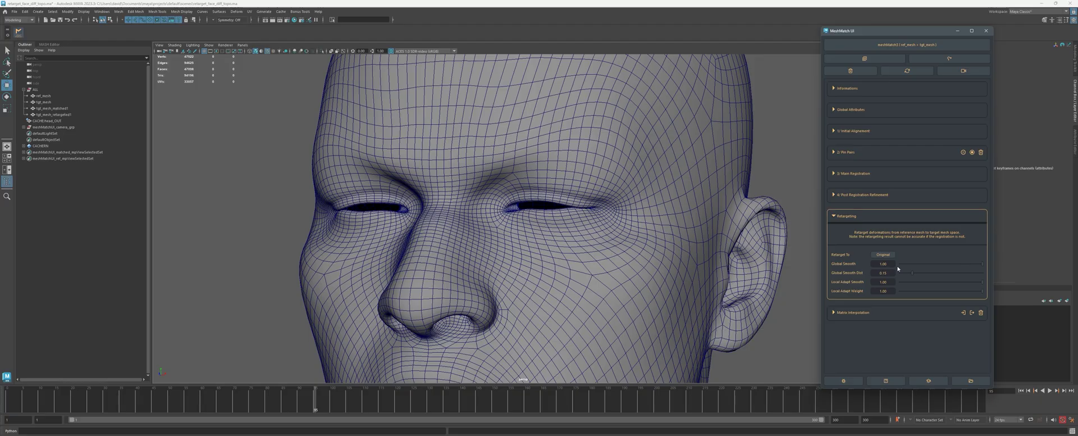
drag(974, 263, 996, 262)
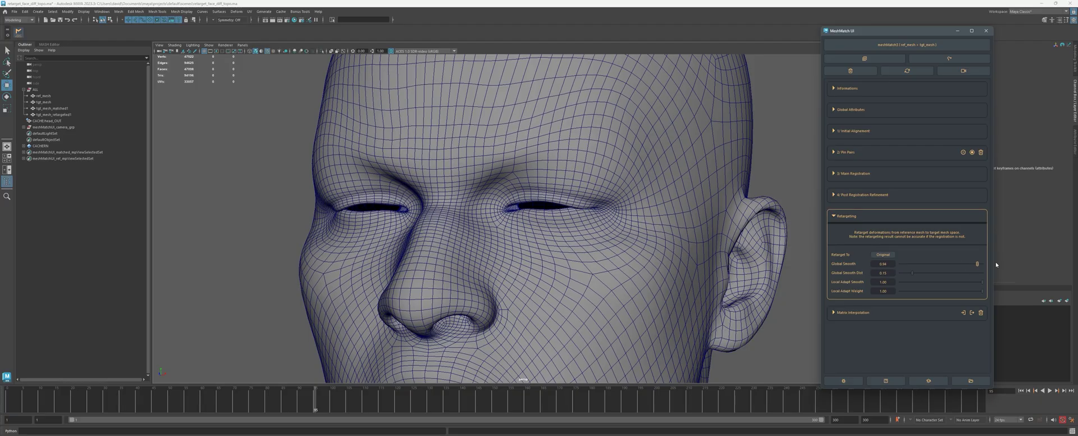
scroll(363, 142, down, 10)
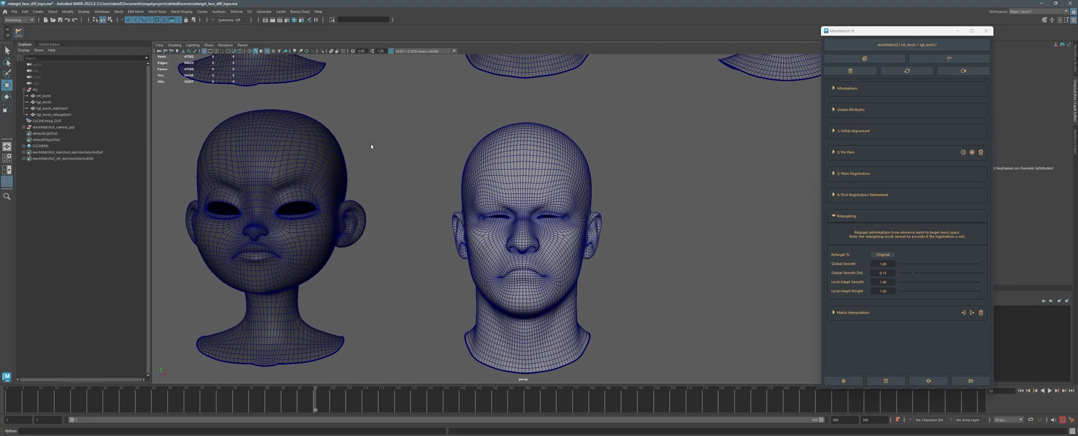
Examine the retargeted head's face at an angle and its jaw and neck from below, highlighting that head.
scroll(368, 144, up, 6)
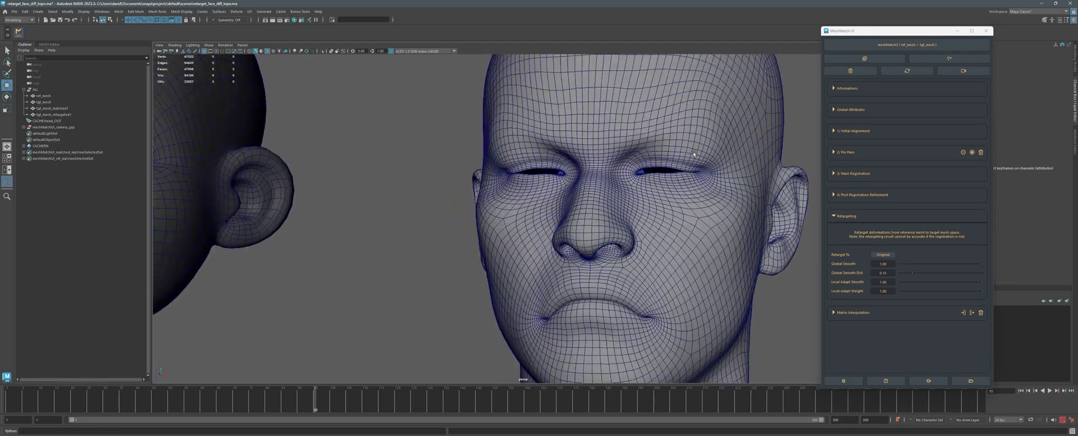
alt+drag(694, 154, 815, 241)
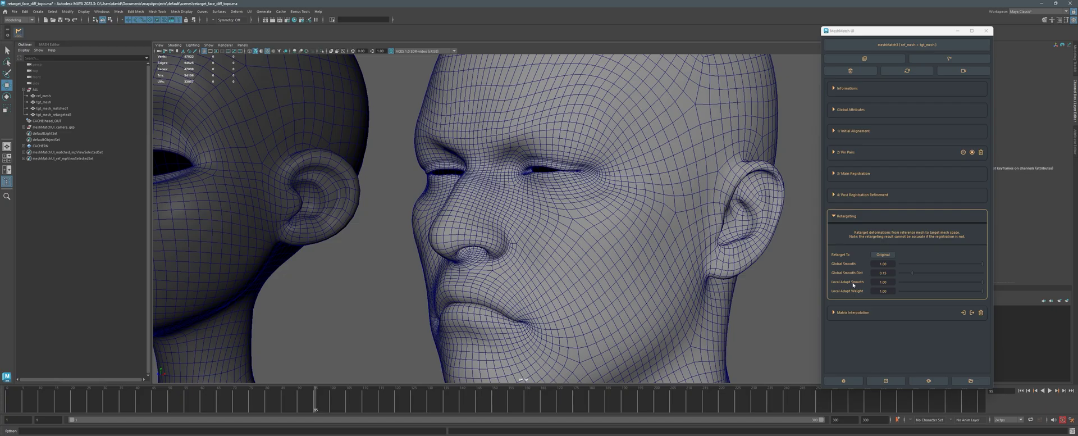
alt+right_drag(731, 234, 703, 230)
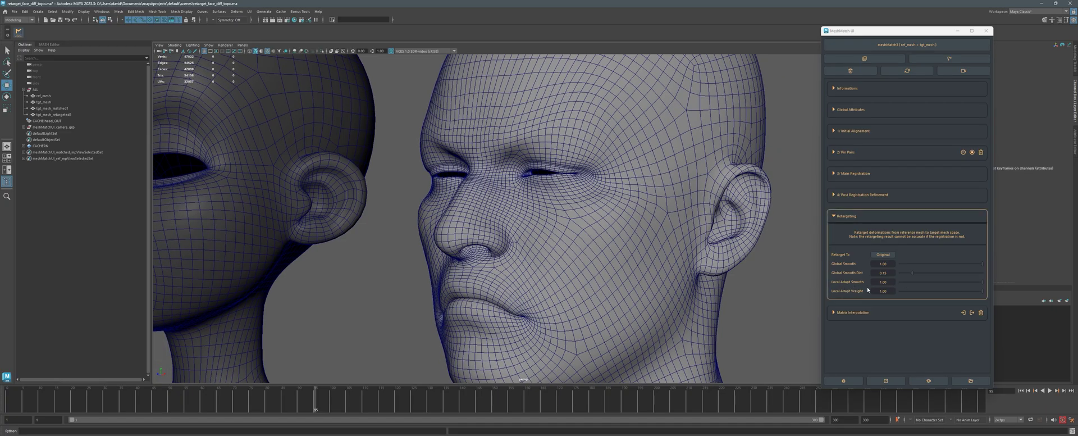
alt+drag(584, 213, 638, 232)
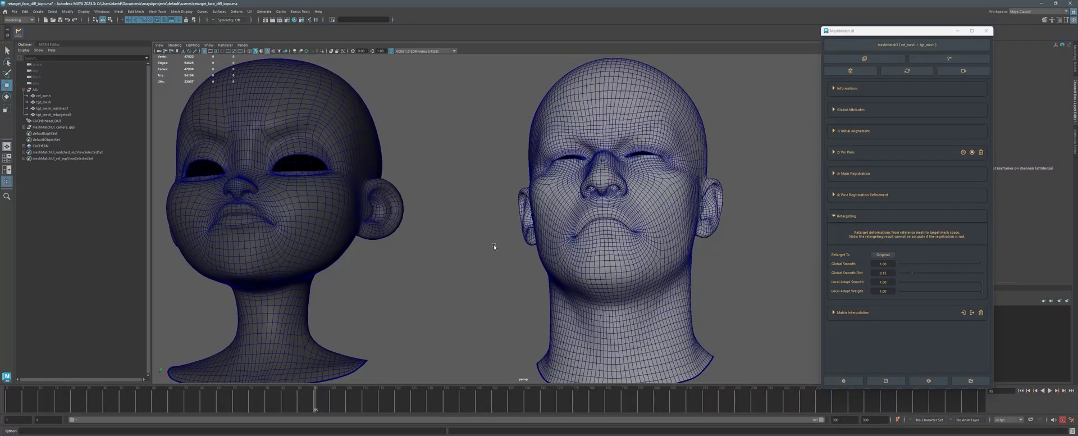
alt+drag(494, 246, 670, 189)
click(668, 181)
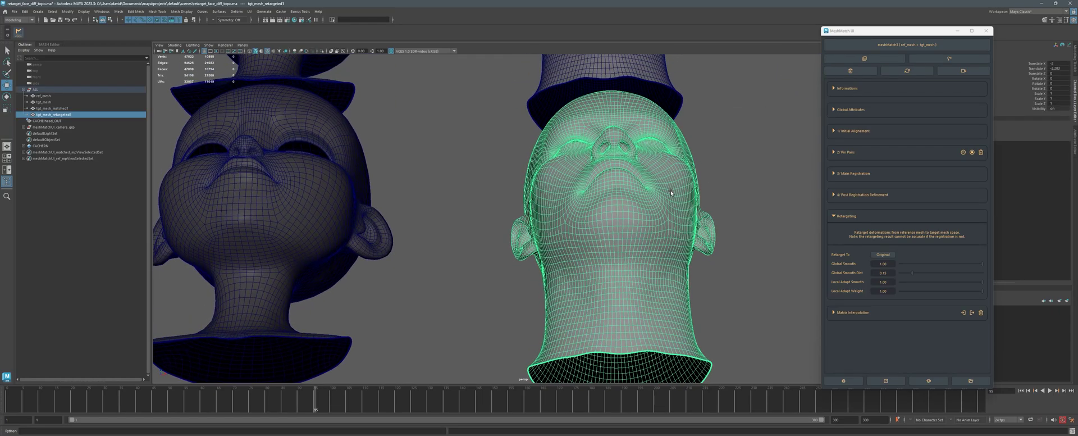
alt+drag(412, 225, 645, 256)
scroll(497, 261, up, 5)
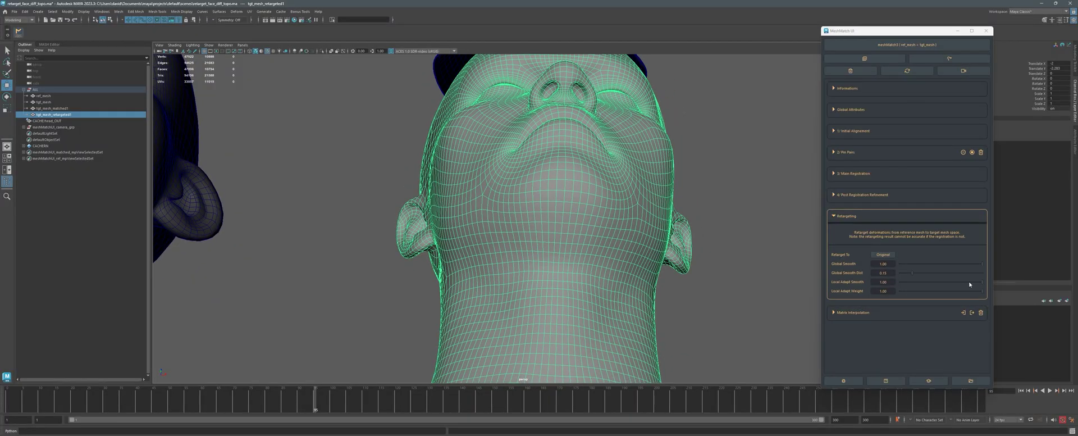
Try different Local Adapt Smooth values, including 0.67, examining the retargeted head's nose, eyes and mouth up close.
drag(969, 284, 950, 282)
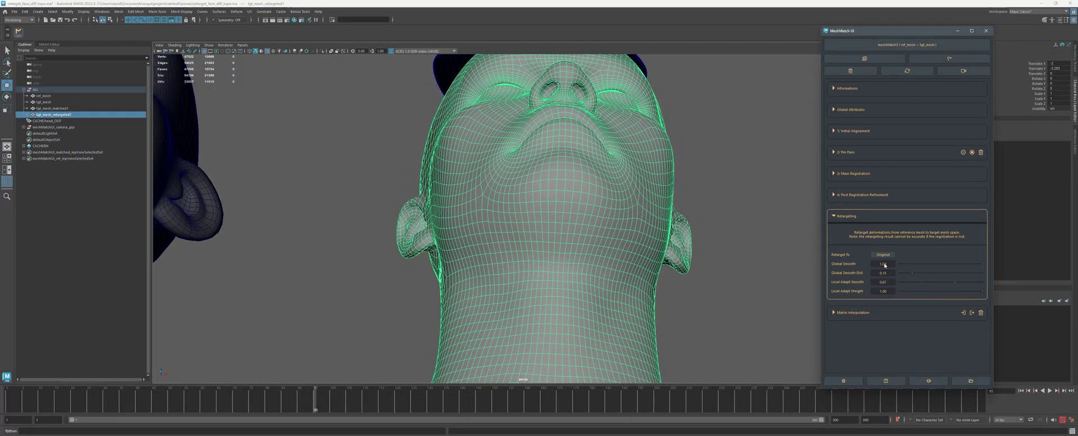
alt+middle_drag(611, 175, 578, 243)
alt+right_drag(578, 243, 712, 243)
alt+middle_drag(713, 243, 693, 278)
alt+drag(693, 278, 646, 296)
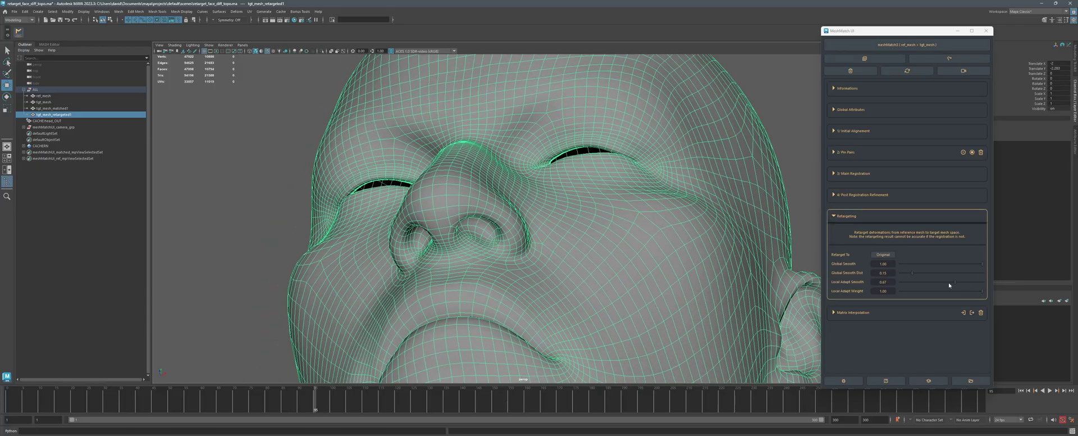
drag(949, 285, 970, 282)
mouse_move(595, 185)
alt+mouse_down()
mouse_move(568, 193)
mouse_move(604, 193)
alt+mouse_up()
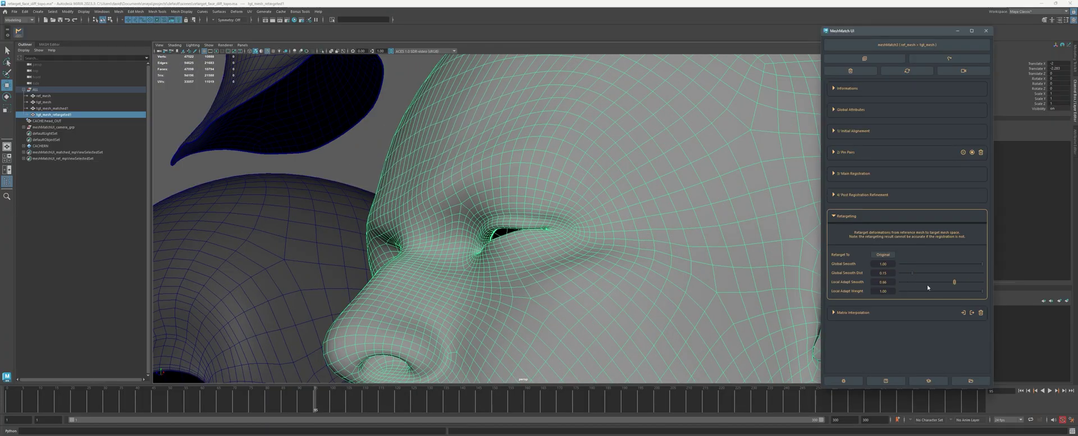
Set Local Adapt Smooth to 0.33 and examine the retargeted head's squinting face from the side, front and below.
drag(954, 281, 918, 290)
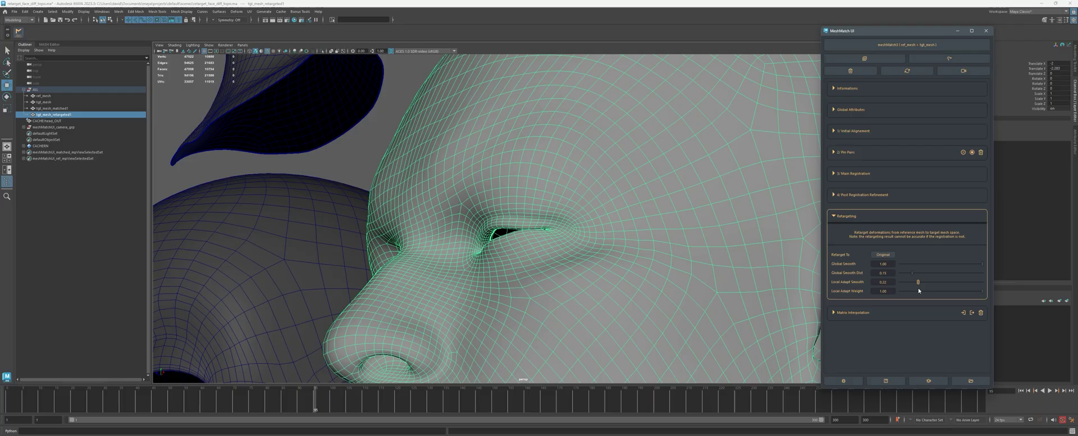
alt+right_drag(618, 162, 525, 197)
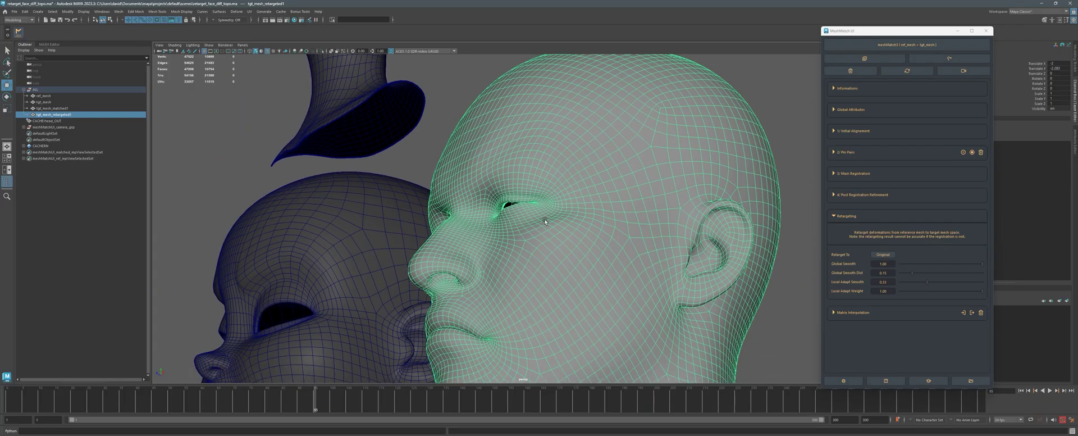
alt+drag(525, 197, 608, 189)
alt+right_drag(671, 194, 654, 196)
alt+middle_drag(654, 196, 683, 203)
alt+right_drag(683, 202, 706, 206)
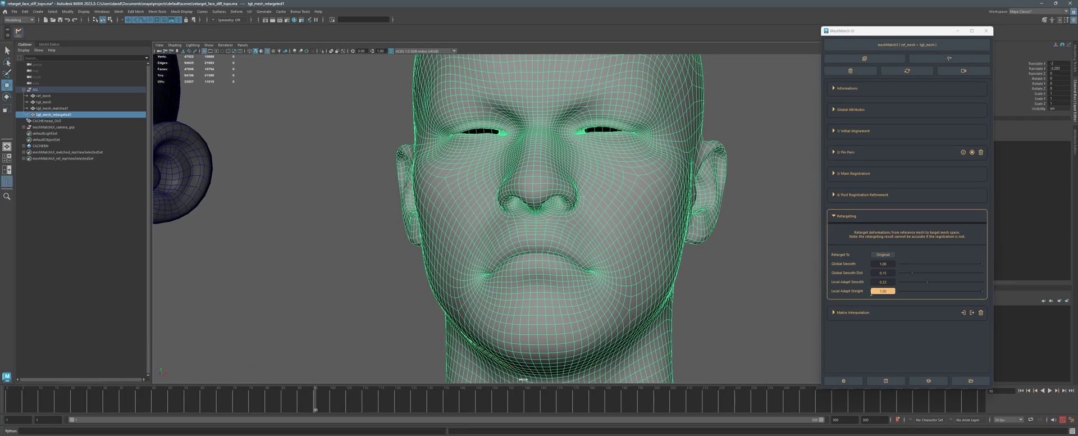
alt+right_drag(629, 230, 621, 232)
alt+drag(622, 231, 624, 216)
alt+right_drag(625, 216, 633, 224)
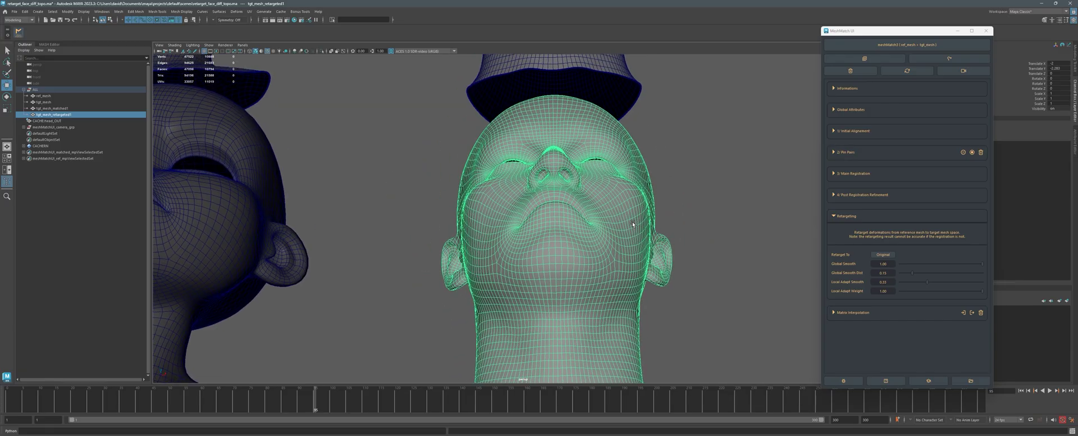
Try Local Adapt Weight at 0.00, comparing the cached and retargeted heads from below.
alt+drag(609, 156, 595, 189)
alt+middle_drag(595, 189, 662, 176)
alt+drag(662, 176, 676, 217)
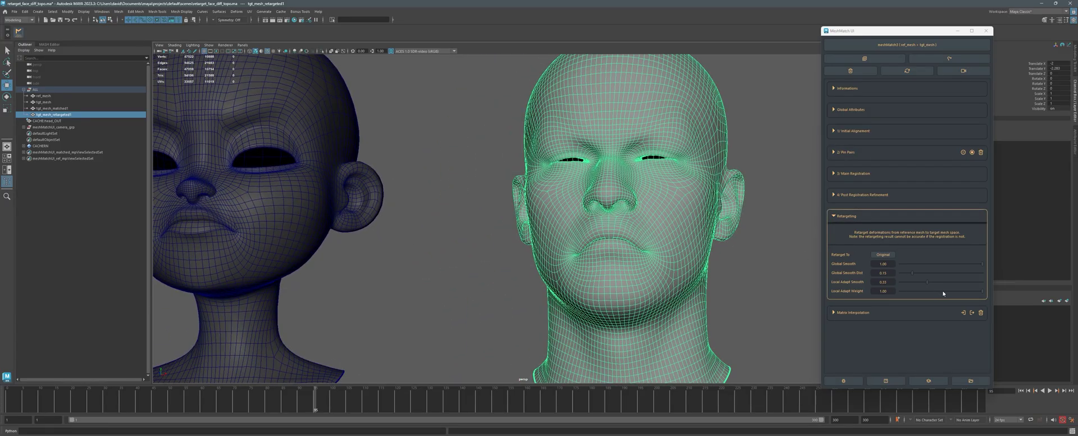
drag(942, 290, 927, 291)
alt+drag(663, 280, 648, 212)
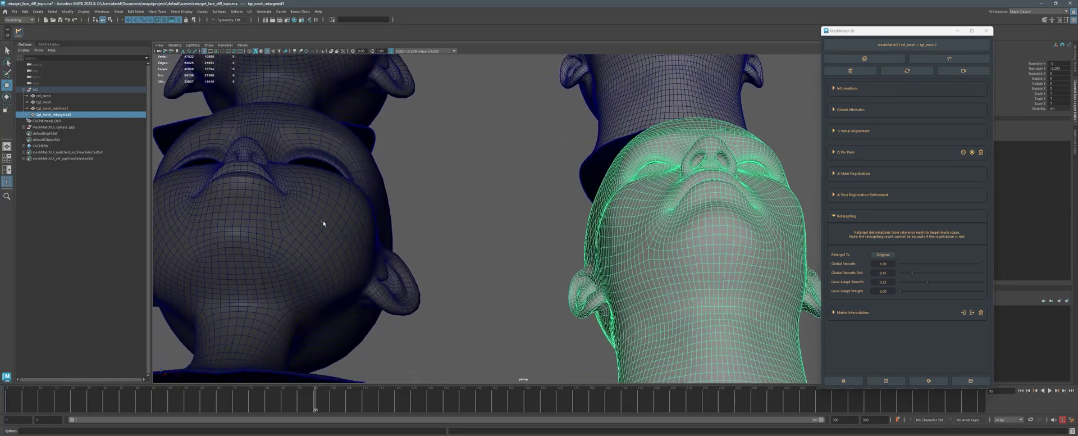
alt+drag(479, 273, 479, 254)
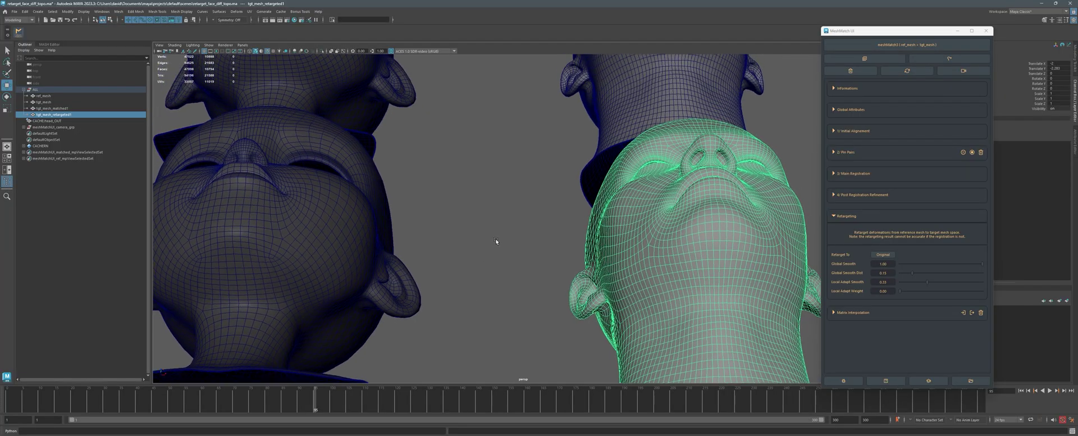
Scrub to the smiling expression and hide ref_mesh and tgt_mesh behind the animated heads.
click(562, 402)
drag(573, 402, 805, 412)
alt+drag(679, 316, 680, 305)
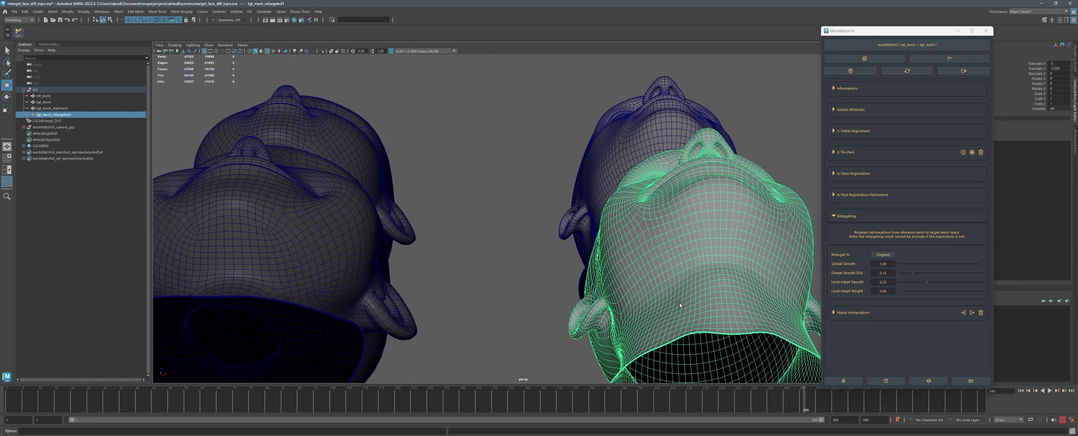
click(321, 150)
shift+click(636, 138)
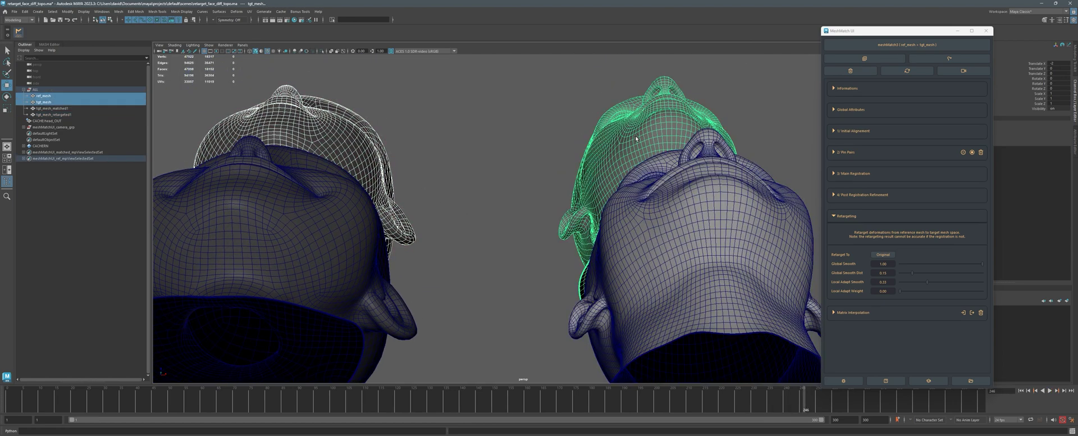
key(ctrl+h)
alt+drag(444, 183, 504, 166)
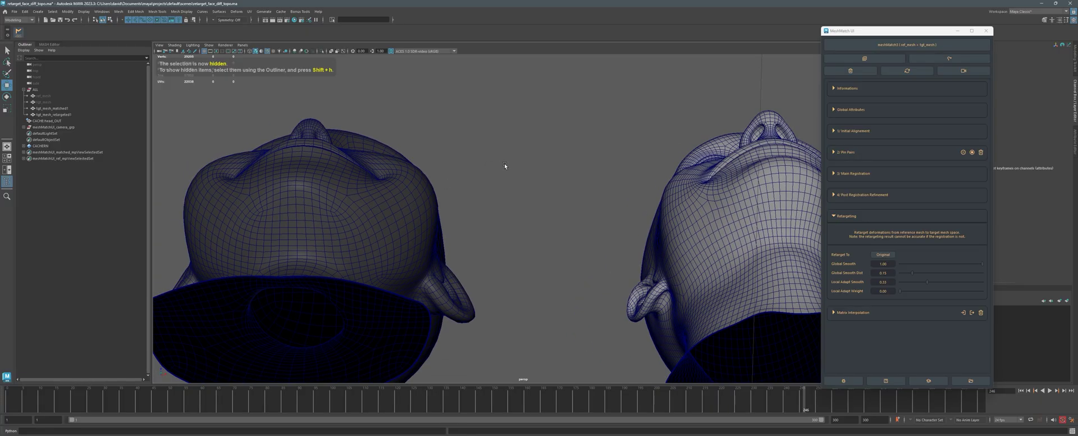
Move the MeshMatch window clear of the retargeted head and scrub the smile, examining its jaw and mouth corners from below.
drag(925, 33, 1004, 42)
alt+drag(755, 149, 773, 149)
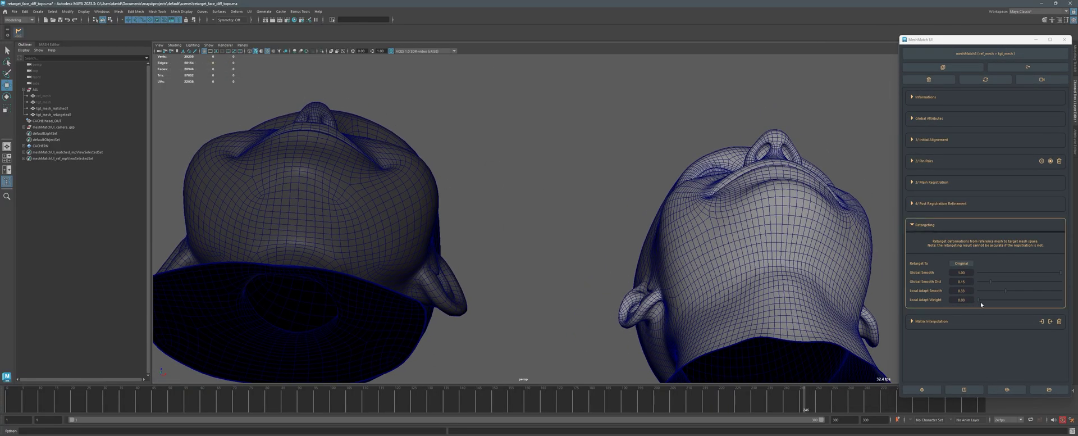
alt+drag(821, 232, 808, 232)
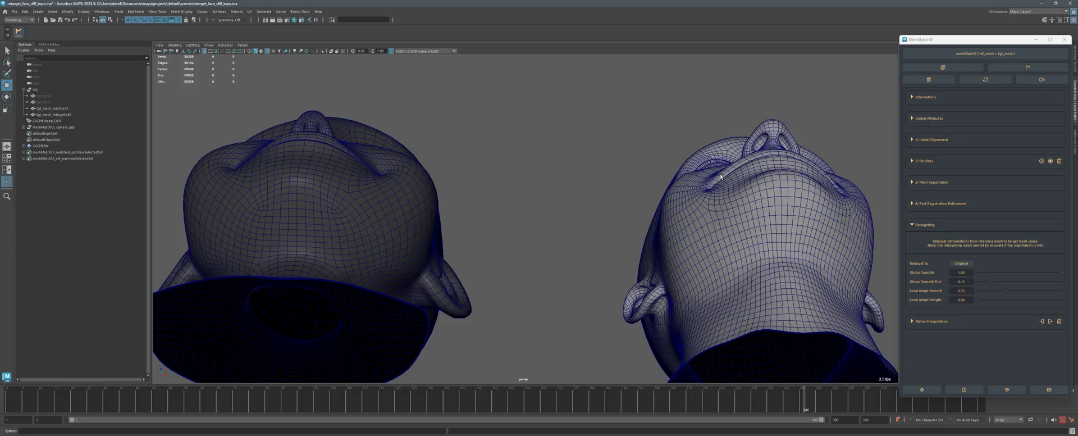
click(747, 169)
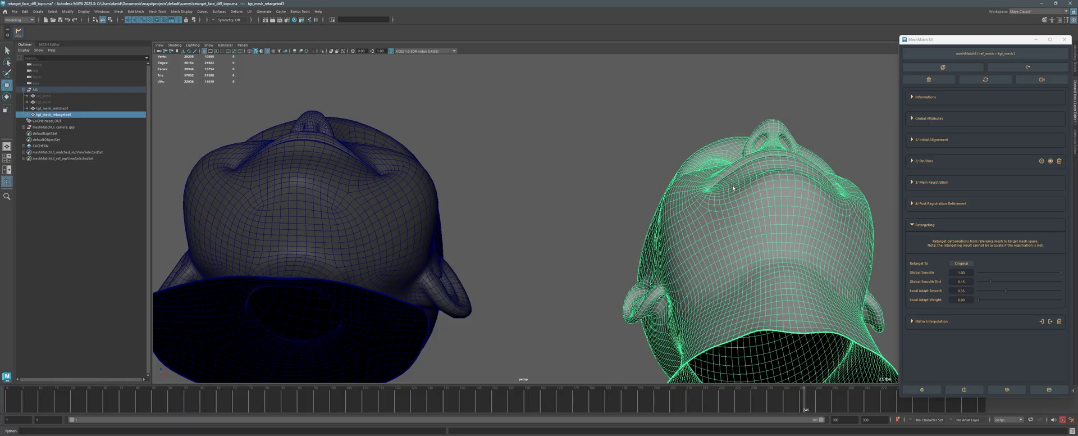
mouse_move(776, 403)
mouse_down()
mouse_move(740, 401)
mouse_move(824, 410)
mouse_up()
alt+drag(825, 358, 763, 214)
click(559, 275)
click(749, 255)
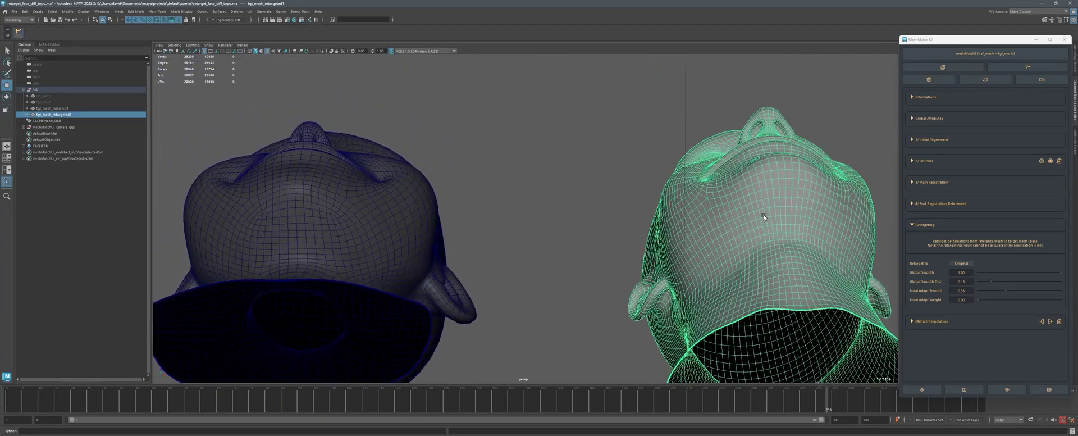
Set Local Adapt Weight to 1.00 with the cached head's mouth and chin in close-up, and compare all the heads from the front.
click(293, 189)
click(526, 223)
alt+middle_drag(526, 224, 494, 230)
alt+right_drag(494, 230, 657, 248)
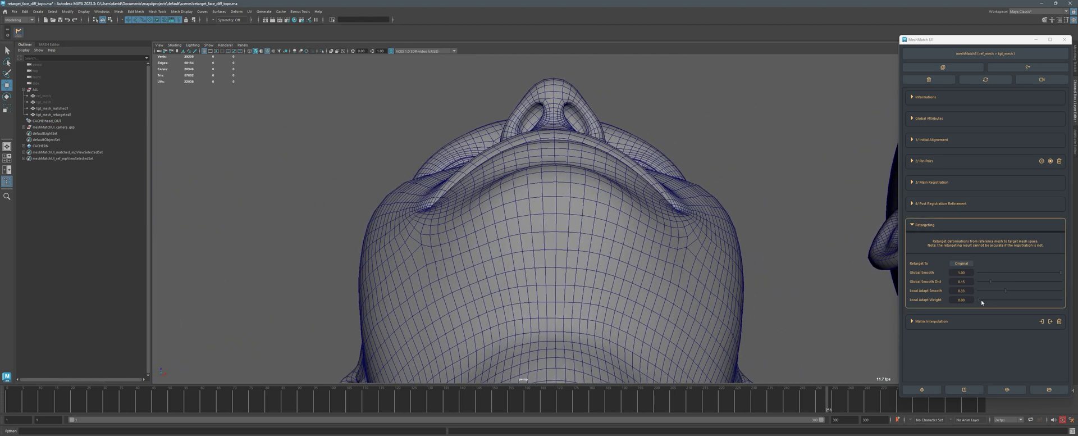
drag(979, 301, 1061, 299)
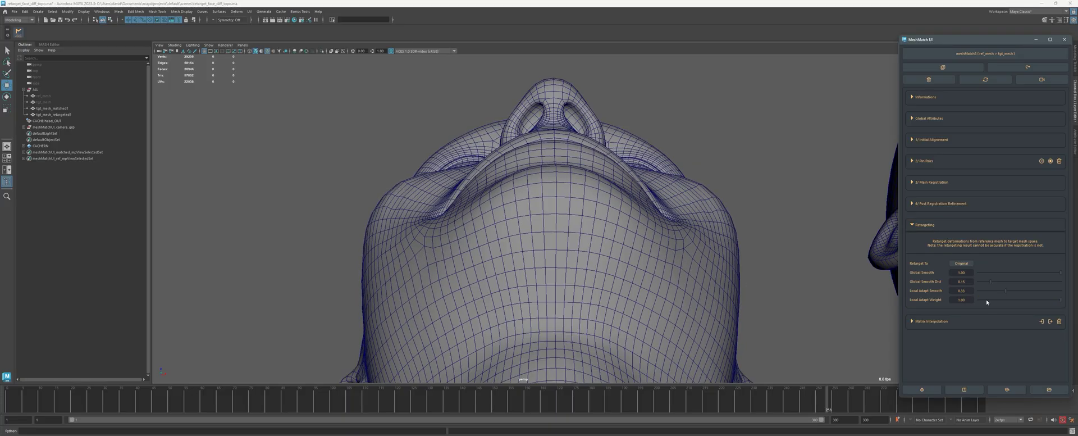
alt+drag(552, 207, 522, 239)
alt+right_drag(522, 239, 271, 202)
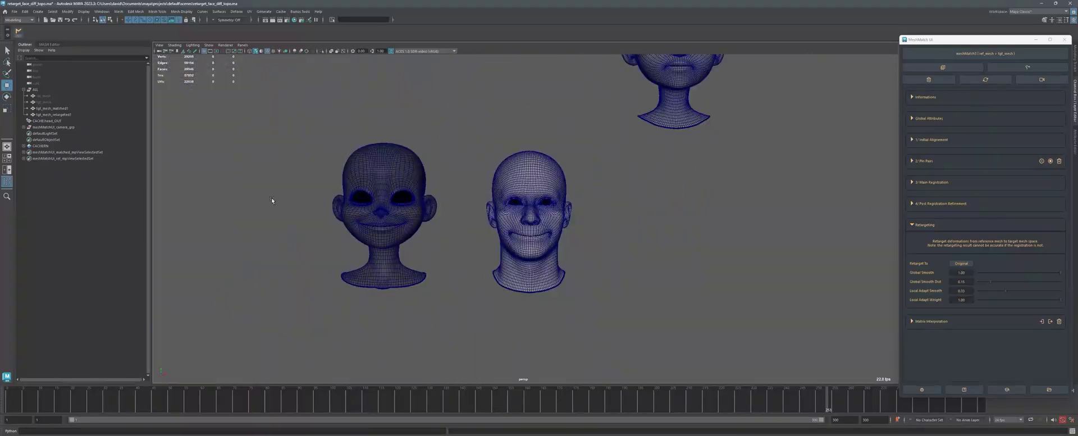
alt+middle_drag(397, 234, 425, 227)
alt+drag(526, 212, 571, 220)
Expand the Post Registration Refinement settings while keeping the Retargeting settings open.
click(931, 225)
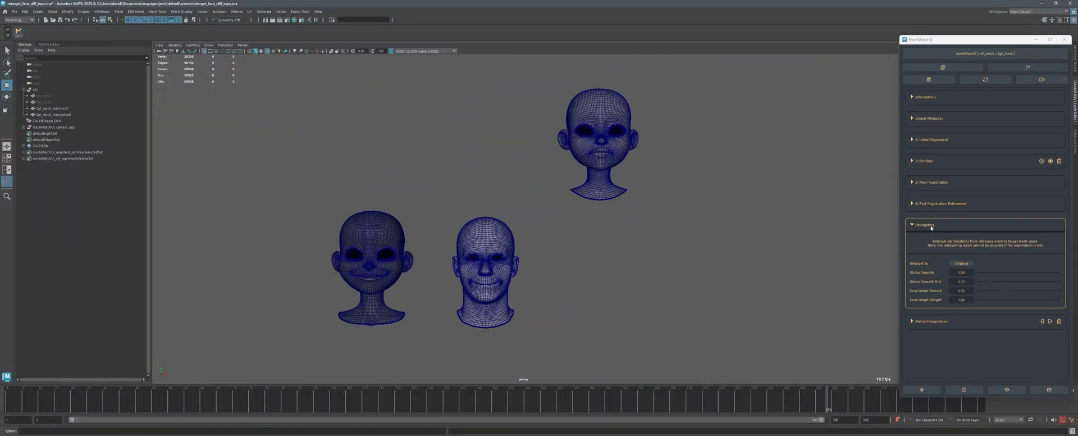
click(927, 226)
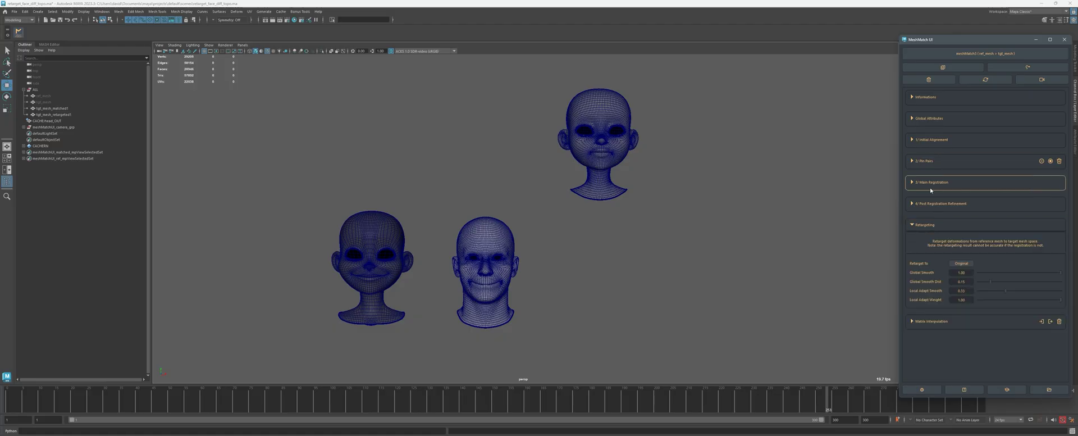
click(937, 204)
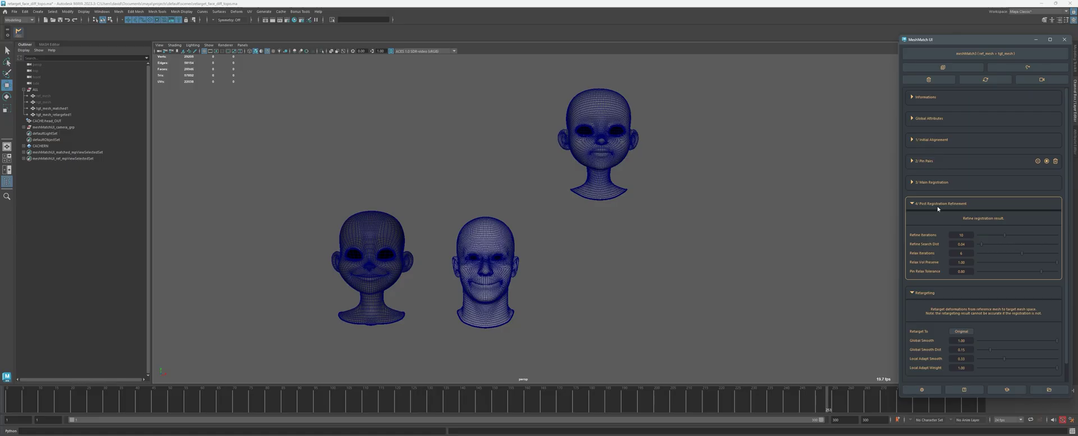
Scrub through the frowning and open-mouth expressions, comparing the cached and retargeted heads and reviewing the refinement and retargeting settings.
drag(613, 400, 340, 395)
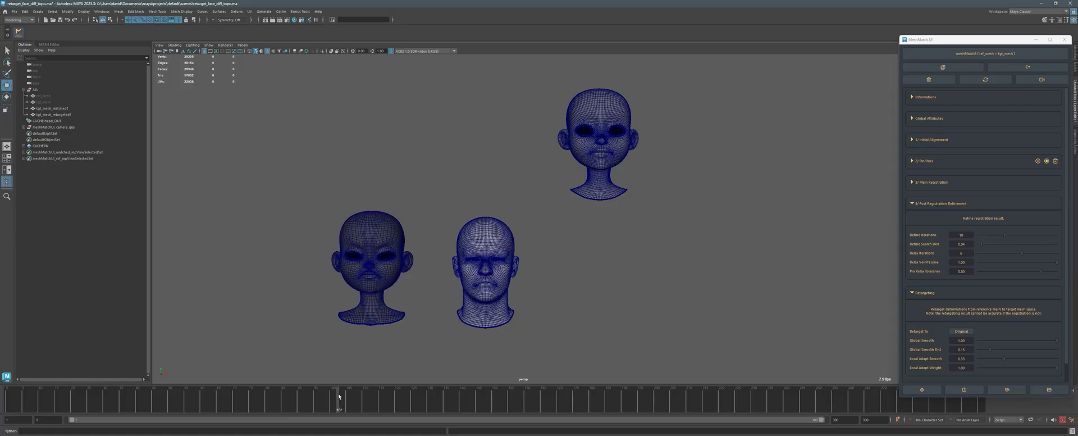
click(457, 398)
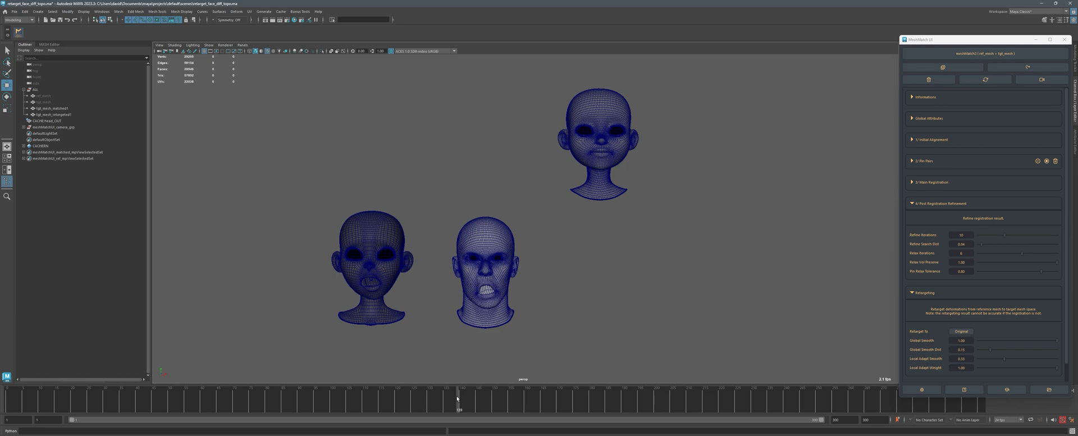
drag(436, 399, 432, 397)
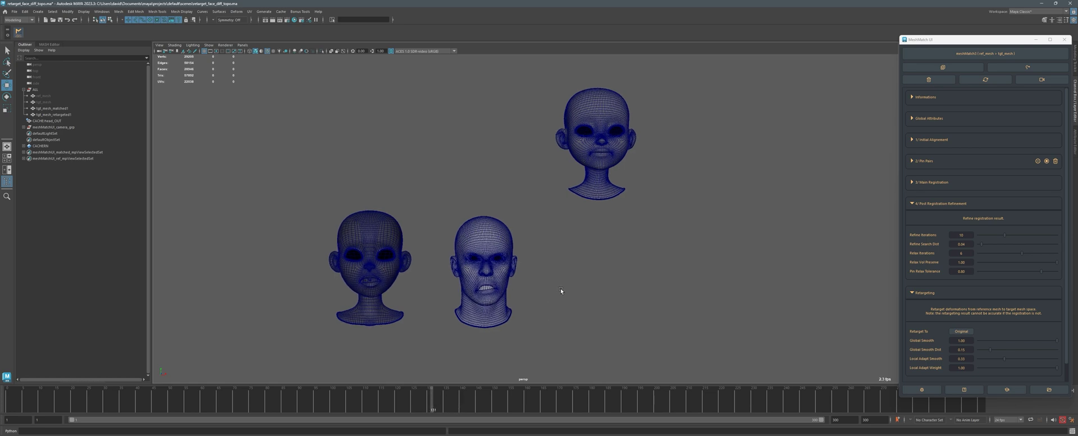
alt+drag(590, 251, 599, 256)
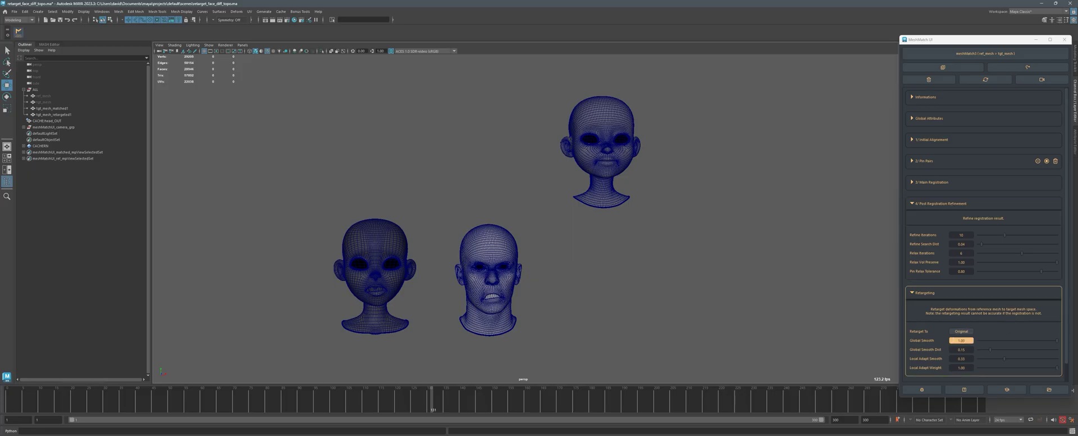
scroll(996, 342, down, 1)
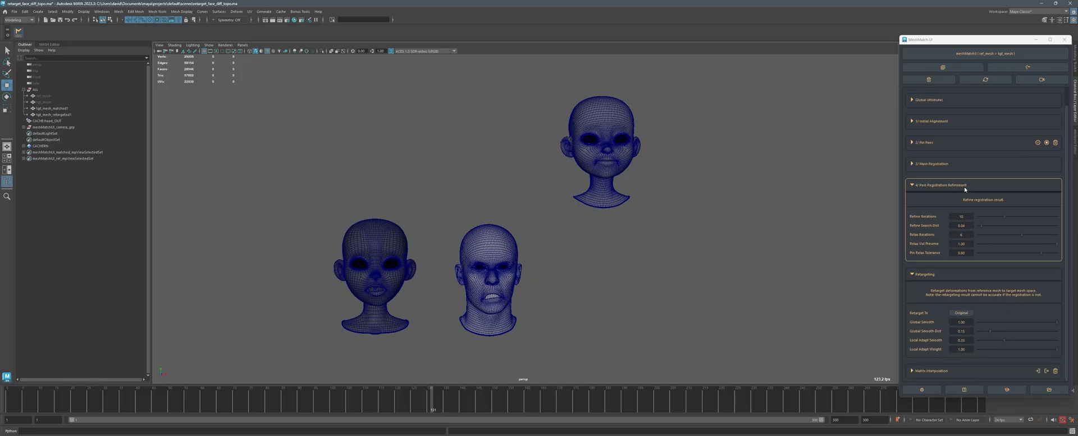
mouse_move(618, 334)
alt+mouse_down()
mouse_move(593, 337)
mouse_move(635, 337)
alt+mouse_up()
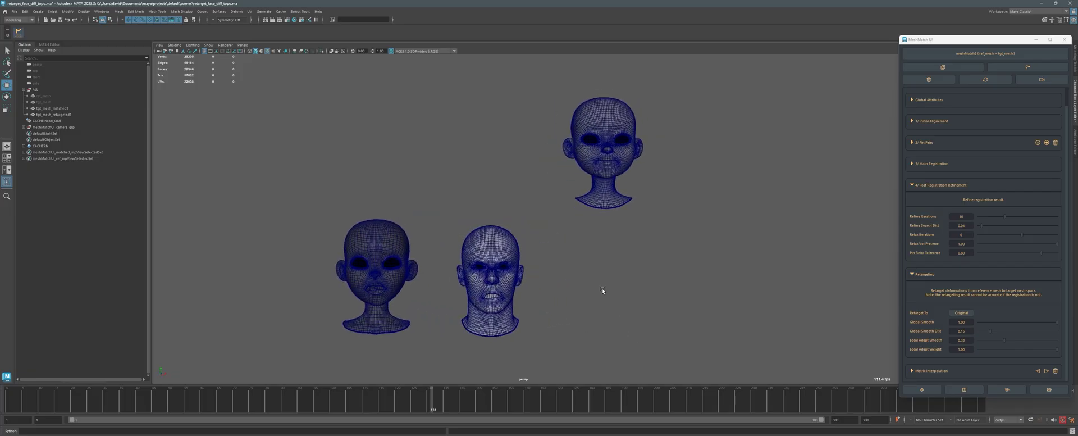